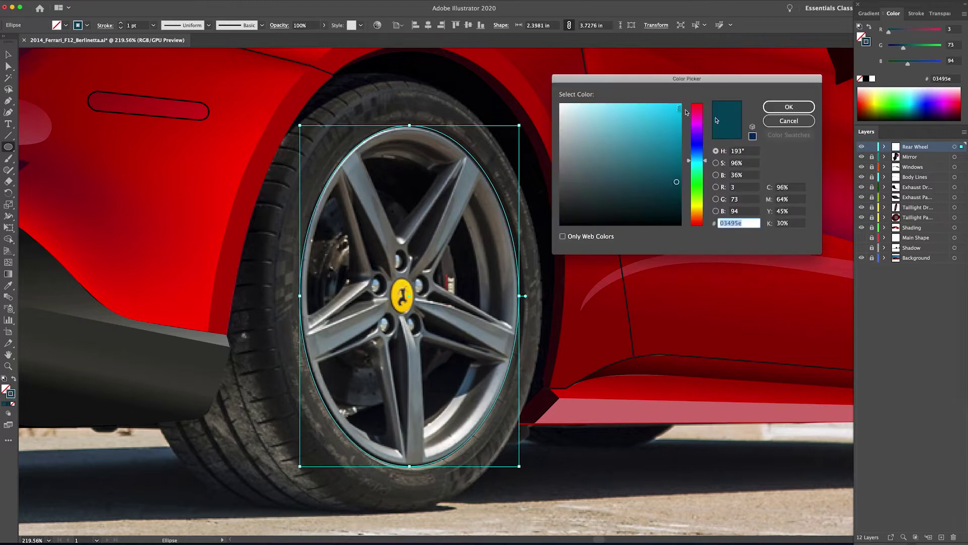
Rotate the cyan ellipse slightly so that it follows the outer edge of the rear wheel's rim
key(v)
scroll(409, 296, up, 1)
drag(538, 112, 536, 110)
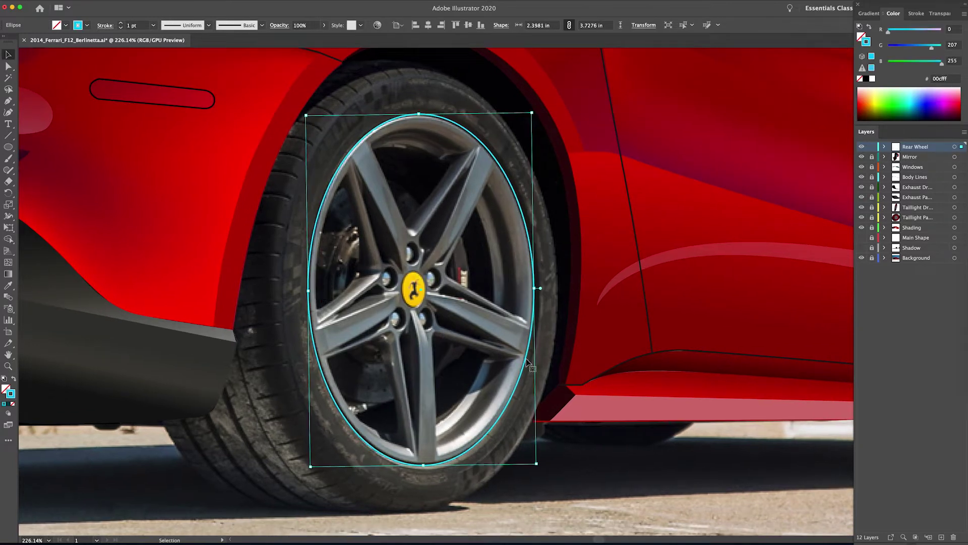
Add a second ellipse of about 2.28 by 3.50 in inside the first, fitted to the rim's inner lip
drag(526, 359, 516, 350)
drag(296, 105, 312, 130)
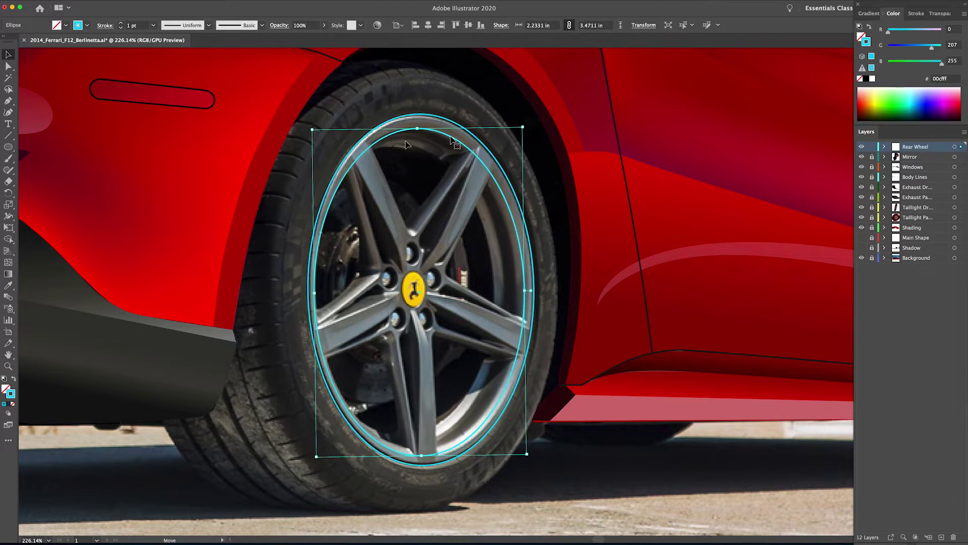
drag(451, 137, 406, 141)
drag(439, 423, 492, 419)
drag(318, 294, 314, 294)
drag(420, 130, 421, 129)
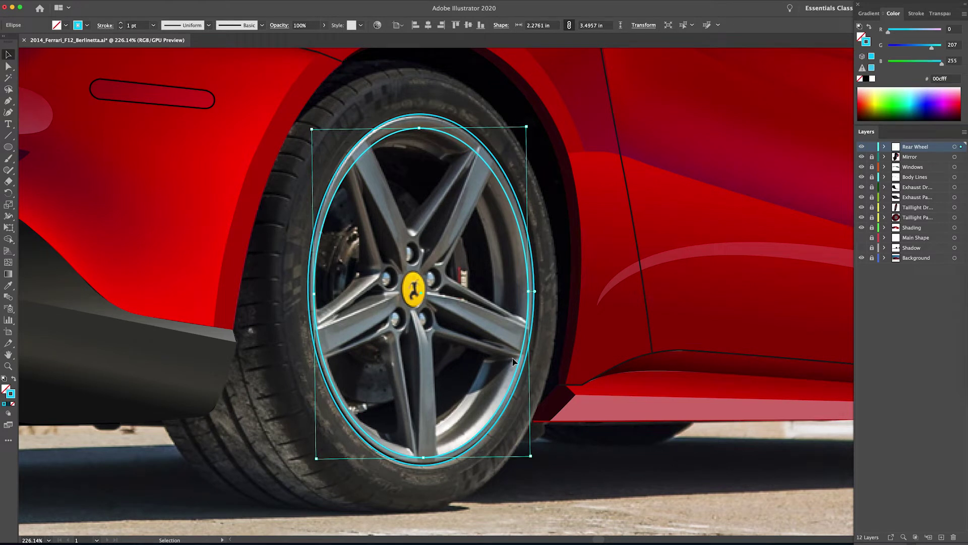
Add third and fourth ellipses as smaller copies of the second, offset towards the rim's left edge to follow the barrel
drag(526, 127, 521, 135)
drag(481, 168, 481, 168)
key(super+c)
key(super+f)
drag(518, 134, 507, 147)
drag(431, 159, 433, 155)
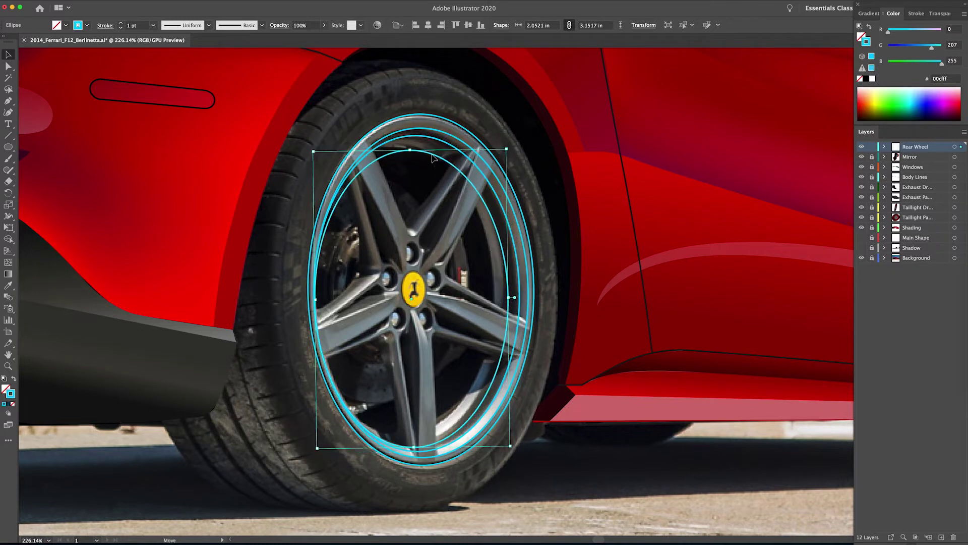
drag(414, 447, 414, 443)
drag(508, 296, 505, 295)
drag(408, 151, 415, 131)
Add a fifth, innermost ellipse of about 1.89 by 3.07 in around the dark opening of the wheel barrel
click(422, 136)
click(491, 216)
click(474, 157)
click(451, 187)
drag(505, 187, 506, 184)
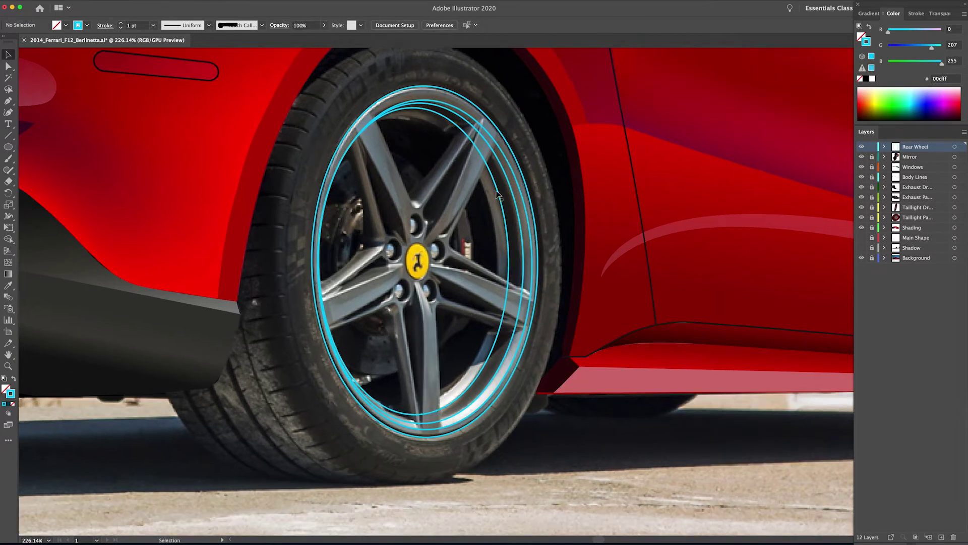
click(499, 196)
drag(411, 413, 410, 405)
key(super+shift+a)
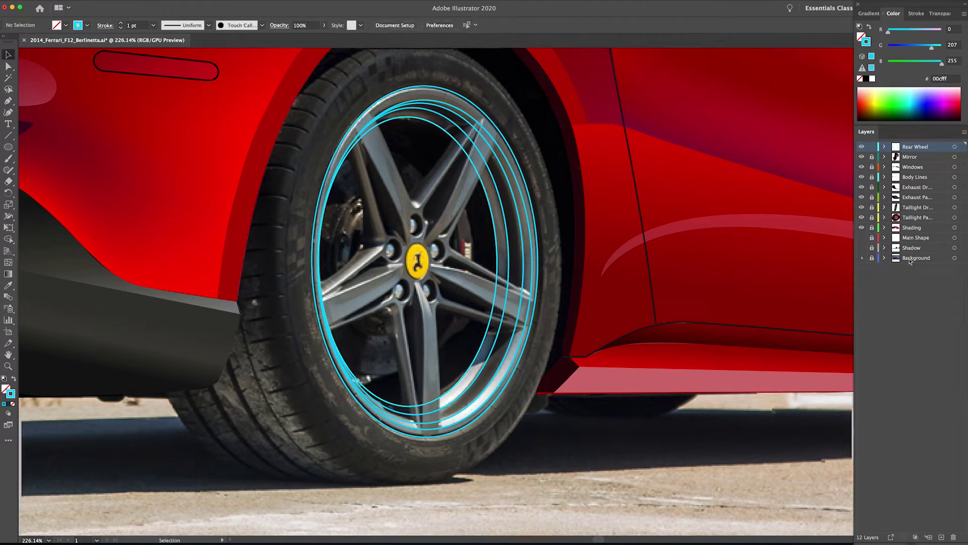
Check the ellipses with the Background layer hidden, show it again, and nudge the upper and left edges of the second and third ellipses
click(862, 257)
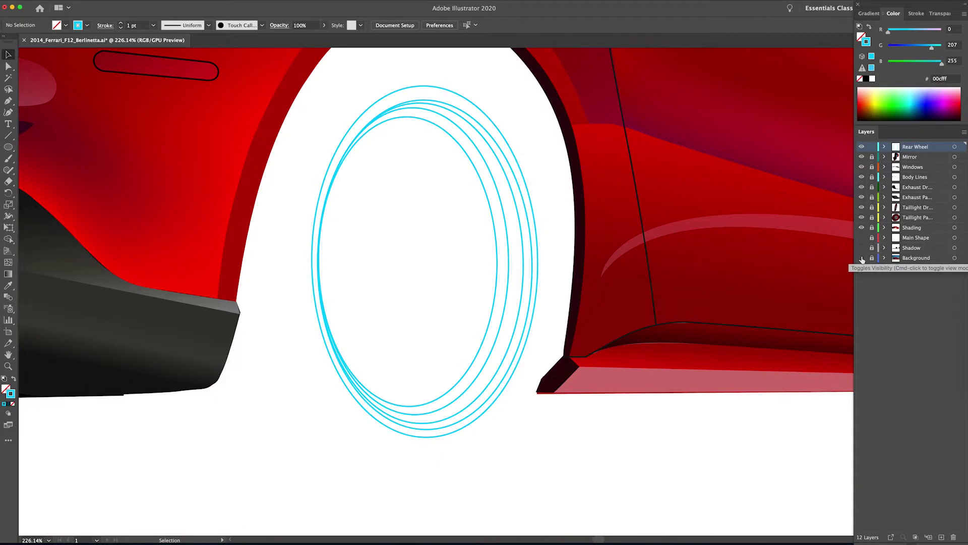
click(862, 258)
click(428, 100)
drag(423, 100, 423, 96)
drag(319, 266, 317, 266)
click(422, 103)
drag(421, 104, 421, 101)
click(429, 112)
Fill the two outermost ellipses with grey tones sampled from the photographed rim, hiding each one once it is coloured
click(429, 87)
key(i)
click(383, 156)
click(884, 146)
click(862, 197)
key(v)
click(530, 294)
key(i)
click(514, 354)
click(860, 189)
Fill the third ellipse with a dark tone sampled from the photo beneath it
key(v)
click(521, 225)
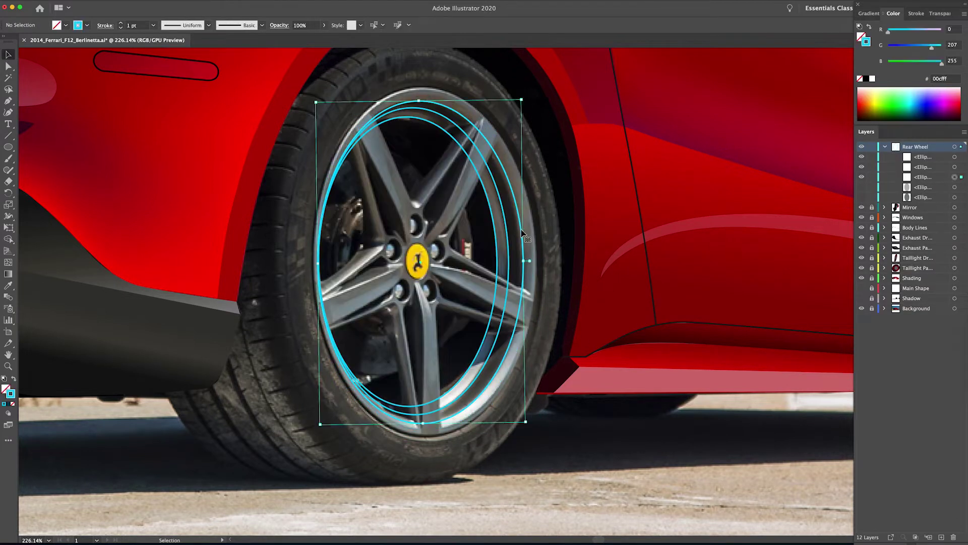
key(i)
click(514, 232)
Fill the fourth ellipse with a light grey sampled from the bright lower part of the barrel, then hide it
key(v)
click(507, 233)
key(i)
click(503, 232)
key(super+z)
click(470, 375)
key(super+z)
key(super+z)
click(477, 367)
key(super+3)
Fill the innermost ellipse with a near-black sampled from the wheel opening and show all the hidden ellipses again
key(v)
click(477, 355)
key(i)
click(468, 352)
key(v)
drag(862, 167, 862, 197)
Examine the wheel rings on the full car with the Shadow layer shown and the Background layer hidden, then restore both layers
click(861, 309)
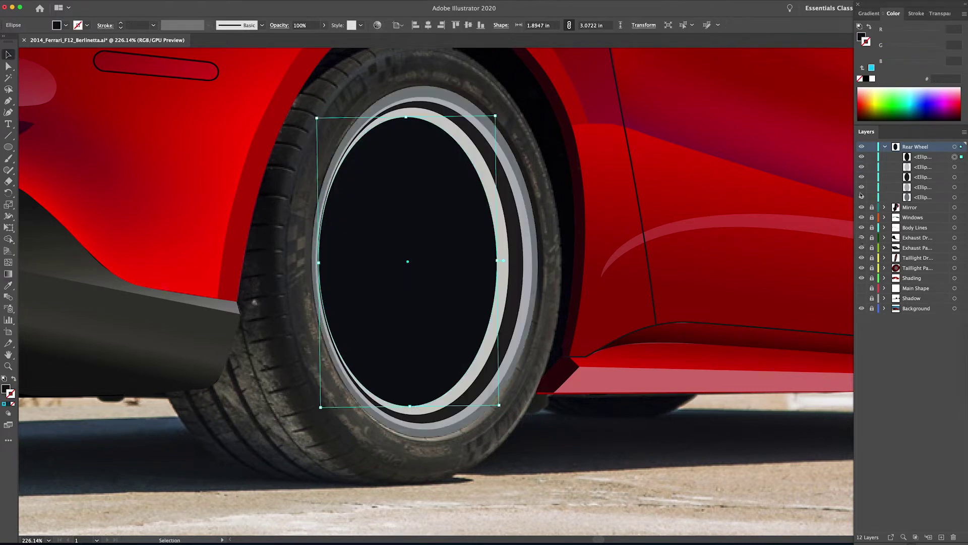
click(861, 309)
key(super+0)
click(862, 298)
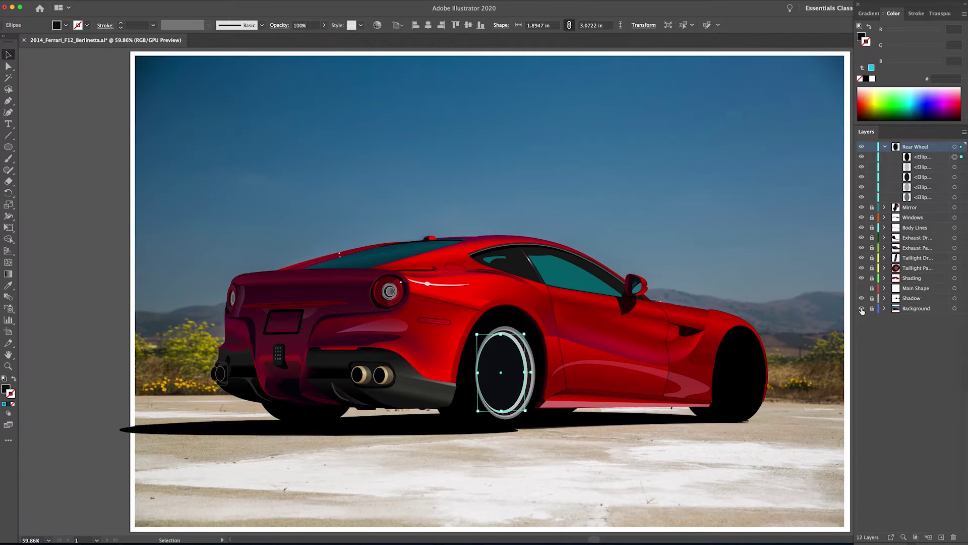
click(862, 308)
click(767, 299)
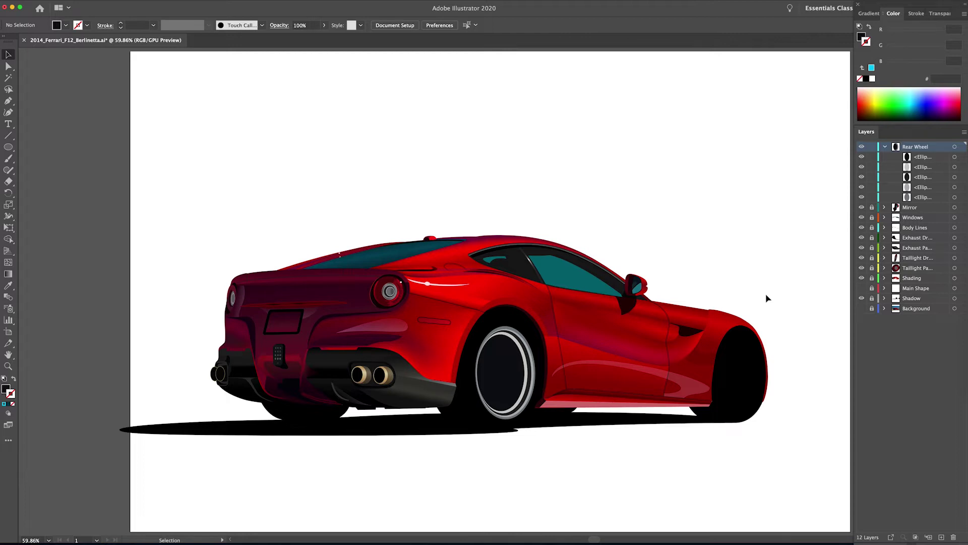
click(861, 299)
click(862, 308)
Group the five ellipses of the Rear Wheel layer and name the group Barrel
key(z)
drag(485, 362, 601, 433)
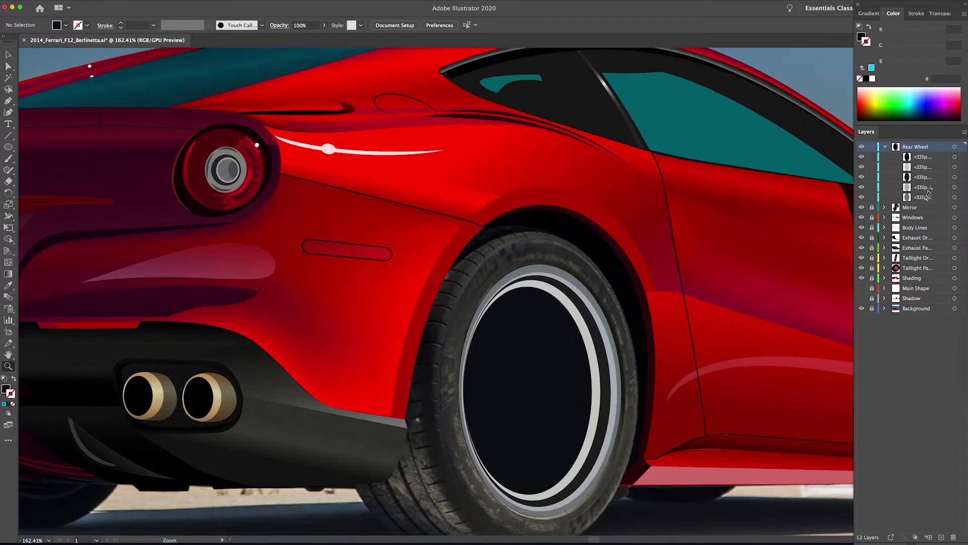
click(928, 197)
shift+click(926, 158)
key(v)
drag(526, 252, 534, 325)
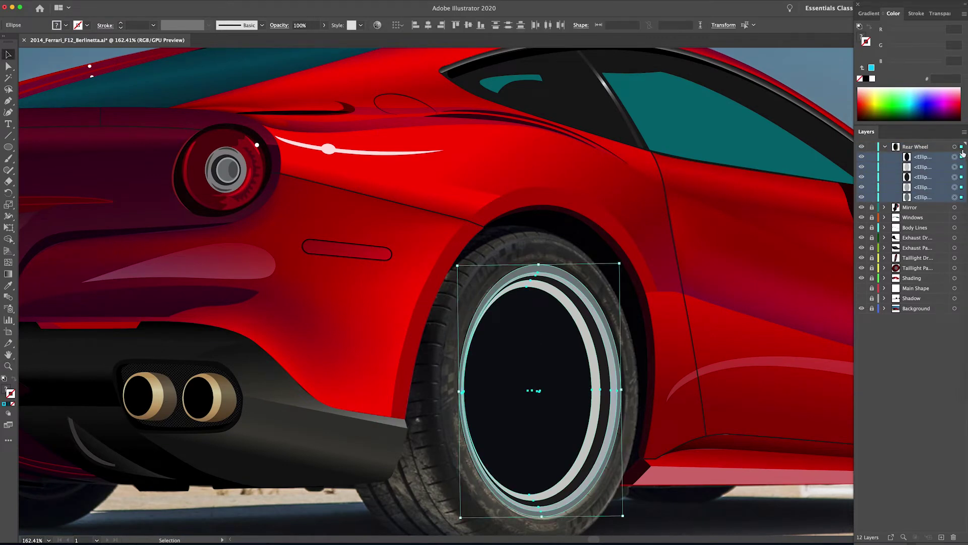
key(ctrl+g)
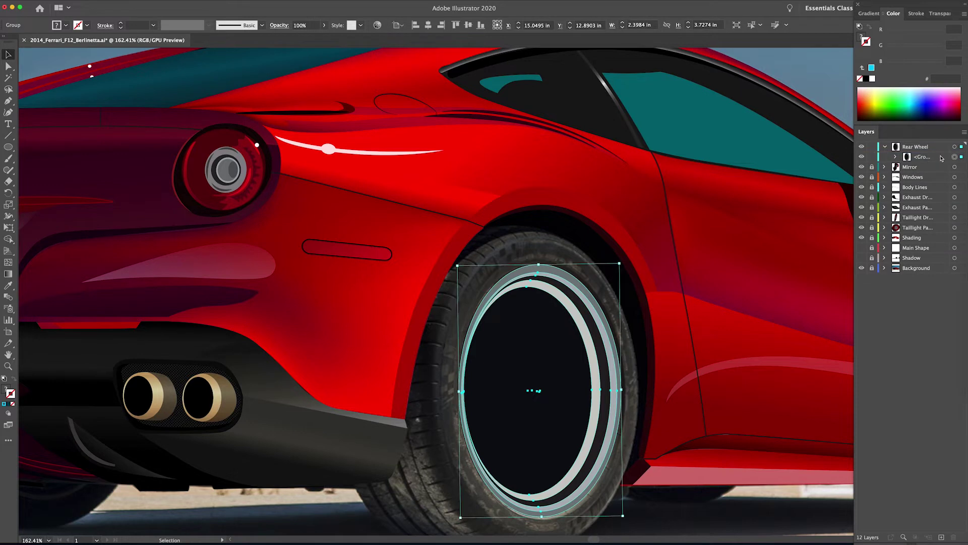
double_click(921, 157)
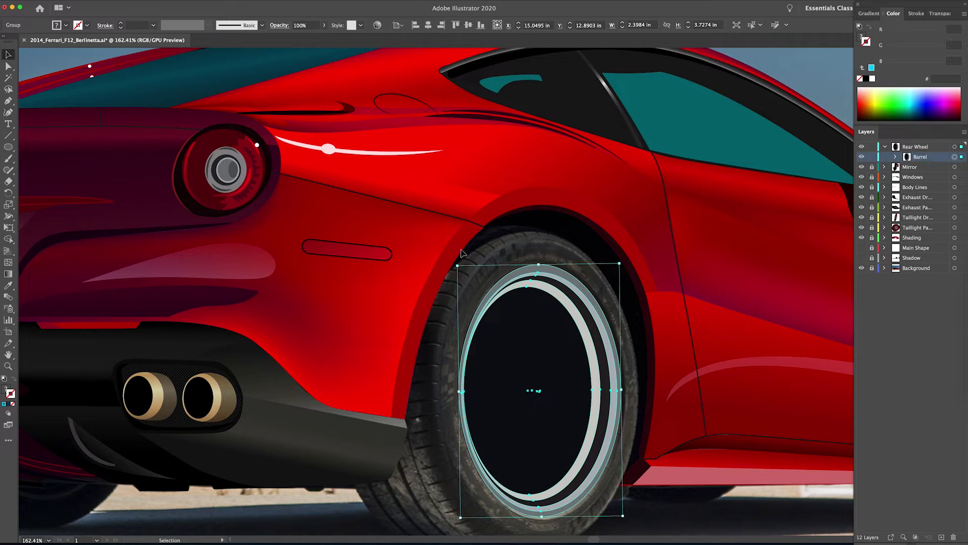
click(572, 285)
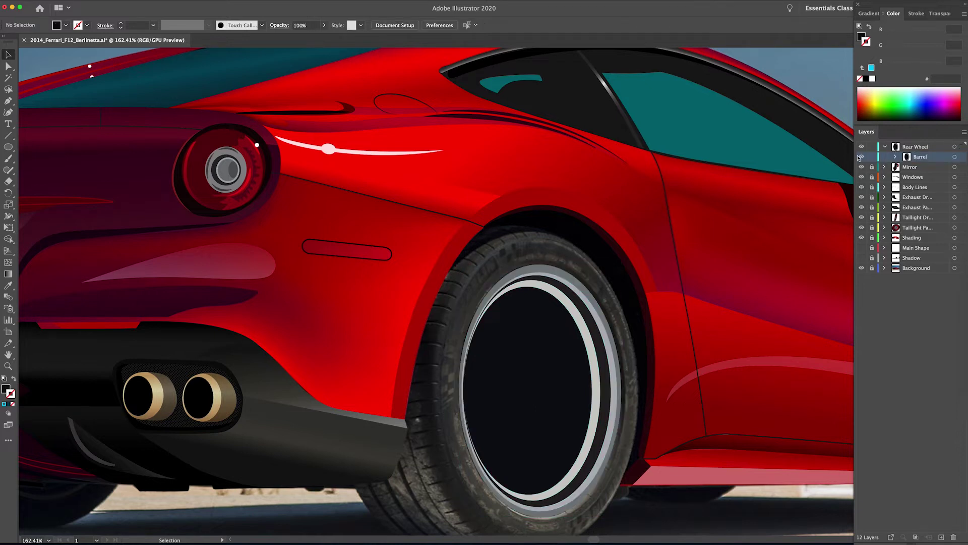
Hide the Barrel group and start a Pen path from the left spoke's tip along its upper edge and up the upper-left spoke
click(860, 158)
key(z)
click(489, 338)
click(489, 338)
drag(429, 350, 420, 302)
key(p)
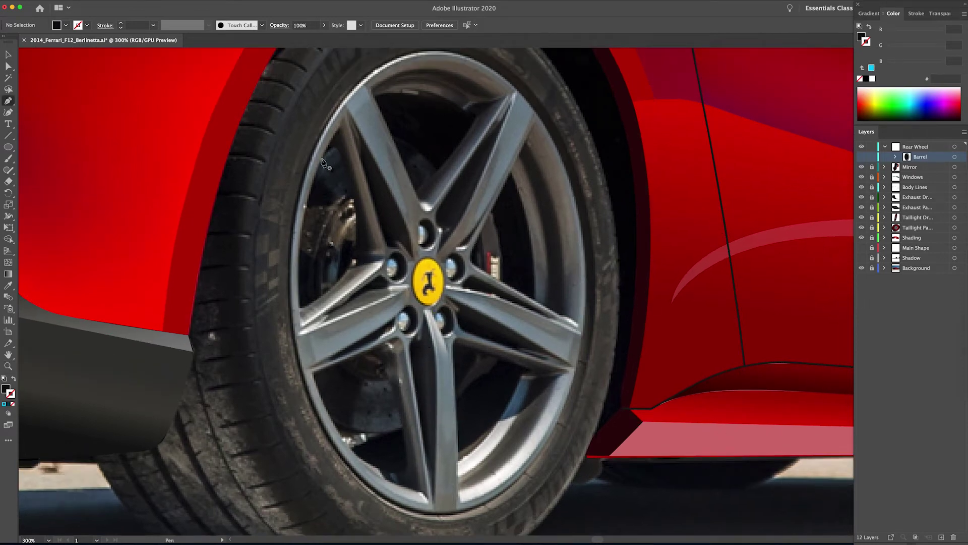
click(299, 309)
drag(358, 258, 388, 214)
click(358, 257)
drag(344, 160, 338, 130)
key(super+z)
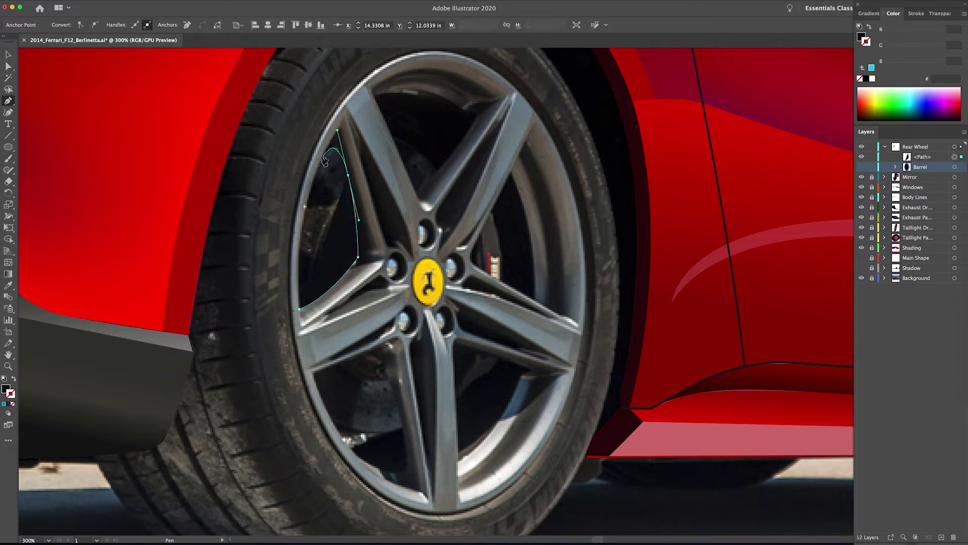
key(super+z)
drag(338, 130, 319, 69)
click(339, 130)
Continue the path around the upper-left spoke's tip, down into the notch, and around the tip of the upper-right spoke
scroll(302, 166, up, 5)
scroll(303, 167, right, 5)
drag(257, 200, 262, 194)
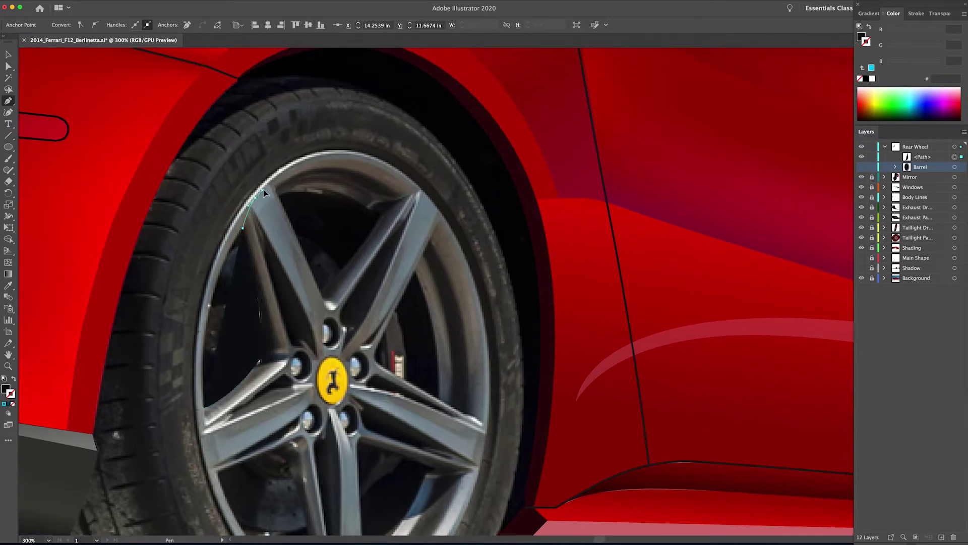
click(271, 181)
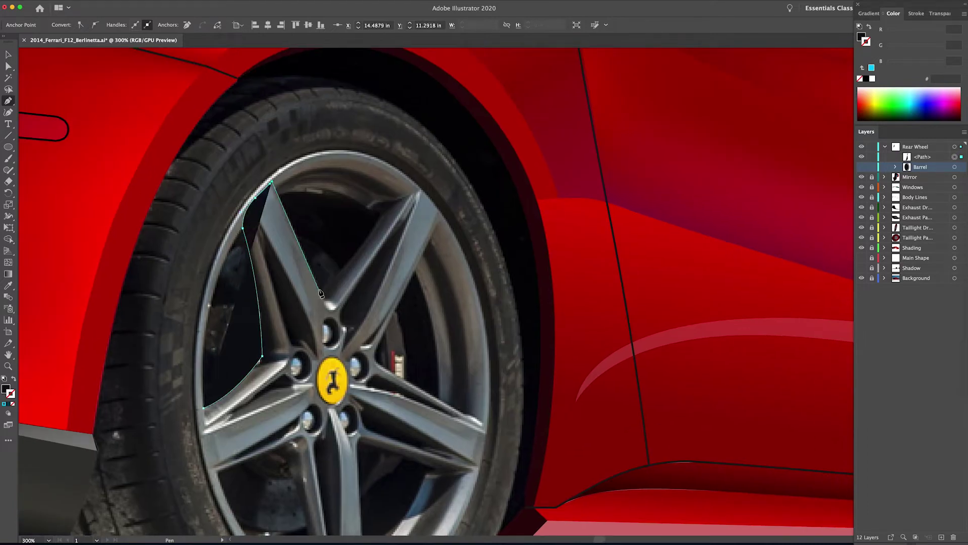
drag(341, 347, 342, 348)
click(318, 289)
drag(380, 218, 402, 198)
click(381, 219)
click(414, 190)
click(430, 197)
click(439, 219)
Continue the path around the right spoke to the bottom spoke, swapping the path's fill for a stroke to expose the photo
click(399, 302)
click(386, 329)
click(373, 349)
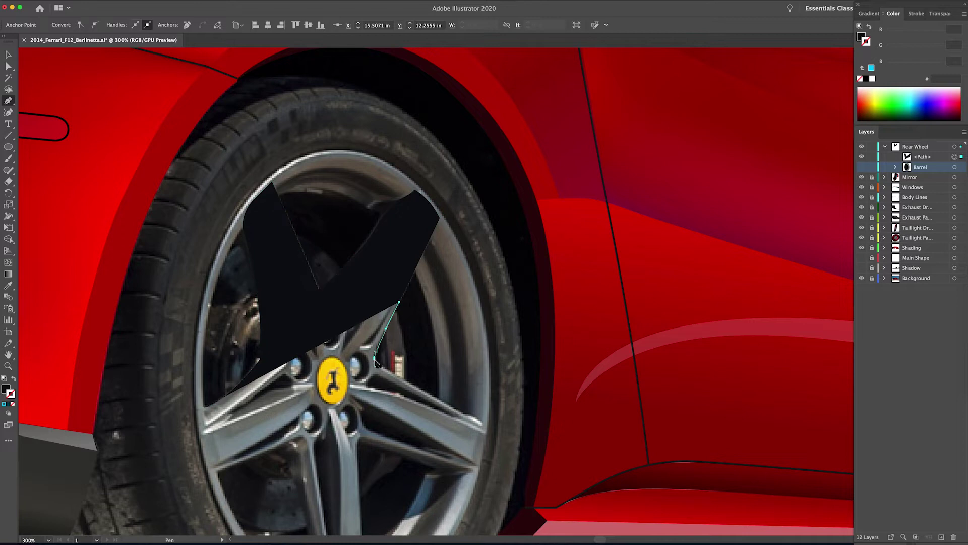
click(376, 366)
click(483, 425)
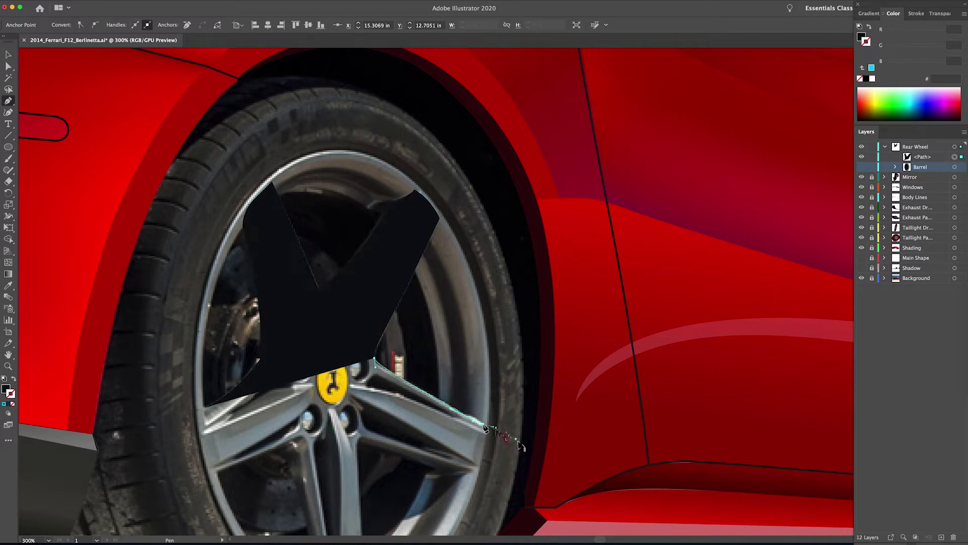
scroll(515, 298, down, 5)
click(512, 314)
click(504, 337)
key(shift+x)
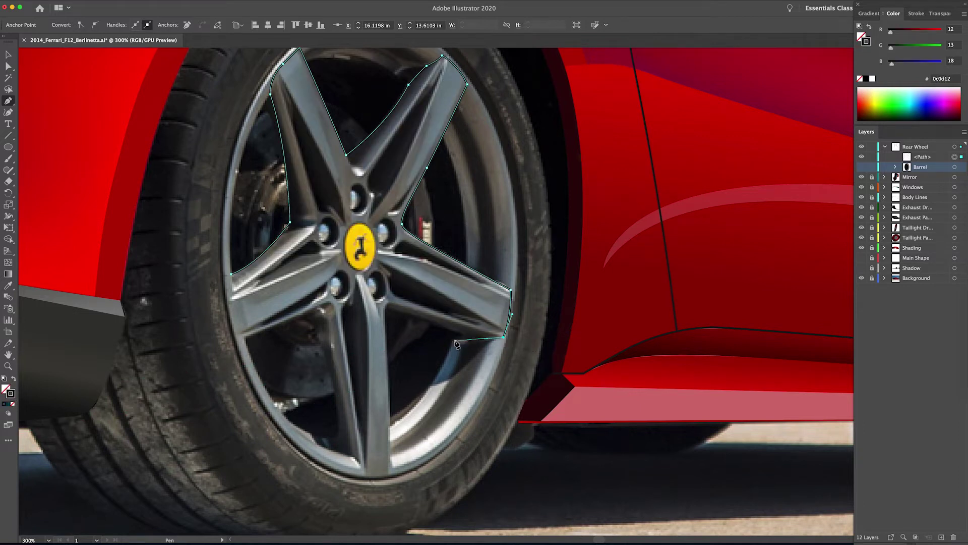
drag(465, 335, 443, 327)
click(386, 314)
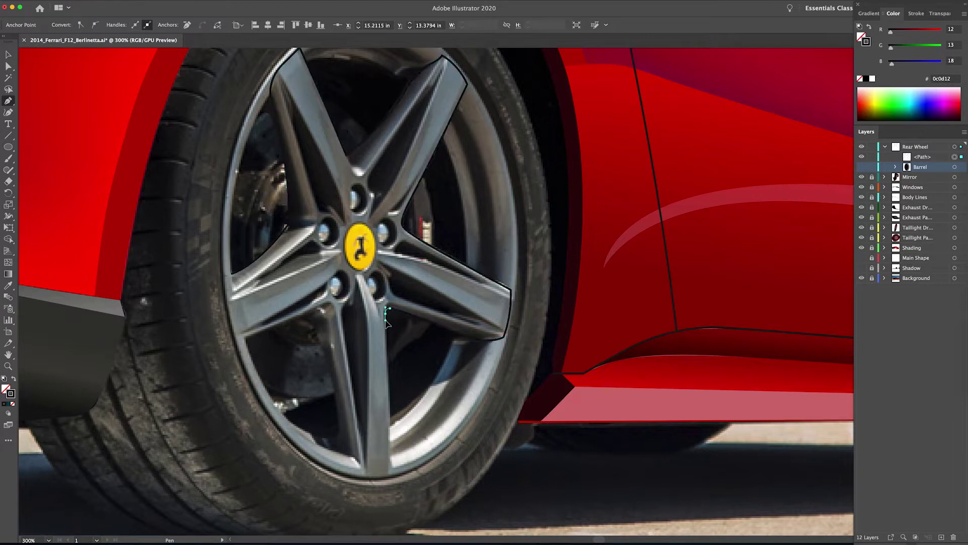
Trace around the bottom spoke and the left spoke's lower edge, closing the five-spoke outline at its starting point
click(390, 475)
click(364, 475)
click(349, 455)
click(338, 424)
click(327, 364)
click(320, 340)
click(312, 316)
click(299, 319)
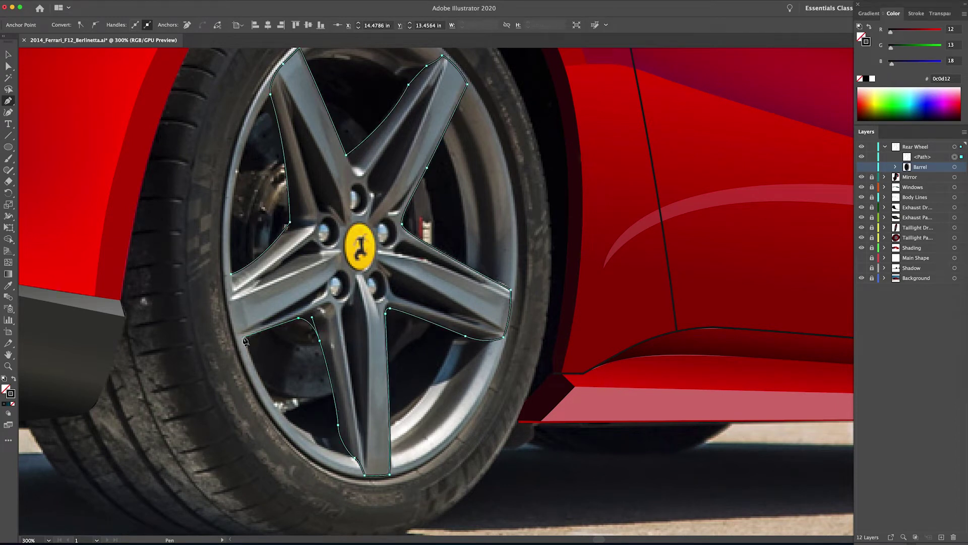
drag(239, 337, 225, 339)
drag(231, 276, 240, 260)
key(v)
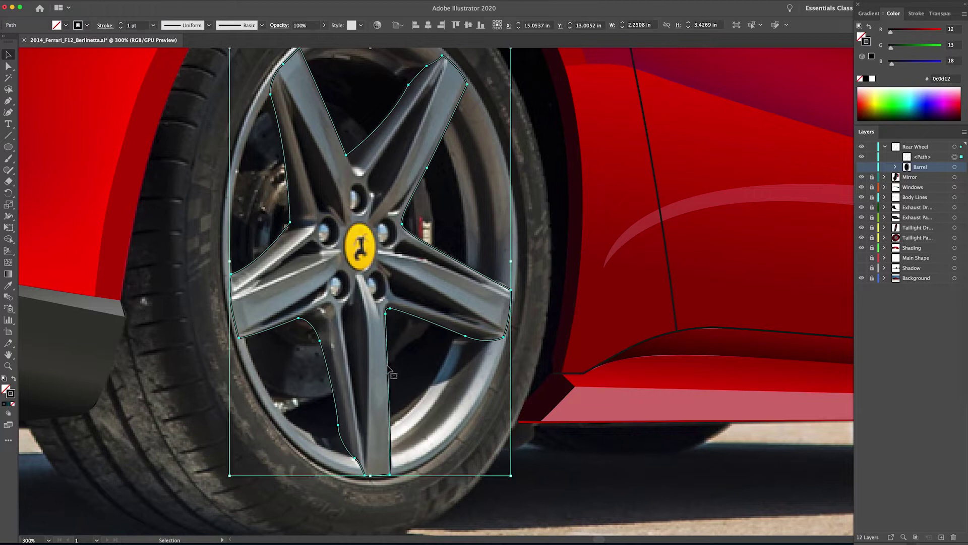
Fill the five-spoke shape with a grey sampled from the upper-left spoke and hide it
key(i)
click(388, 368)
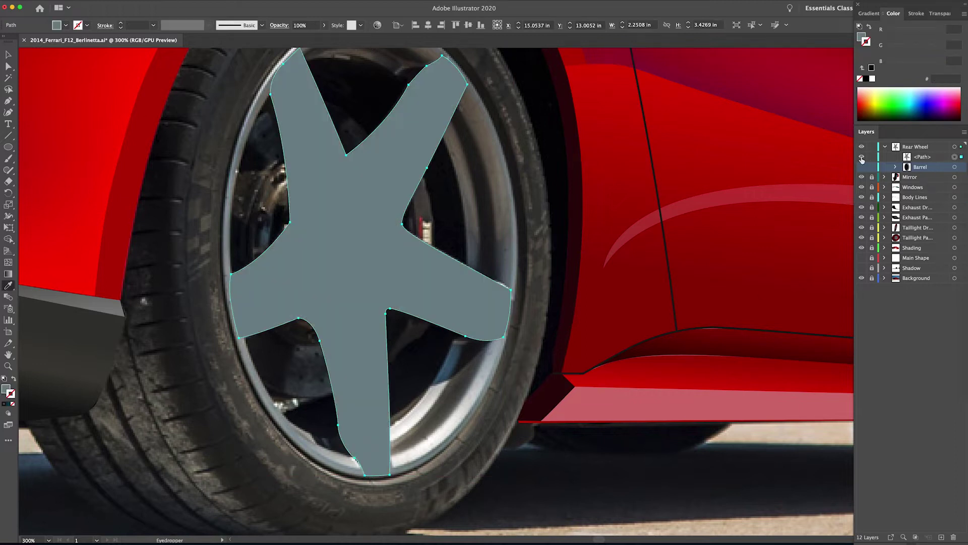
key(super+z)
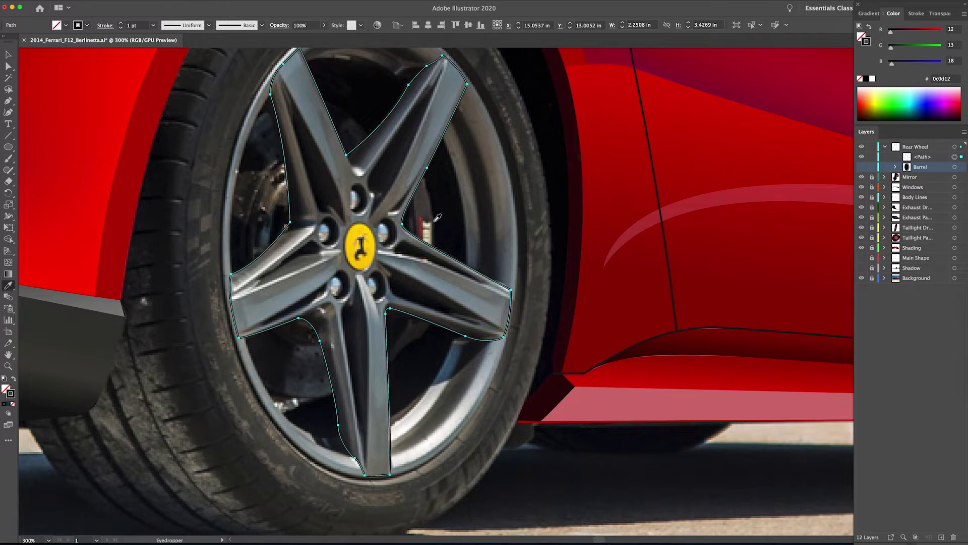
click(293, 84)
click(862, 157)
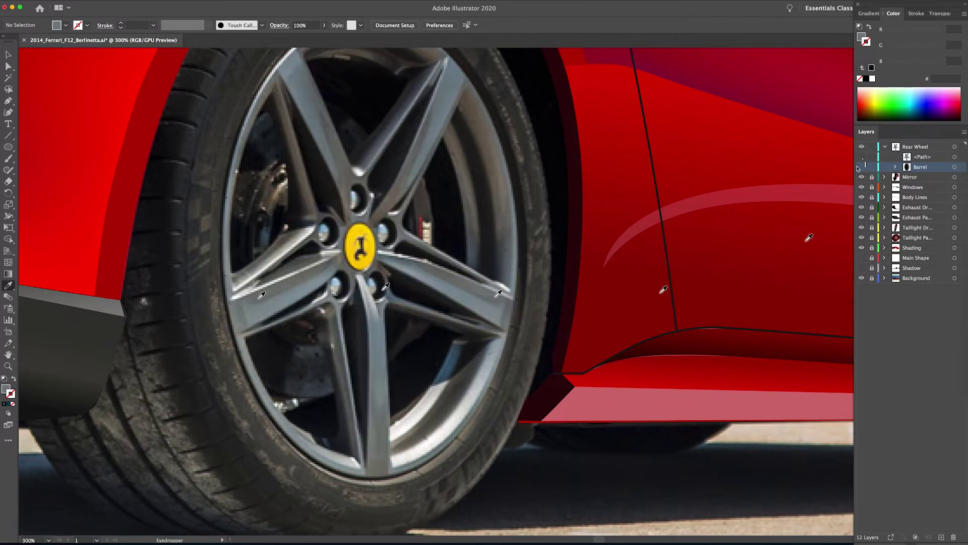
Trace the narrow dark recess of the bottom spoke, from beside the lug nut to the spoke's tip, as a closed Pen path
key(z)
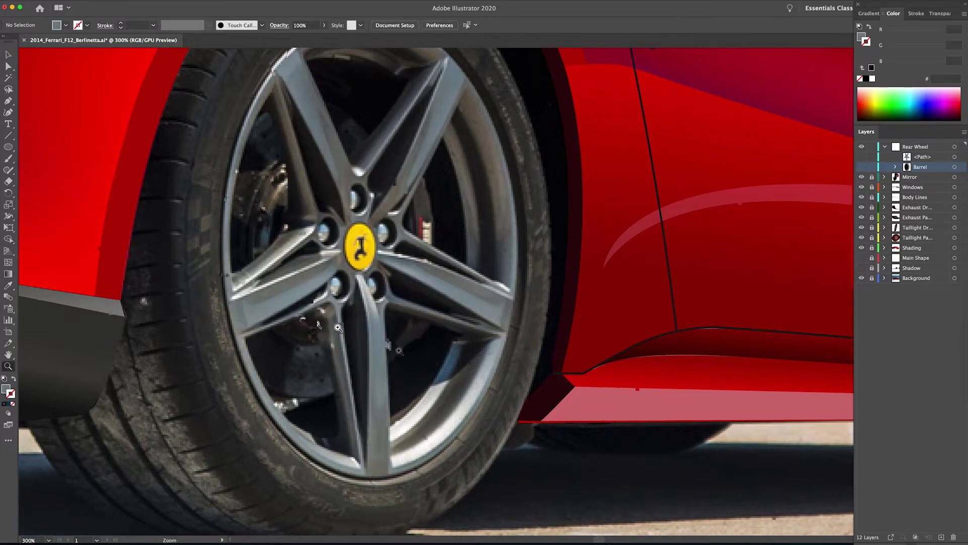
click(338, 328)
key(v)
key(p)
click(231, 282)
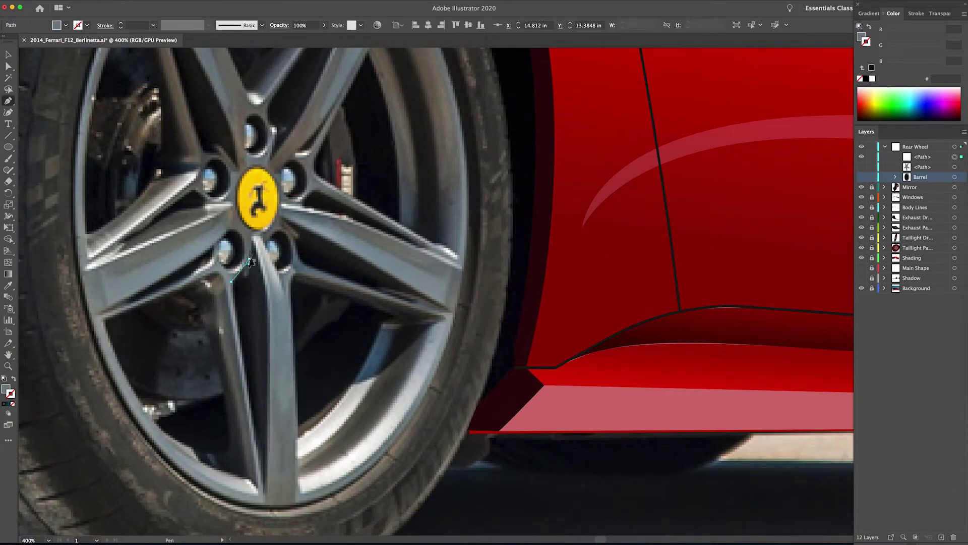
drag(250, 260, 254, 248)
click(252, 241)
drag(266, 285, 273, 313)
click(266, 286)
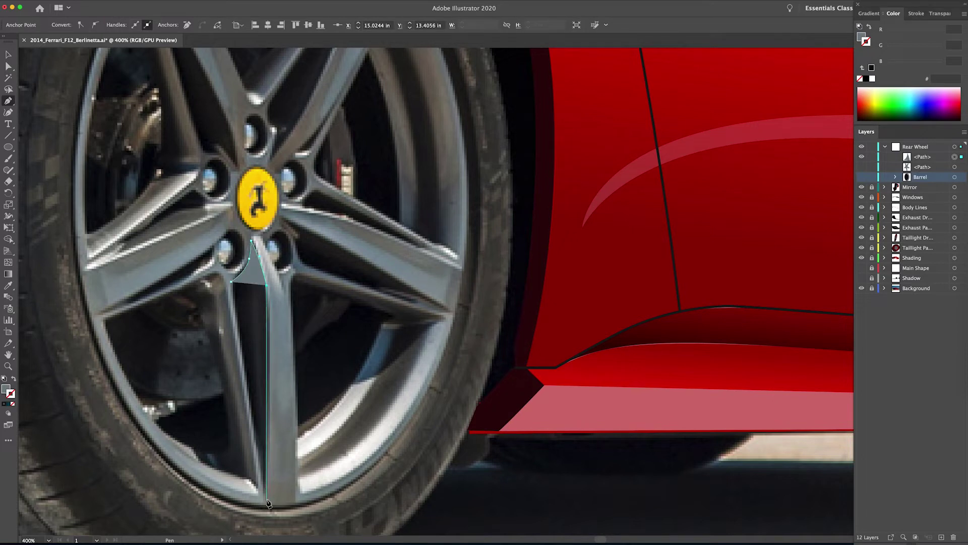
click(267, 499)
click(231, 280)
Fill the bottom spoke's recess with a near-black sampled from the photo
key(i)
click(235, 278)
click(345, 256)
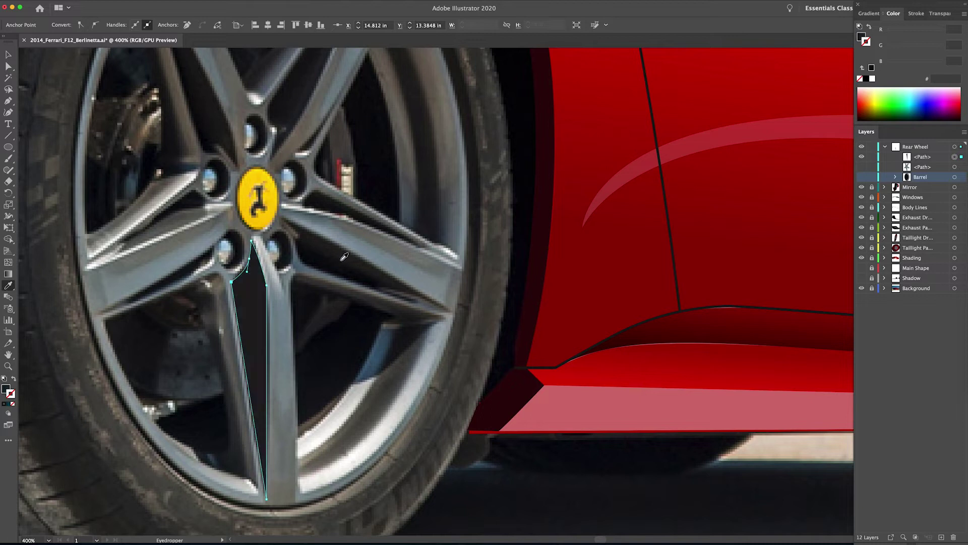
Trace the dark recess along the lower side of the right spoke, from the hub to the spoke's tip, as a closed Pen path
key(p)
click(282, 217)
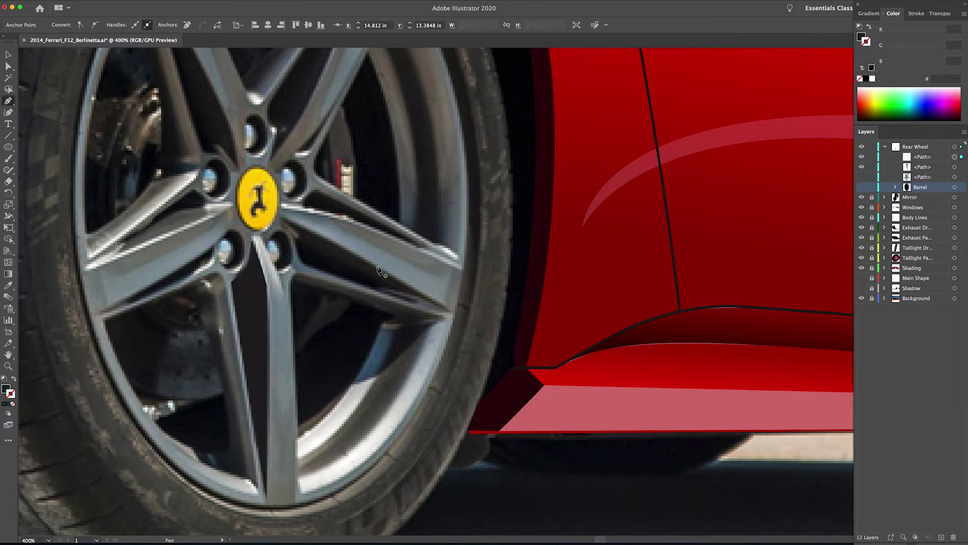
drag(438, 301, 462, 320)
key(super+z)
drag(380, 268, 427, 293)
click(451, 310)
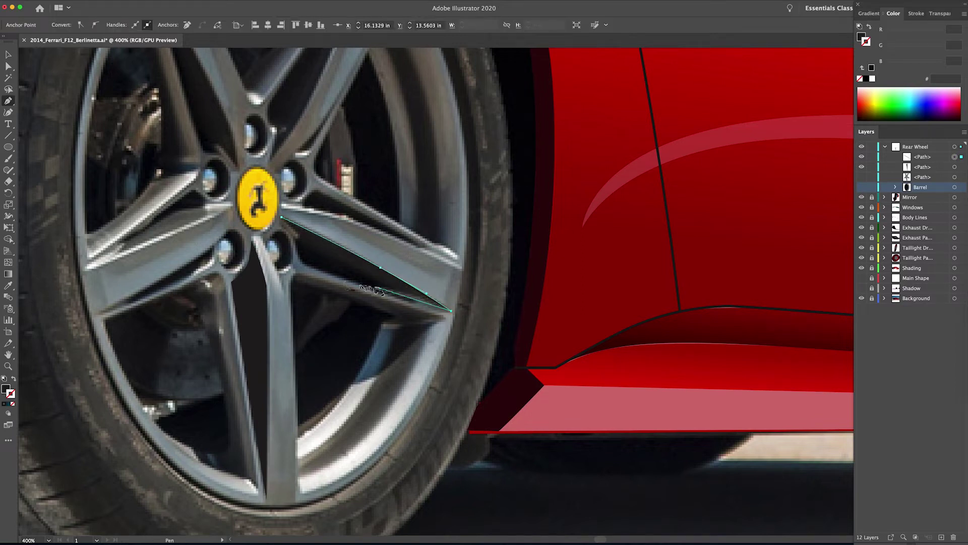
drag(334, 277, 325, 274)
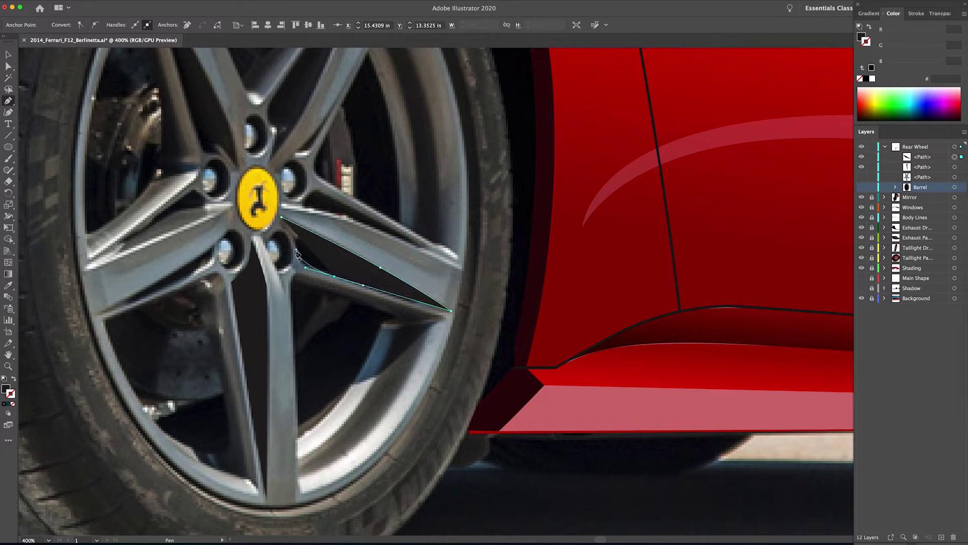
click(297, 245)
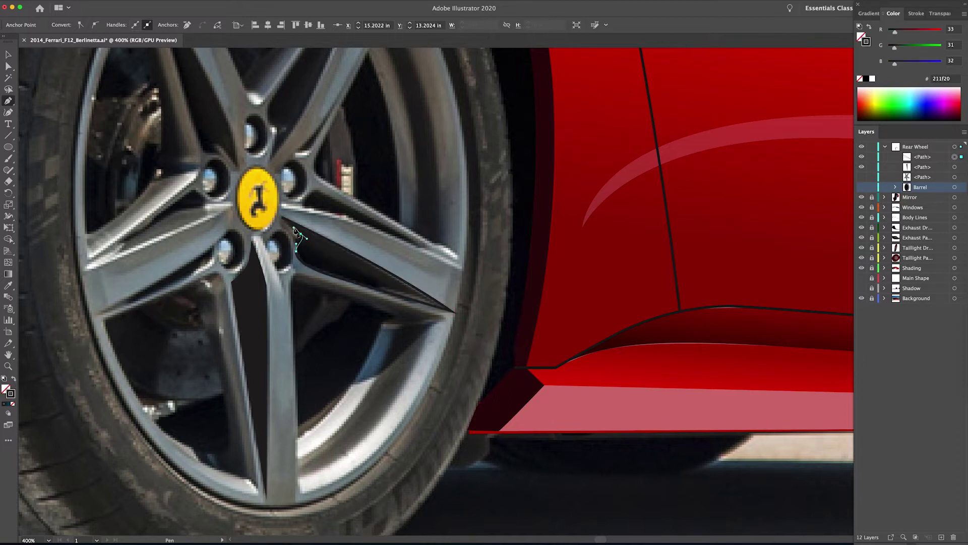
Trace the narrow dark recess along the upper side of the right spoke, starting beside the upper-right lug nut
scroll(296, 233, up, 3)
click(278, 243)
click(294, 224)
click(411, 288)
click(278, 243)
drag(299, 248, 314, 304)
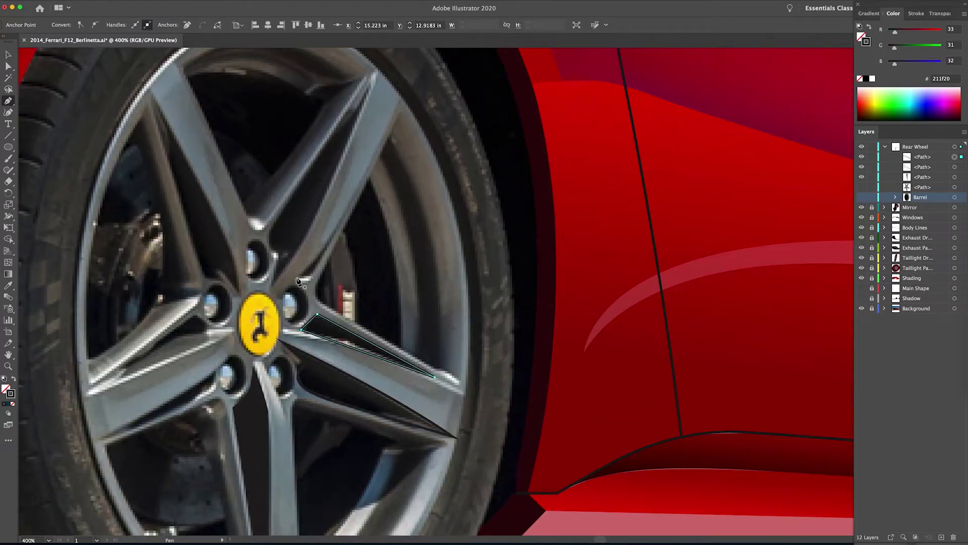
Trace the thin dark sliver along the outer edge of the upper-right spoke as a closed Pen path
click(296, 277)
drag(356, 188, 376, 136)
drag(296, 277, 294, 281)
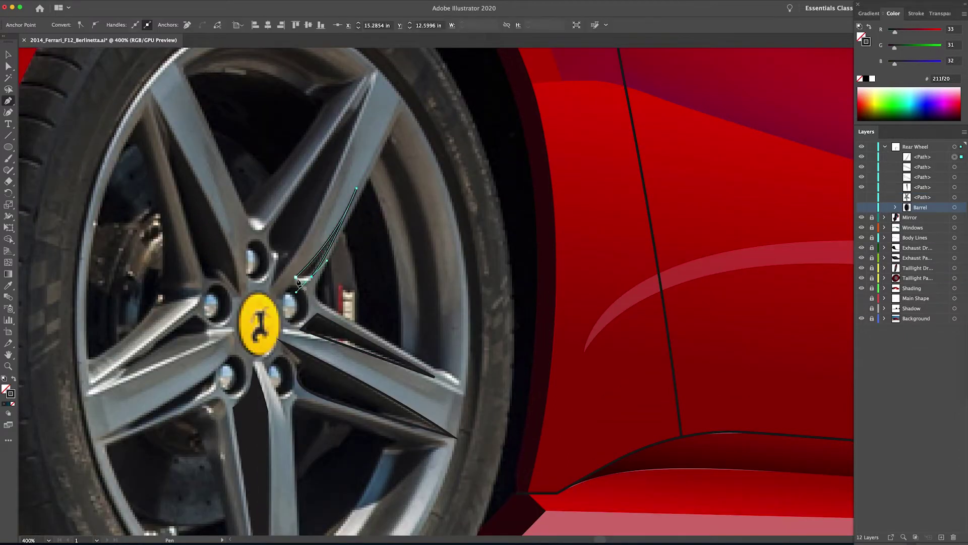
Trace the large recess of the upper-right spoke, from the hub up to the spoke's tip and back around the top lug nut
click(272, 286)
click(293, 263)
click(307, 234)
click(322, 205)
click(374, 82)
click(348, 114)
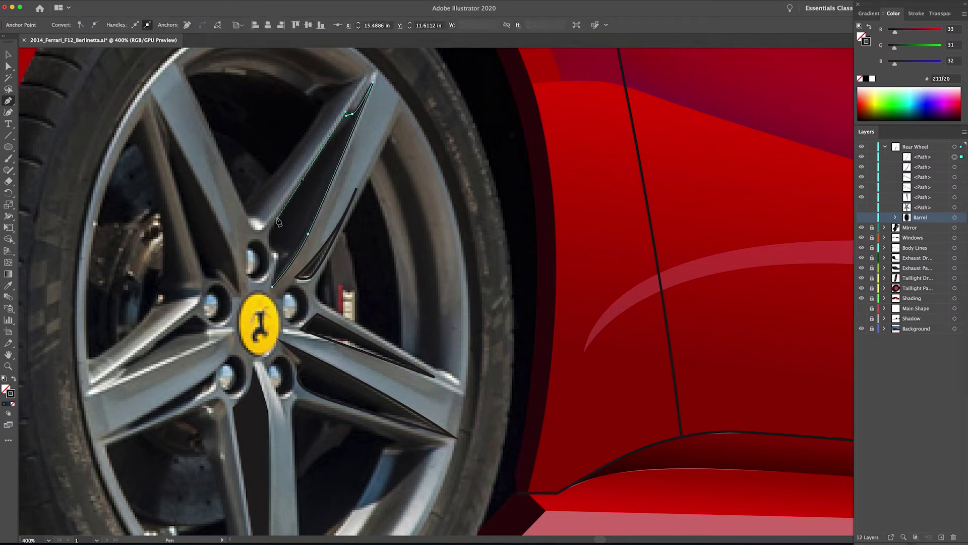
drag(269, 230, 279, 251)
click(272, 286)
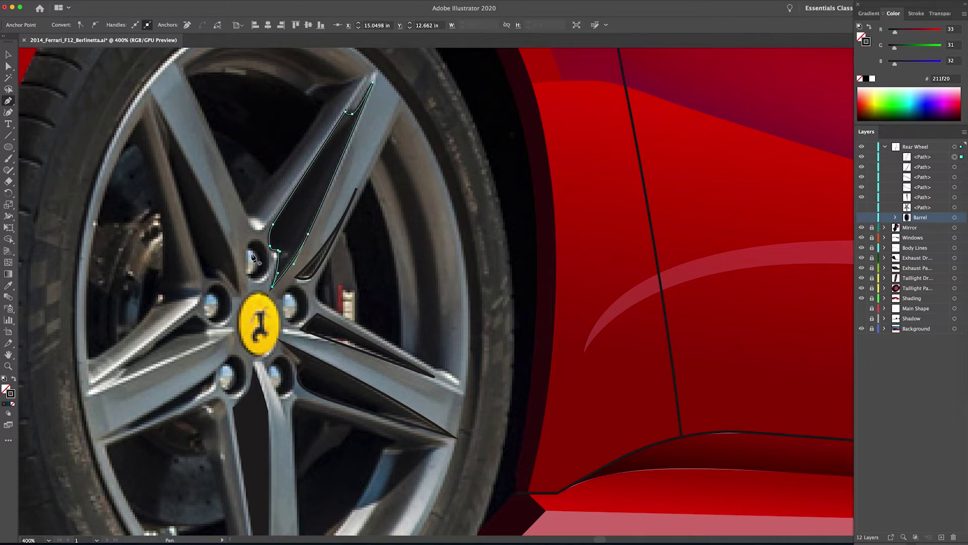
Trace the dark recess of the upper-left spoke from its tip down to the hub and back as a closed Pen path
click(151, 89)
drag(217, 217, 229, 246)
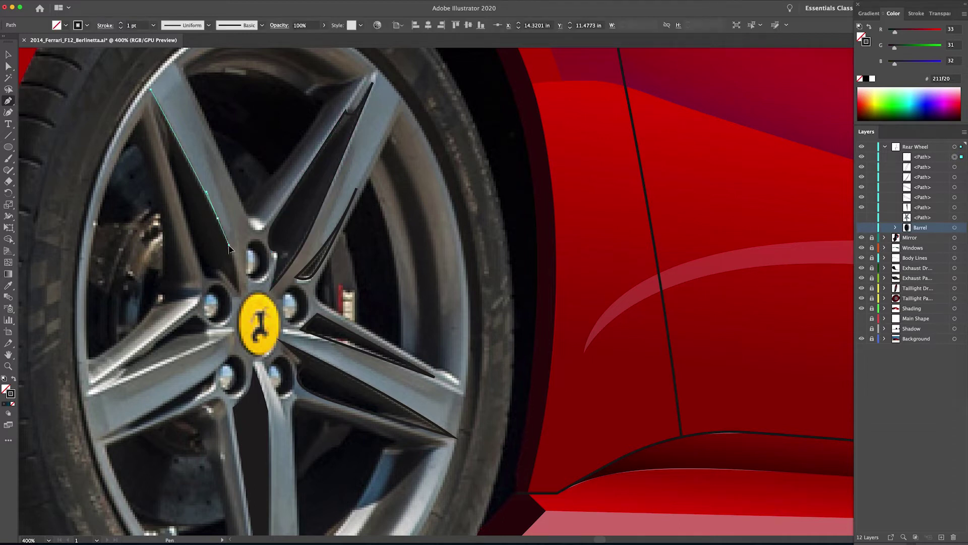
drag(240, 293, 239, 312)
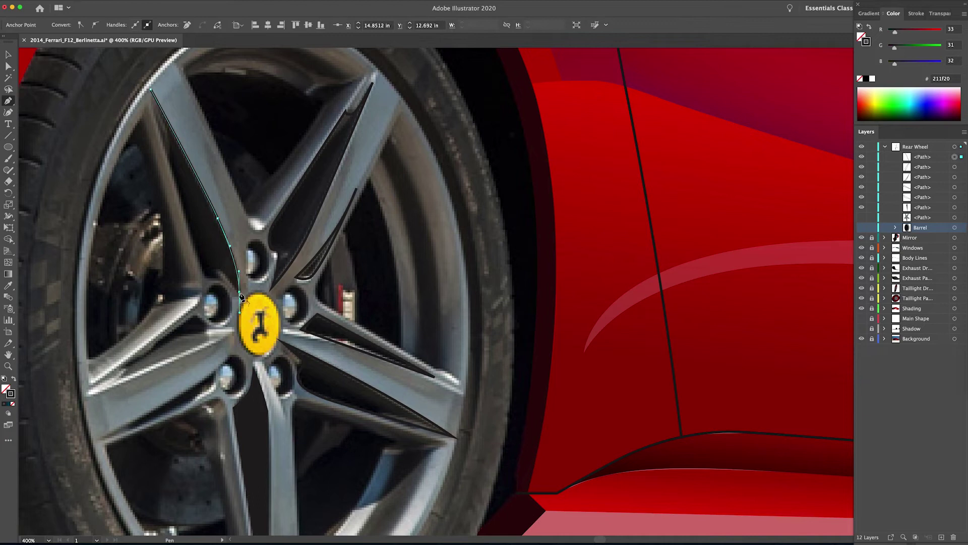
drag(217, 267, 194, 250)
click(223, 281)
click(194, 249)
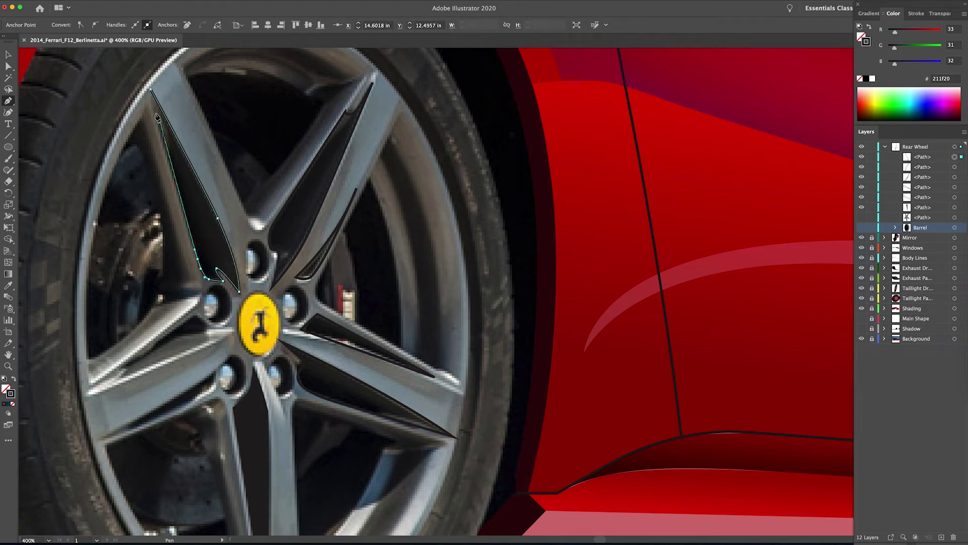
click(150, 89)
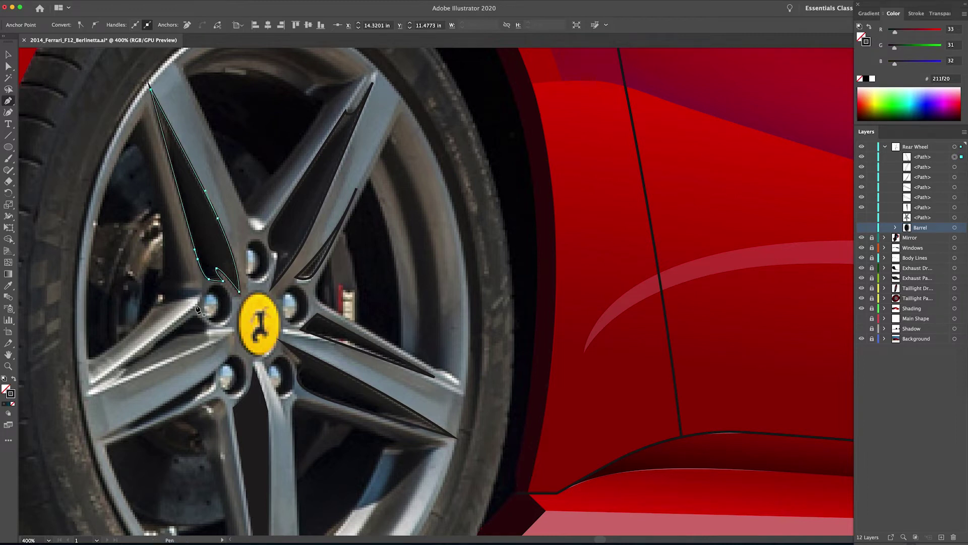
Trace the small dark recess along the left spoke's upper side, beside the upper-left lug nut, as a closed Pen path
click(125, 367)
drag(194, 314, 196, 334)
drag(181, 335, 179, 337)
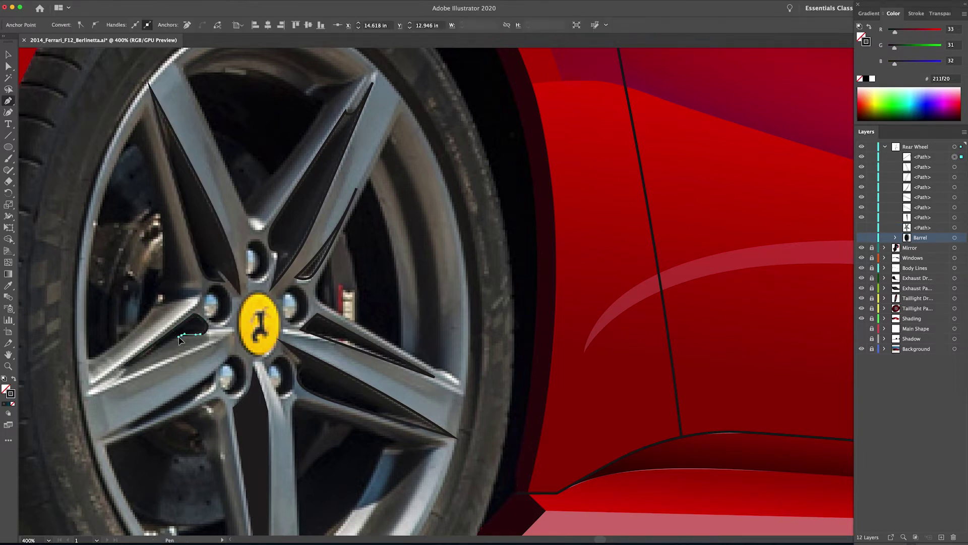
drag(124, 367, 99, 378)
Trace the narrow dark recess along the left spoke's lower side, ending at the lower-left lug nut, as a closed path
drag(297, 395, 344, 282)
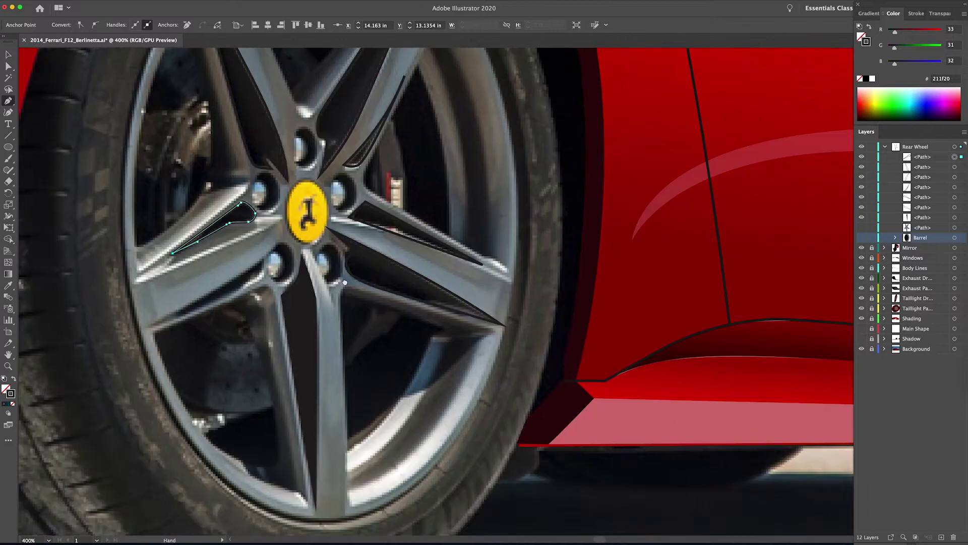
click(173, 313)
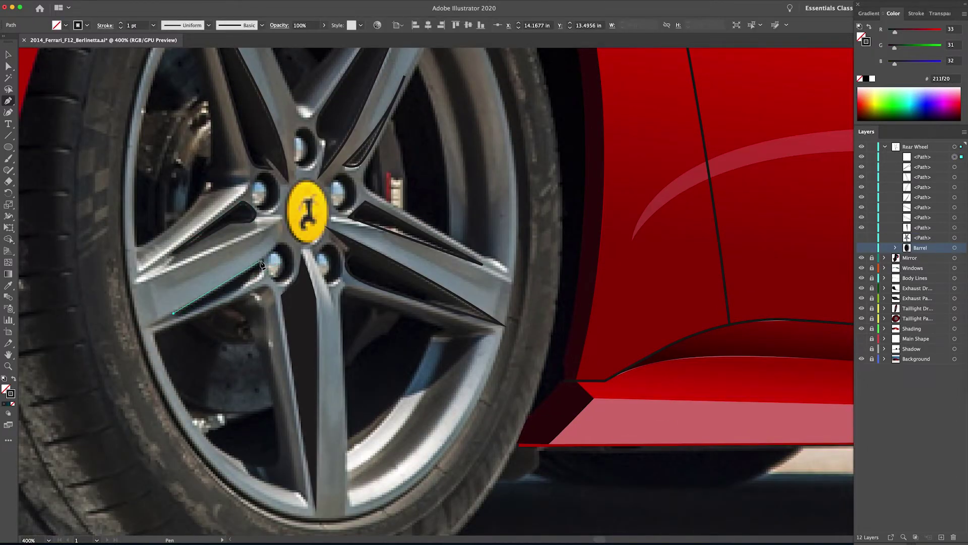
drag(262, 261, 286, 236)
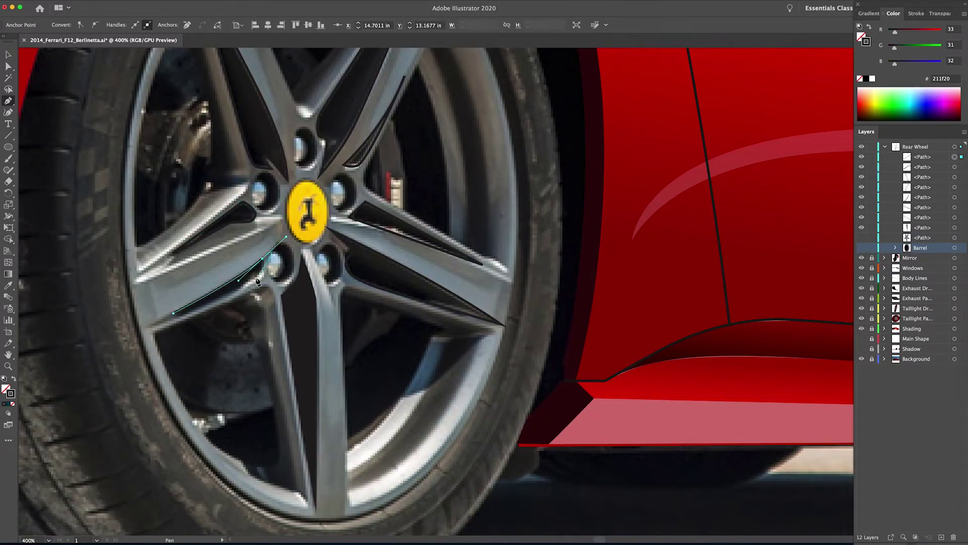
click(263, 259)
drag(229, 292, 230, 296)
click(173, 313)
Select all the spoke recess shapes together, fill them with a near-black sampled from the photo, and deselect them
key(super)
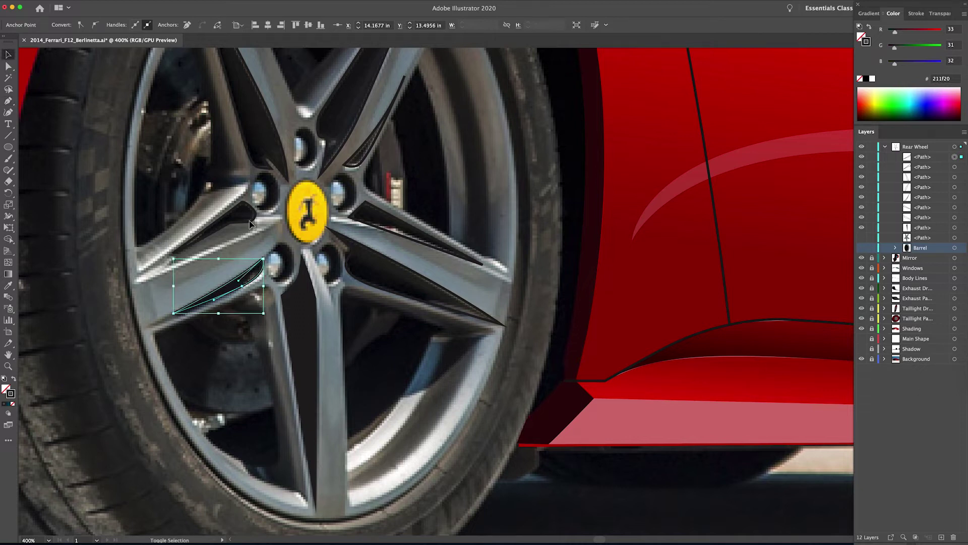
shift+super+click(249, 223)
shift+super+click(286, 180)
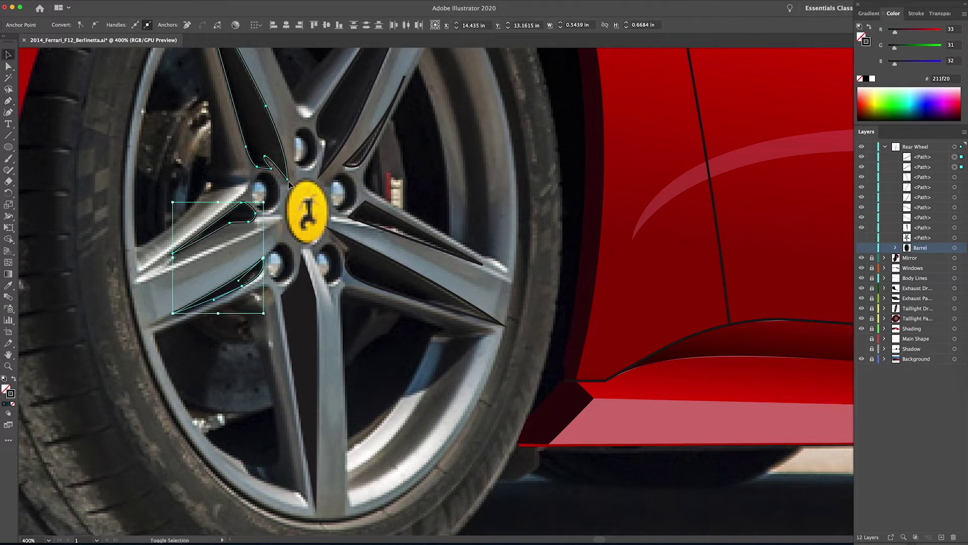
shift+super+click(323, 176)
shift+super+click(352, 169)
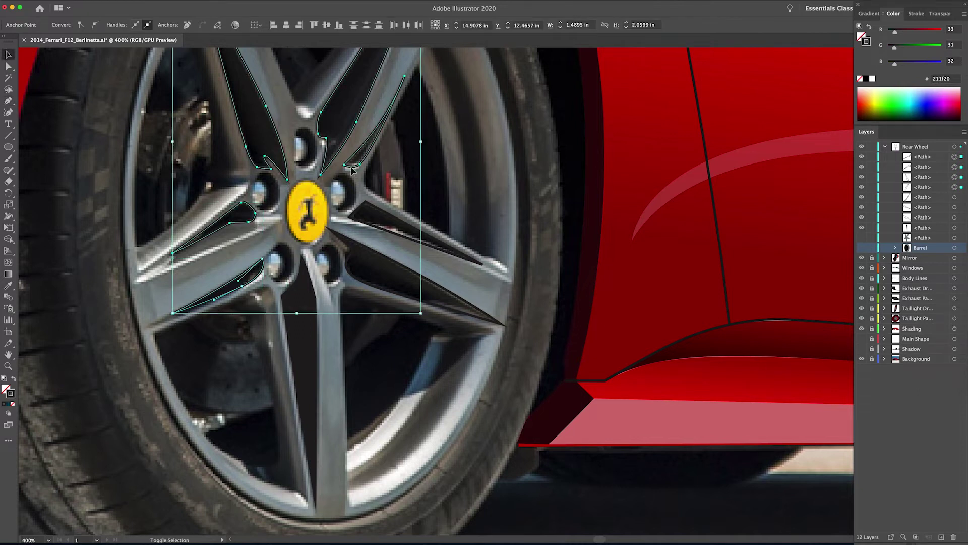
shift+super+click(366, 208)
shift+super+click(360, 247)
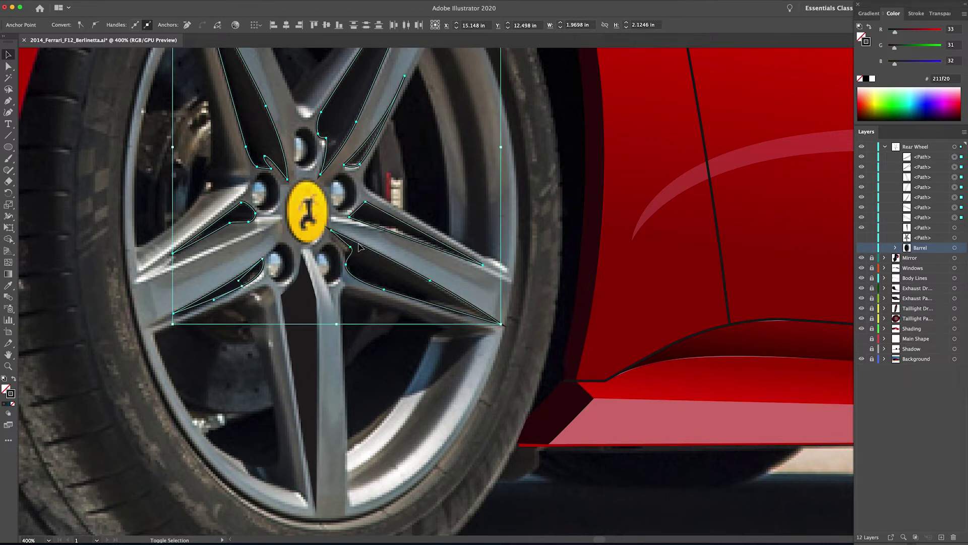
shift+super+click(307, 289)
key(i)
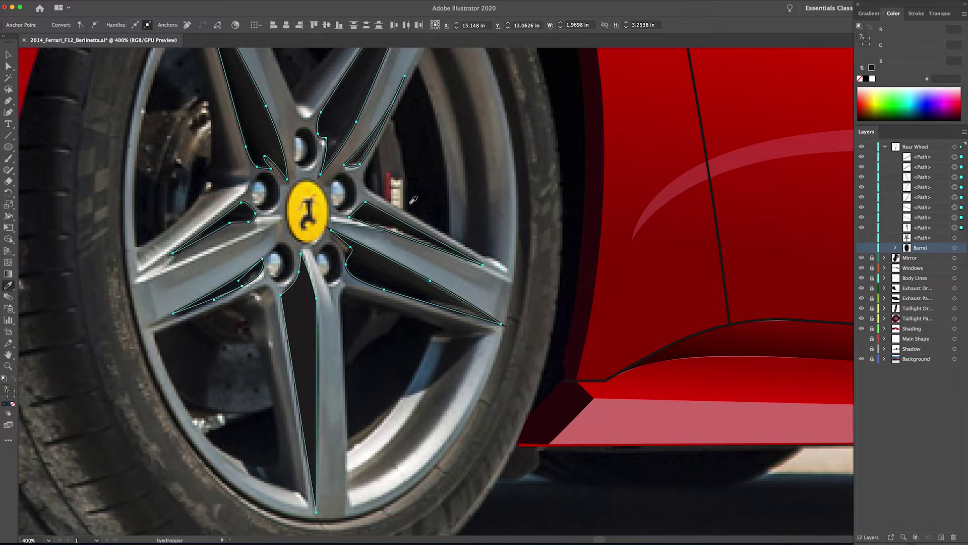
click(456, 206)
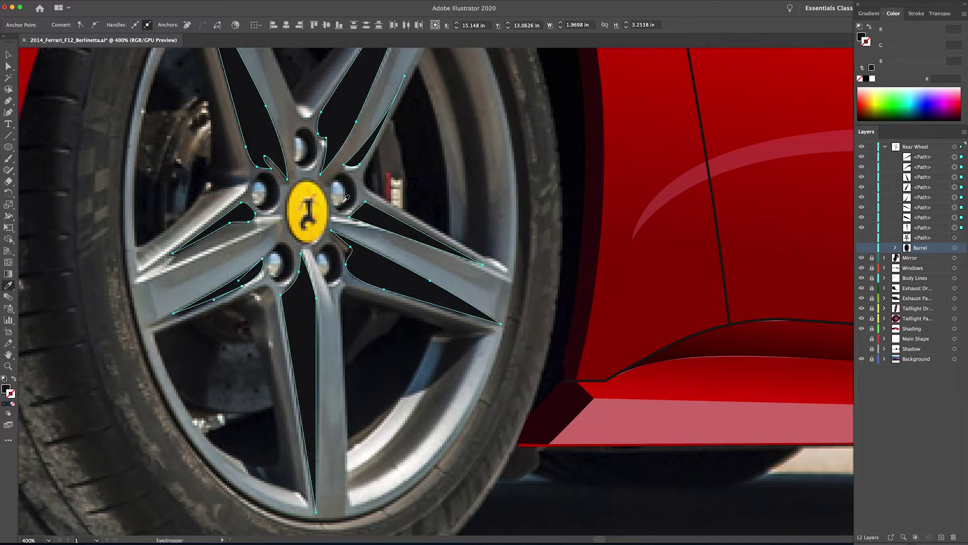
key(v)
click(310, 198)
Trace the upper facet of the right spoke as a closed Pen path and fill it with a grey sampled from the photo
drag(343, 196, 320, 276)
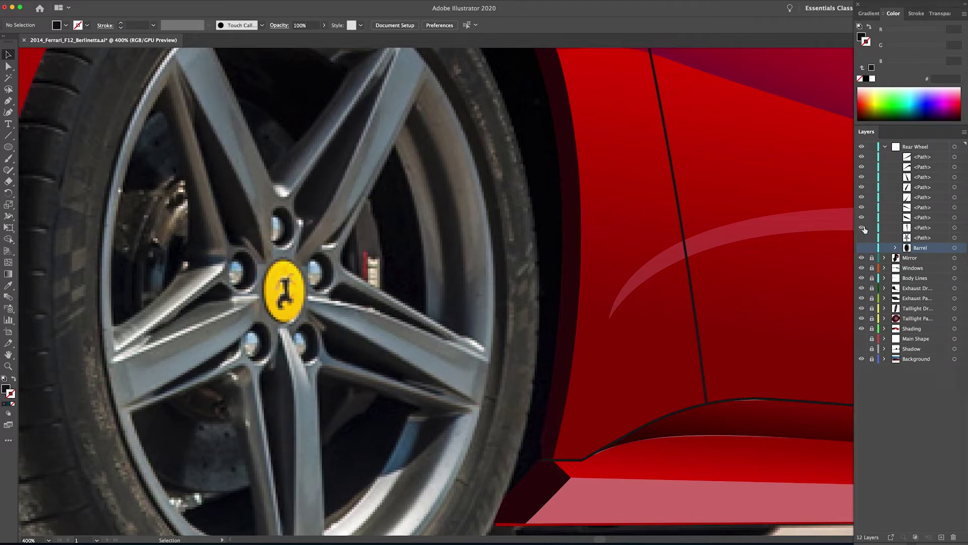
scroll(411, 274, down, 5)
key(p)
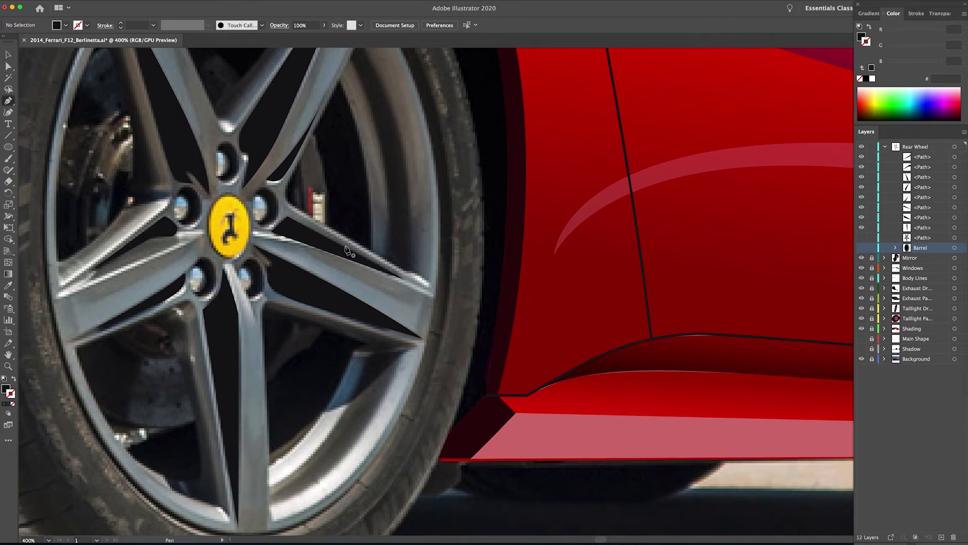
click(423, 308)
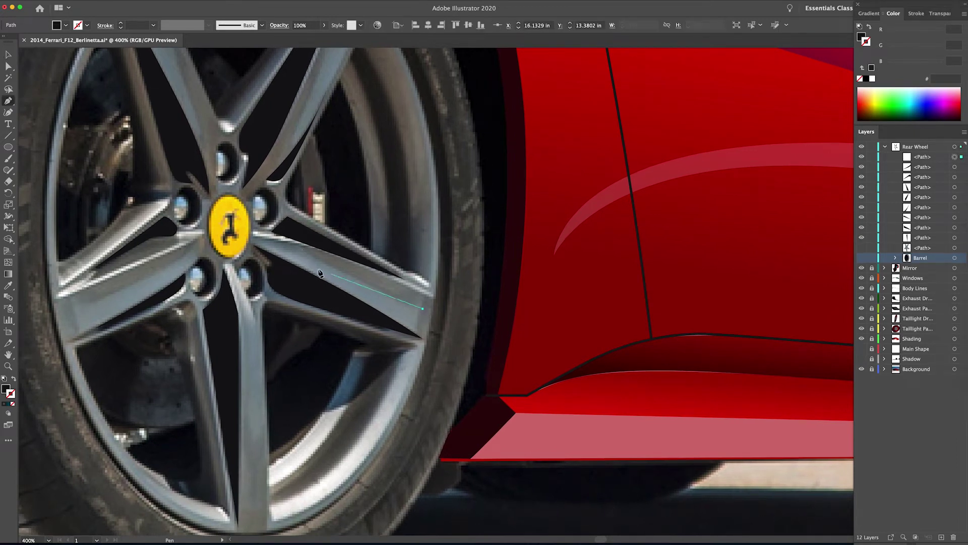
click(296, 248)
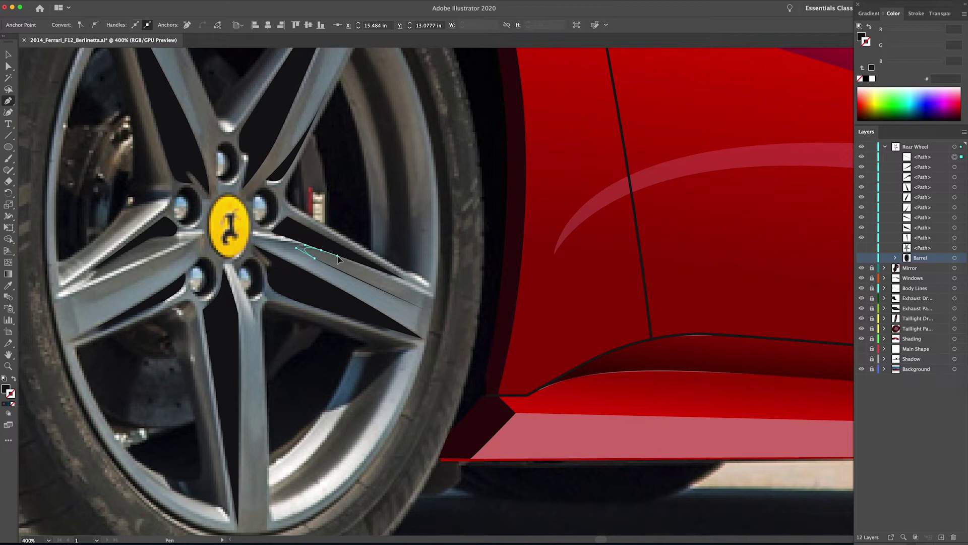
drag(321, 250, 338, 256)
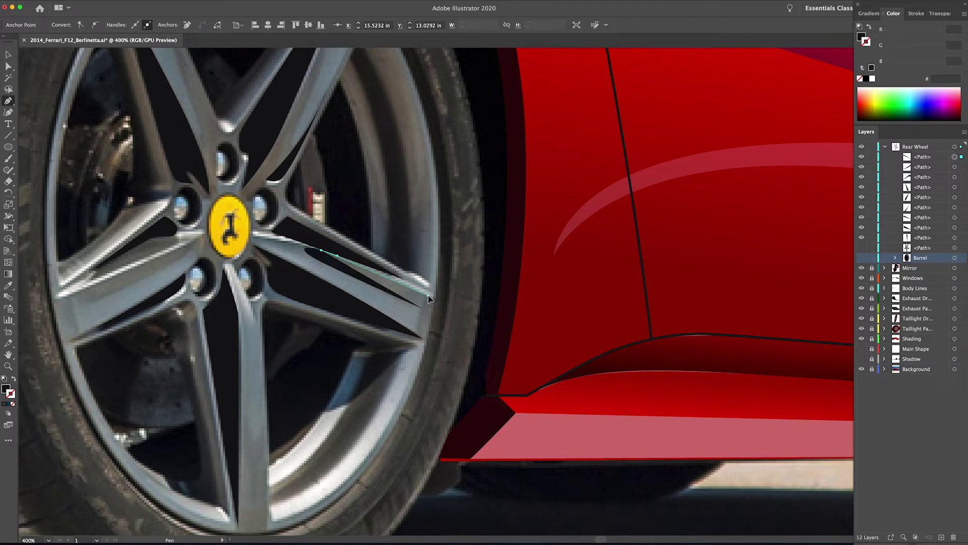
click(428, 298)
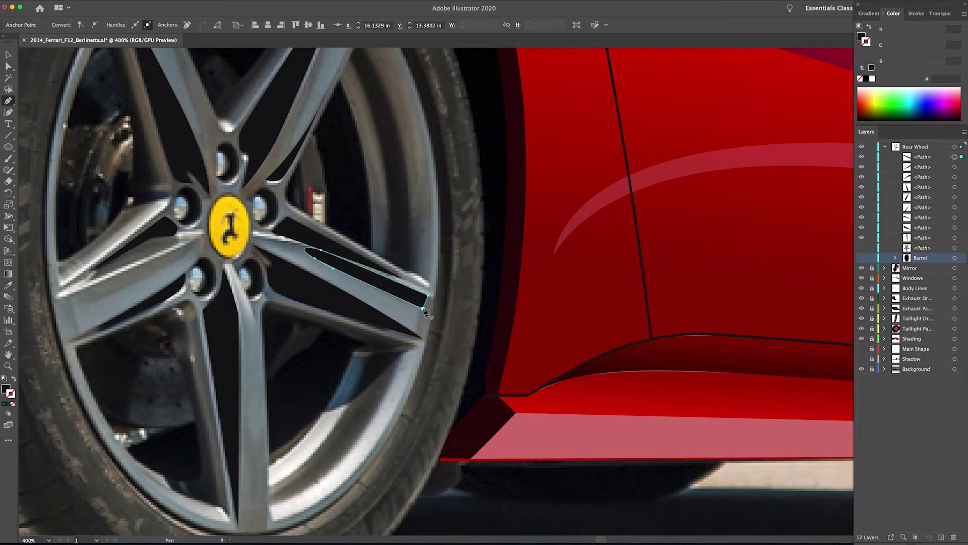
click(299, 118)
Trace the inner facet of the upper-right spoke, from near its tip down to the hub, as a grey-filled Pen shape
drag(327, 147, 288, 254)
key(p)
click(325, 142)
drag(291, 263, 297, 262)
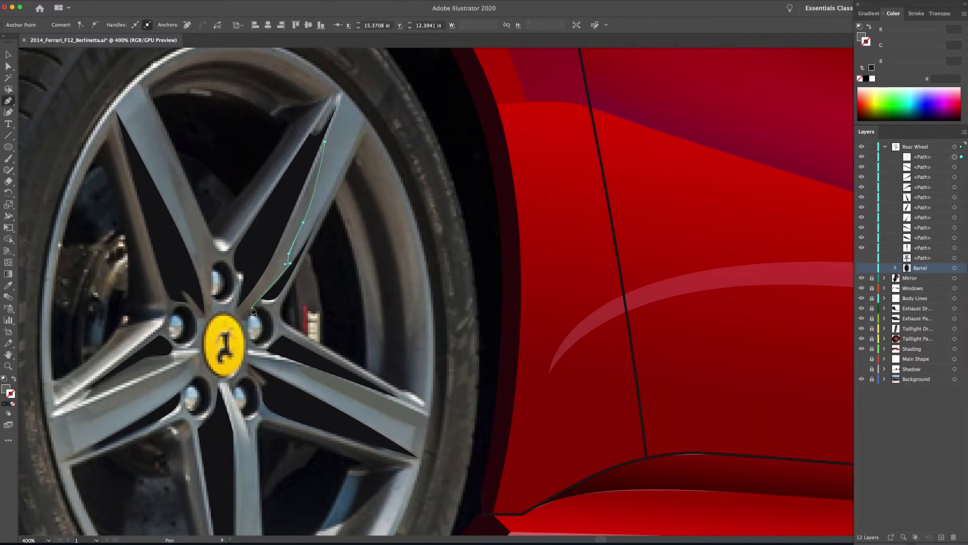
click(234, 324)
scroll(364, 253, up, 8)
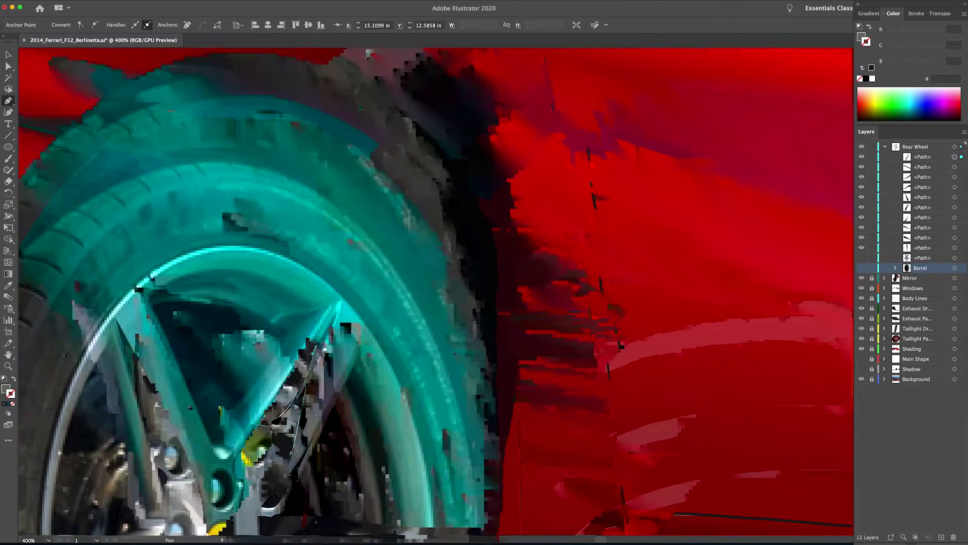
Adjust the curve of the upper-right spoke's grey facet near the hub with the Direct Selection tool
drag(364, 251, 365, 239)
key(a)
click(247, 503)
drag(255, 492, 286, 440)
Trace a shading shape down the upper-left spoke's inner edge, across the hub around the top lug nut, to the spoke's left base
drag(266, 478, 445, 332)
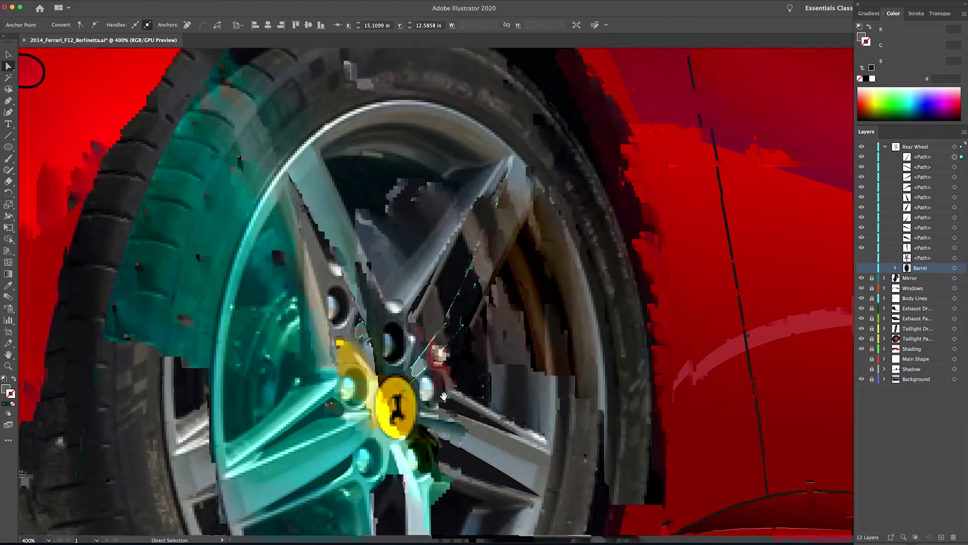
key(p)
click(337, 198)
drag(381, 294, 408, 308)
click(432, 272)
click(415, 334)
drag(384, 361, 311, 381)
click(14, 380)
click(341, 381)
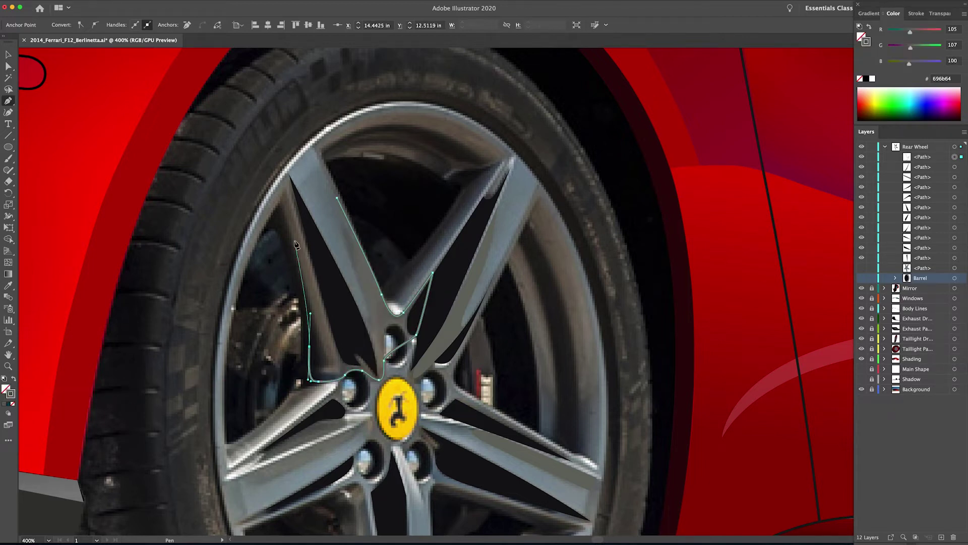
Close the shading shape along the upper-left spoke's left side, fill it with the same grey, and stack it beneath the recess shapes
drag(328, 364, 324, 346)
drag(281, 200, 262, 122)
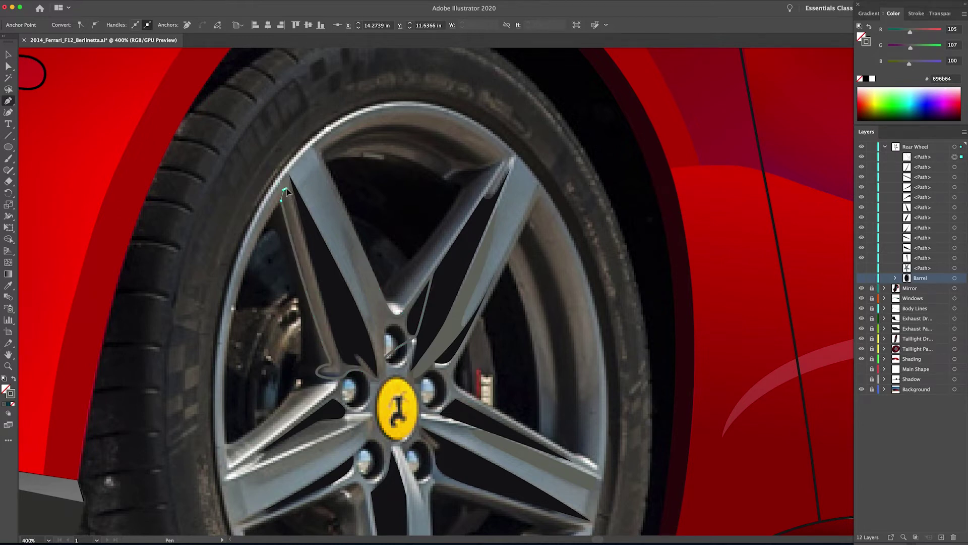
drag(354, 342, 375, 343)
drag(367, 301, 360, 284)
click(337, 197)
key(shift+x)
drag(923, 157, 925, 262)
Trace the upper facet of the left spoke, from its outer end to the hub and back, as a closed grey shape
drag(341, 472, 380, 334)
click(277, 339)
drag(406, 284, 462, 255)
click(406, 283)
drag(345, 328, 295, 347)
click(278, 340)
Trace the narrow left facet of the bottom spoke, from the hub down to the rim, as a closed grey shape
drag(381, 371, 346, 241)
click(319, 237)
drag(349, 275, 349, 276)
click(375, 450)
click(13, 378)
drag(366, 438, 361, 437)
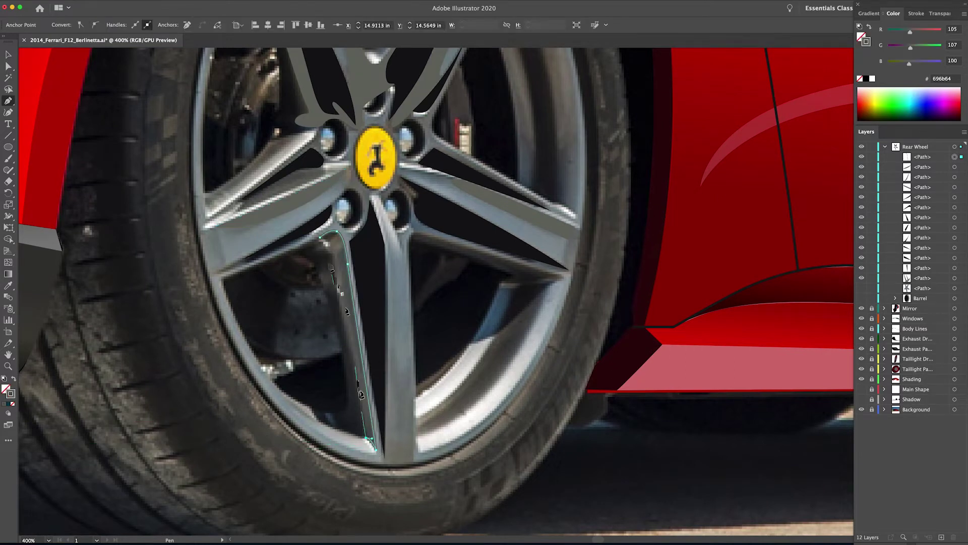
drag(321, 238, 344, 253)
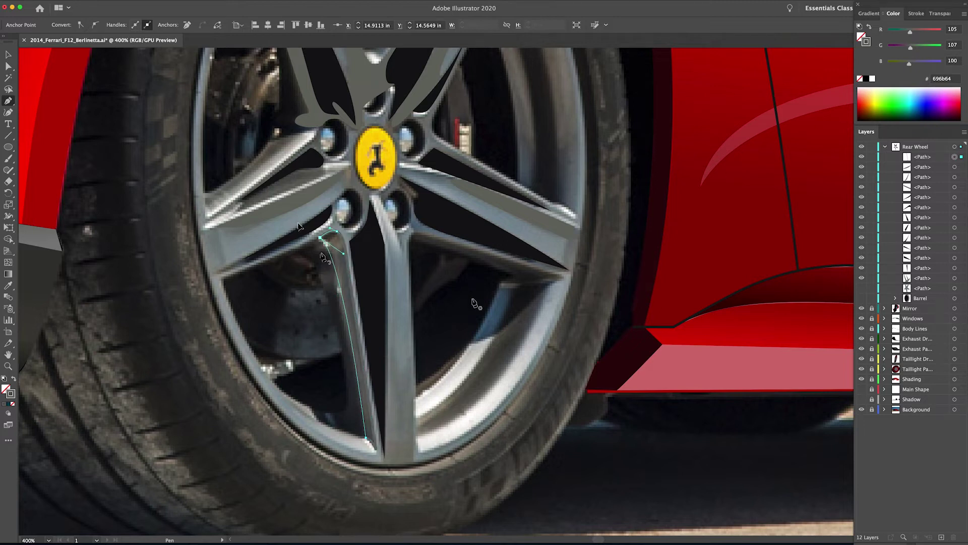
Trace the shadow along the lower-right spoke's underside, from the hub to its outer end at the rim, as a closed shape
scroll(353, 303, up, 5)
scroll(353, 303, right, 3)
click(353, 337)
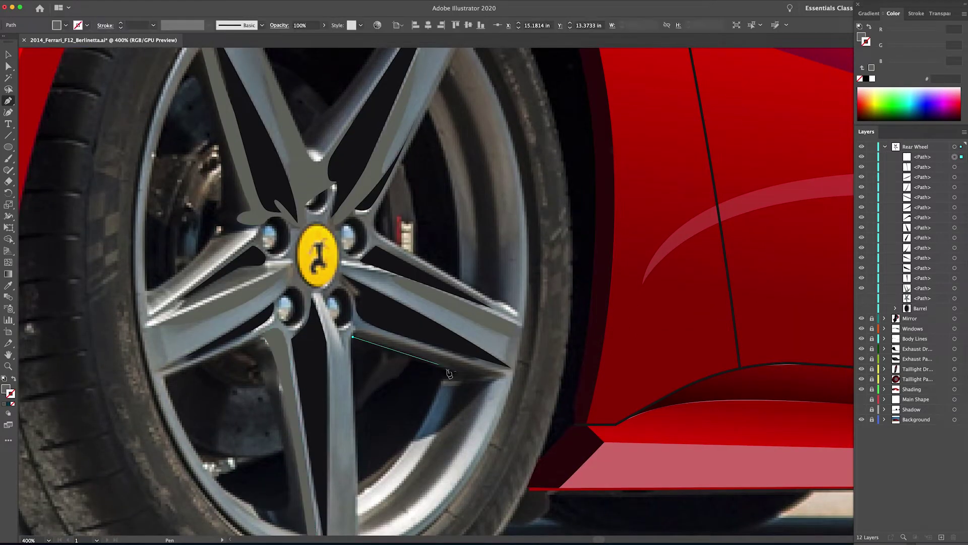
drag(436, 360, 461, 371)
drag(442, 379, 426, 385)
click(442, 379)
click(442, 384)
drag(505, 375, 529, 360)
click(505, 375)
mouse_move(363, 330)
mouse_down()
mouse_move(321, 318)
mouse_move(353, 345)
mouse_up()
click(363, 330)
Fill the lower-right spoke's shadow shape with dark grey 3e3c36 sampled from the spoke in the photo
click(14, 378)
key(i)
click(402, 344)
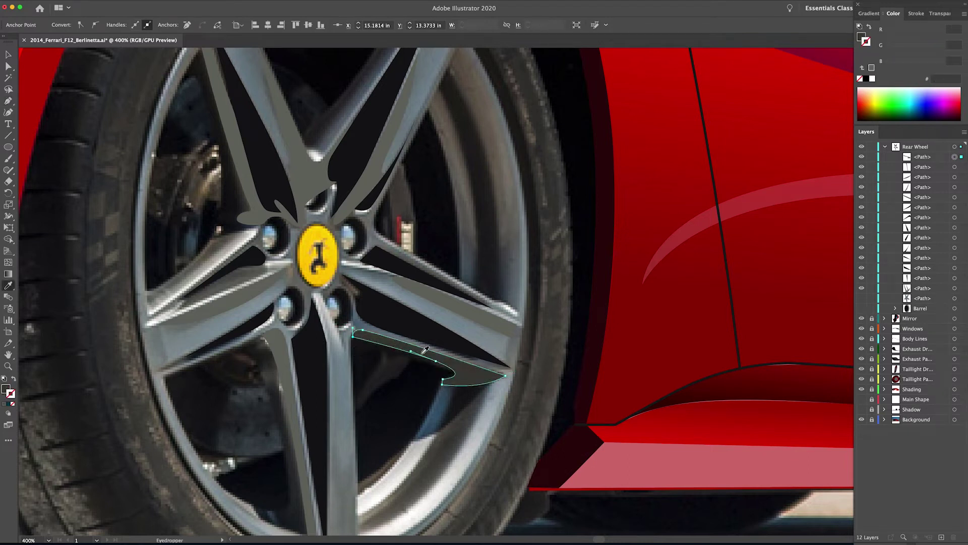
key(super+z)
key(super+shift+z)
key(super+z)
key(super+shift+z)
key(super+z)
click(458, 368)
key(super+z)
click(438, 357)
Trace a closed dark grey shadow shape along the upper-right spoke's inner edge, from the hub notch towards the rim
drag(442, 246, 444, 384)
key(p)
click(385, 171)
drag(328, 248, 303, 270)
click(302, 271)
click(306, 284)
drag(370, 209, 396, 174)
click(404, 156)
click(385, 172)
Trace the shadow beside the bottom spoke's left facet, from its base near the hub down to the rim and back, as a closed shape
drag(209, 398, 290, 294)
drag(309, 342, 268, 217)
click(271, 256)
drag(303, 243, 320, 237)
click(322, 266)
click(355, 446)
mouse_move(328, 438)
mouse_down()
mouse_move(316, 435)
mouse_move(331, 397)
mouse_up()
click(295, 414)
click(14, 378)
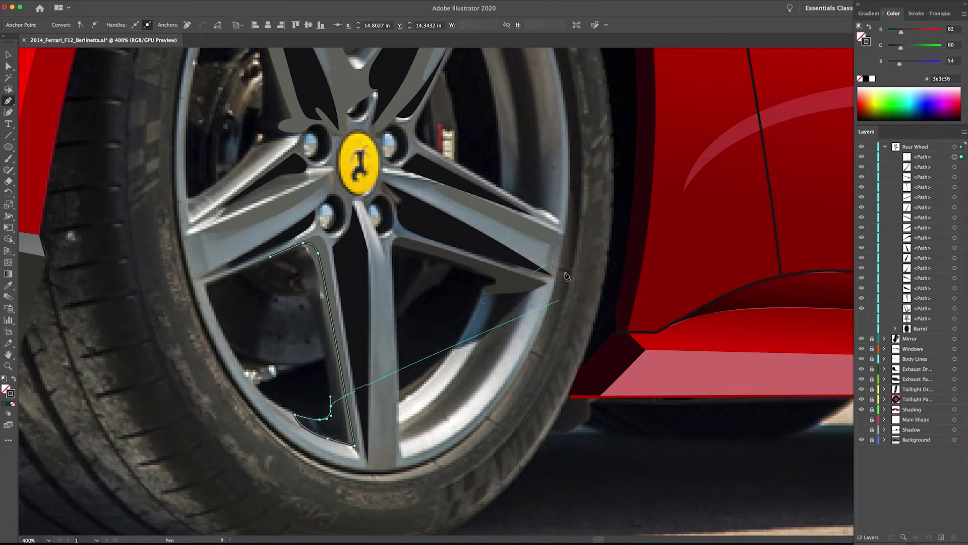
drag(303, 278, 287, 243)
key(super+z)
drag(314, 308, 299, 261)
drag(270, 257, 255, 257)
Fill the bottom spoke's shadow shape with the lower-right shadow's dark grey and stack it beneath the other spoke shapes
scroll(323, 299, right, 1)
key(i)
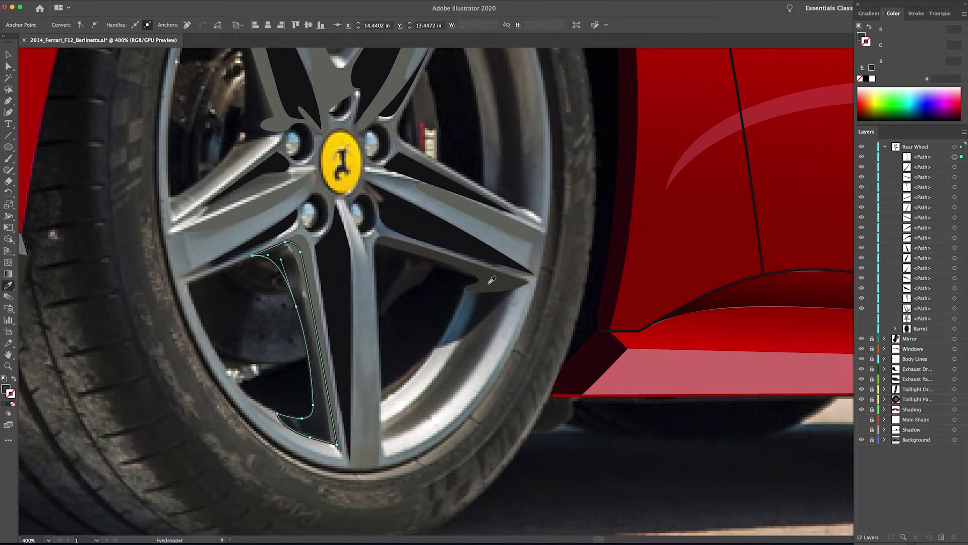
click(491, 281)
key(p)
scroll(491, 281, up, 5)
scroll(490, 281, down, 4)
drag(923, 157, 924, 289)
key(Return)
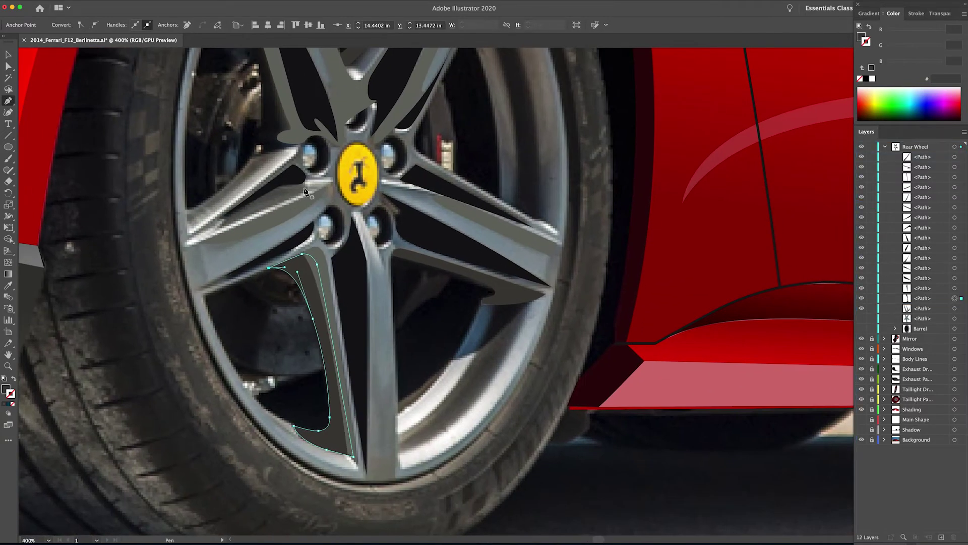
Trace a curved facet under the left spoke's upper recess, fill it with grey, and stack it beneath the recess shapes
scroll(222, 247, up, 3)
click(217, 243)
click(321, 201)
drag(291, 197, 242, 220)
click(217, 244)
drag(924, 156, 920, 309)
key(v)
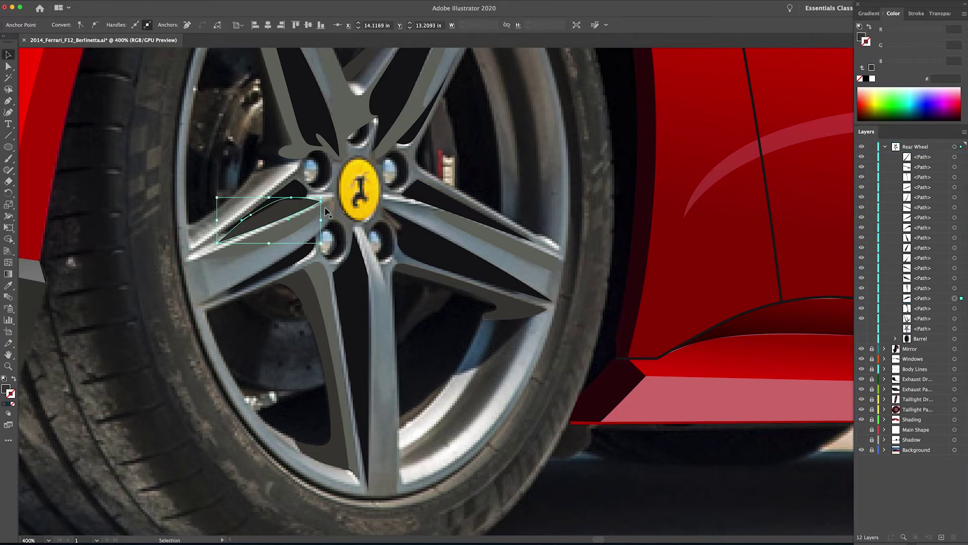
scroll(326, 212, up, 8)
key(i)
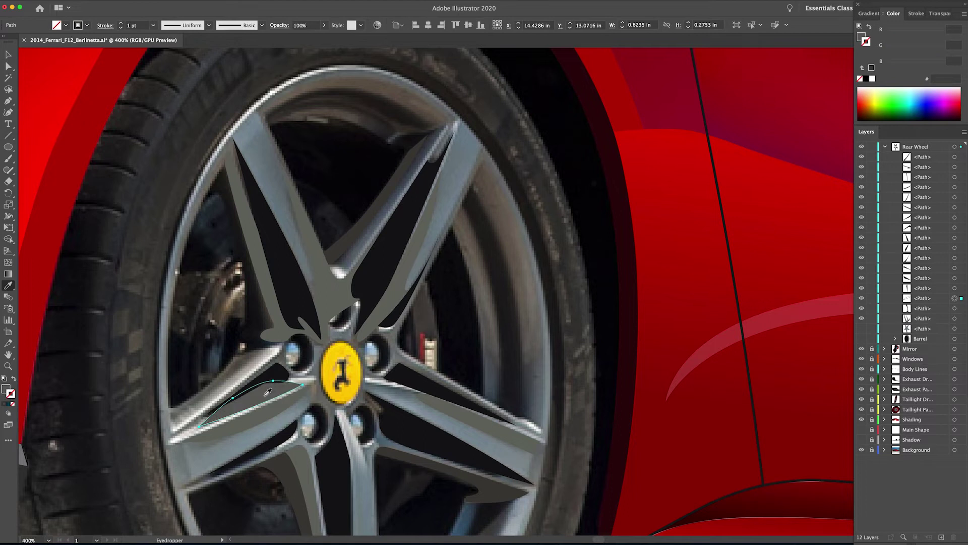
scroll(336, 314, up, 3)
Trace the facet between the upper-right spoke's shadow and recess, fill it with the hub shading's grey, and stack it beneath the other facets
key(p)
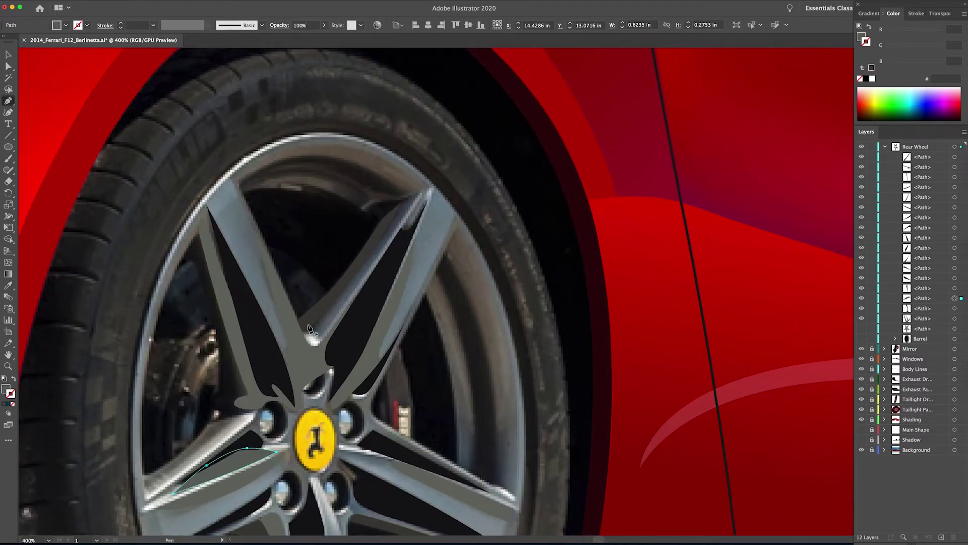
click(307, 323)
click(318, 338)
click(330, 324)
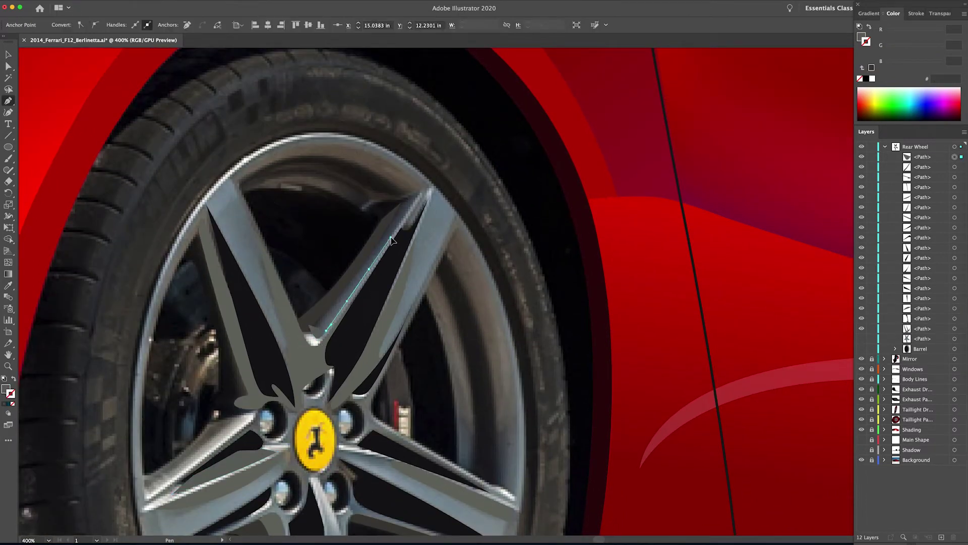
drag(401, 203, 421, 191)
click(347, 291)
click(308, 324)
key(v)
click(14, 378)
key(i)
click(308, 353)
key(v)
drag(420, 351, 402, 183)
Preview the whole car with the wheel's spoke base, Barrel and Shadow layers visible and the Background photo hidden
mouse_move(193, 427)
mouse_down()
mouse_move(268, 281)
mouse_move(266, 472)
mouse_up()
alt+super+click(408, 310)
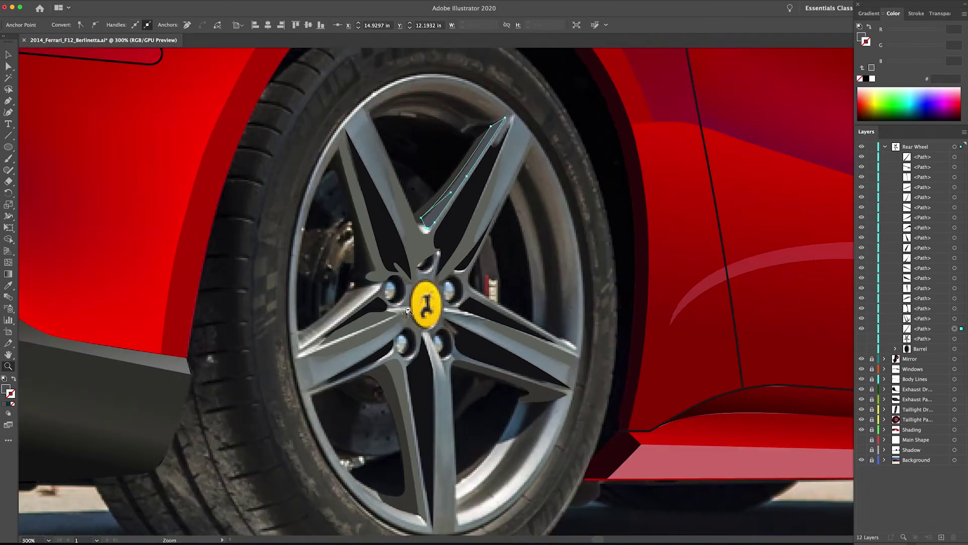
alt+click(436, 301)
click(861, 338)
click(861, 349)
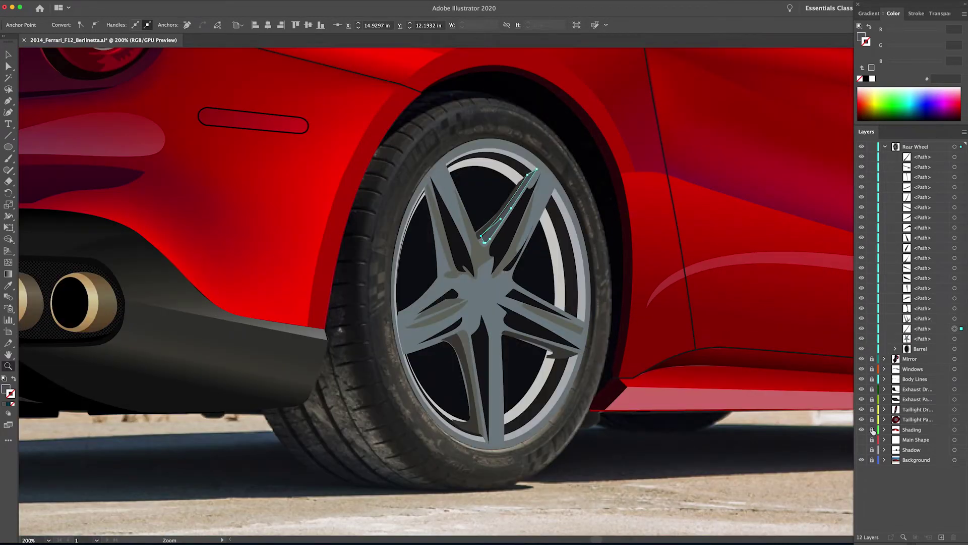
click(862, 460)
click(862, 450)
key(super+0)
click(763, 456)
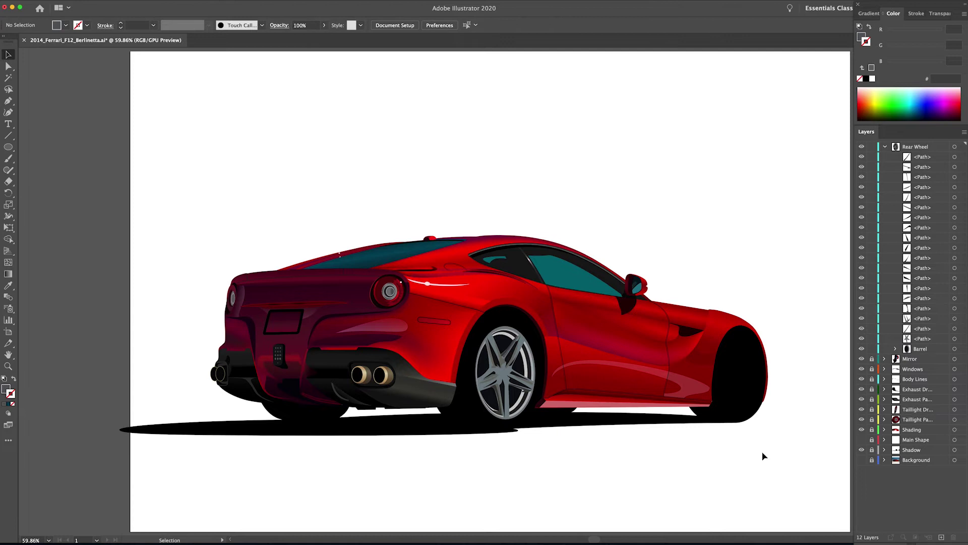
Show the Background photo and hide the Shadow layer, the Barrel and all the wheel paths to expose the rear wheel for tracing
key(z)
drag(481, 314, 802, 353)
click(861, 349)
click(862, 340)
click(861, 449)
click(862, 460)
key(space)
drag(373, 313, 388, 170)
drag(418, 213, 426, 347)
drag(862, 328, 861, 158)
key(space)
drag(451, 320, 457, 268)
Trace the highlight along the left spoke's upper arm as a closed shape and fill it with light grey d8deda
key(p)
click(194, 380)
click(323, 277)
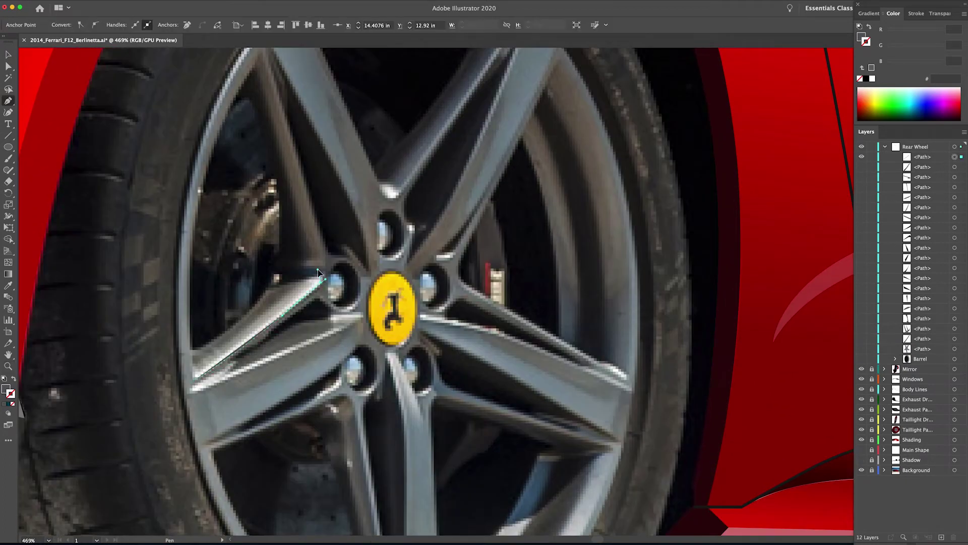
click(321, 277)
click(287, 296)
key(super+z)
key(super+z)
key(Escape)
click(301, 279)
click(180, 372)
drag(178, 373, 143, 391)
click(192, 368)
click(194, 381)
key(i)
click(218, 380)
key(p)
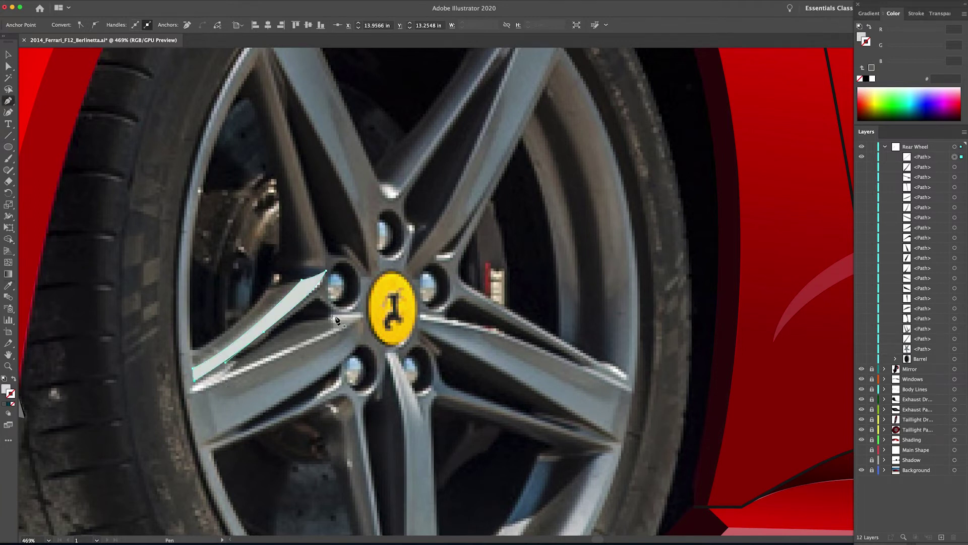
Trace the thin highlight along the left spoke's central ridge, from the hub to the rim, as a closed light grey shape
click(325, 318)
click(363, 313)
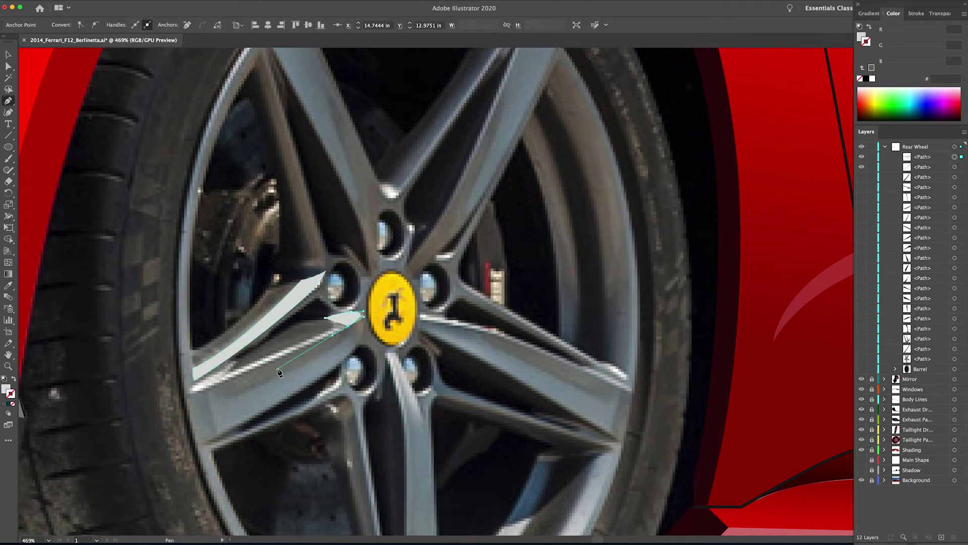
mouse_move(251, 371)
mouse_down()
mouse_move(186, 386)
mouse_move(247, 355)
mouse_up()
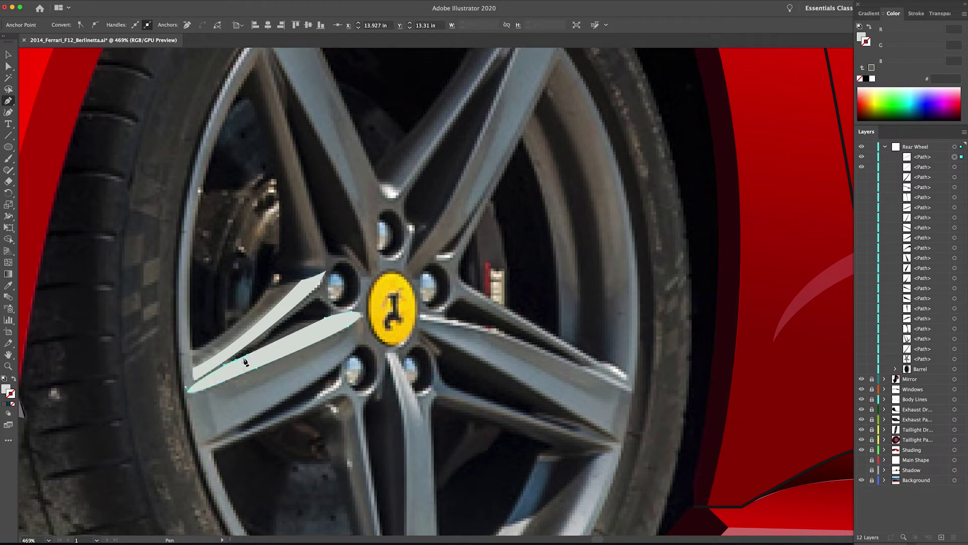
click(14, 378)
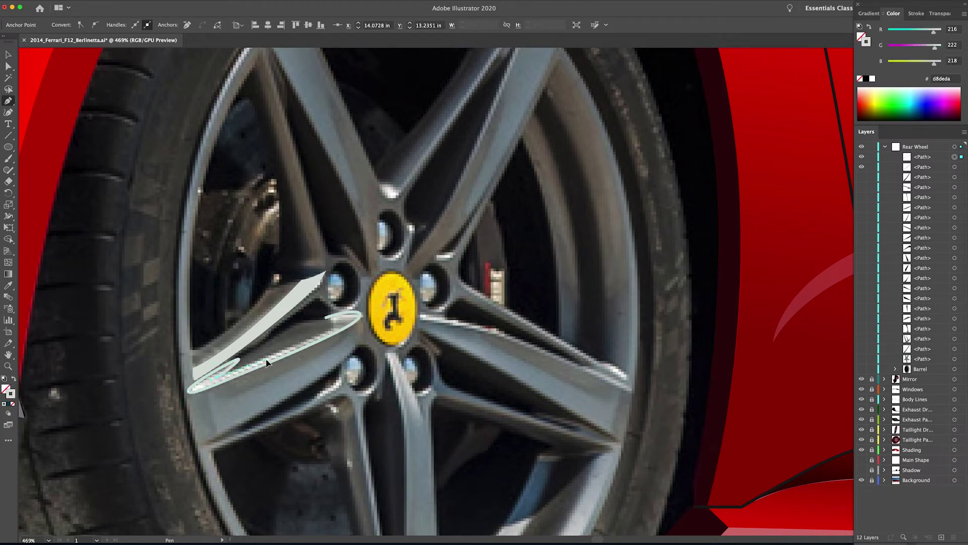
click(194, 383)
Trace a small light grey highlight crescent below the lower-left lug nut
scroll(194, 383, down, 3)
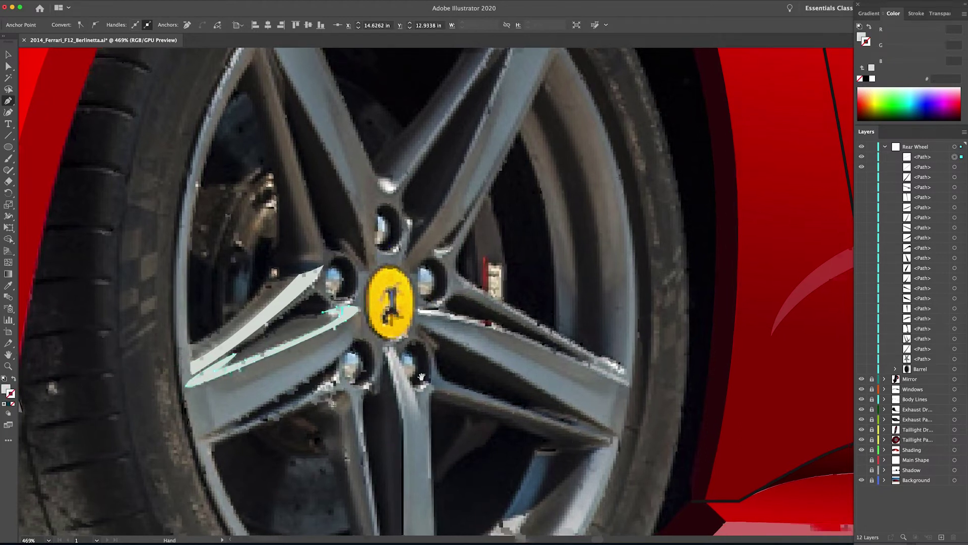
key(shift+x)
key(ctrl+z)
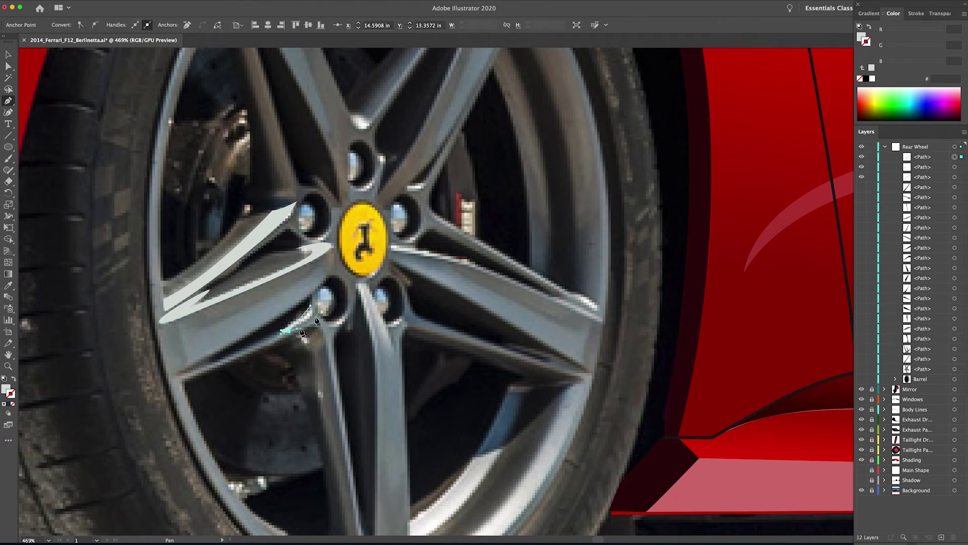
scroll(300, 303, down, 2)
scroll(312, 290, right, 1)
scroll(321, 237, down, 2)
scroll(322, 237, right, 1)
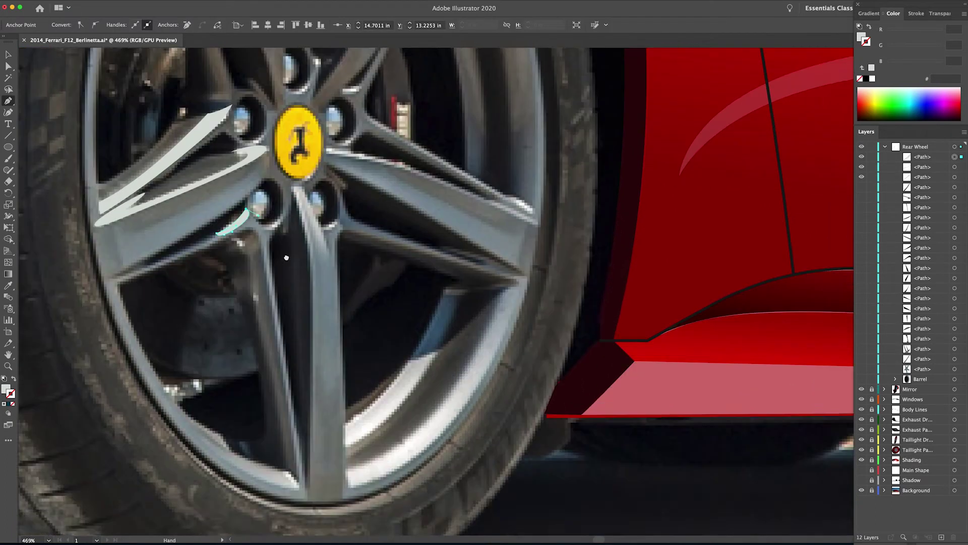
Trace the highlight from beside the right lug nut along the right spoke's central ridge to the rim as a closed light grey shape
scroll(302, 273, up, 6)
click(301, 298)
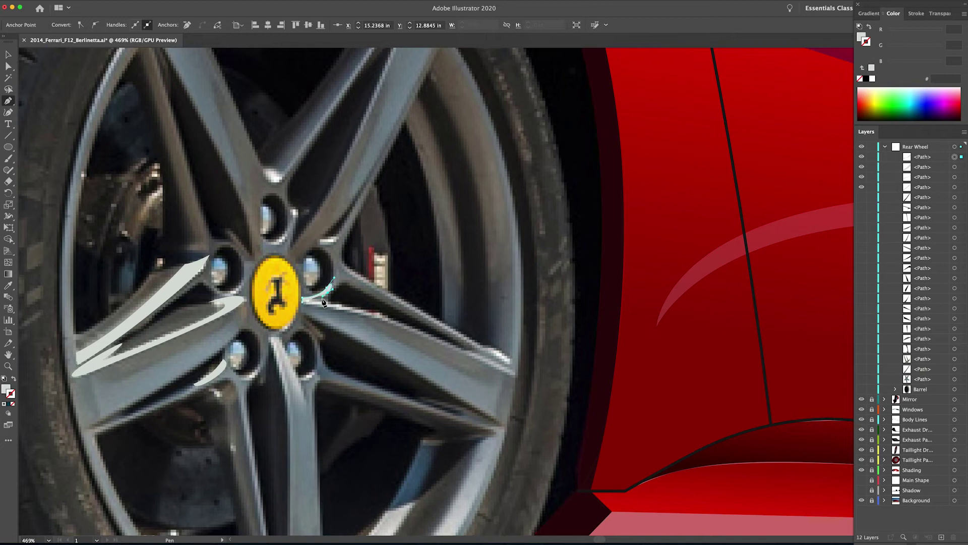
drag(413, 329, 412, 327)
drag(499, 365, 498, 364)
click(514, 374)
click(14, 379)
key(super+z)
key(super+z)
key(super+z)
key(super+z)
click(512, 373)
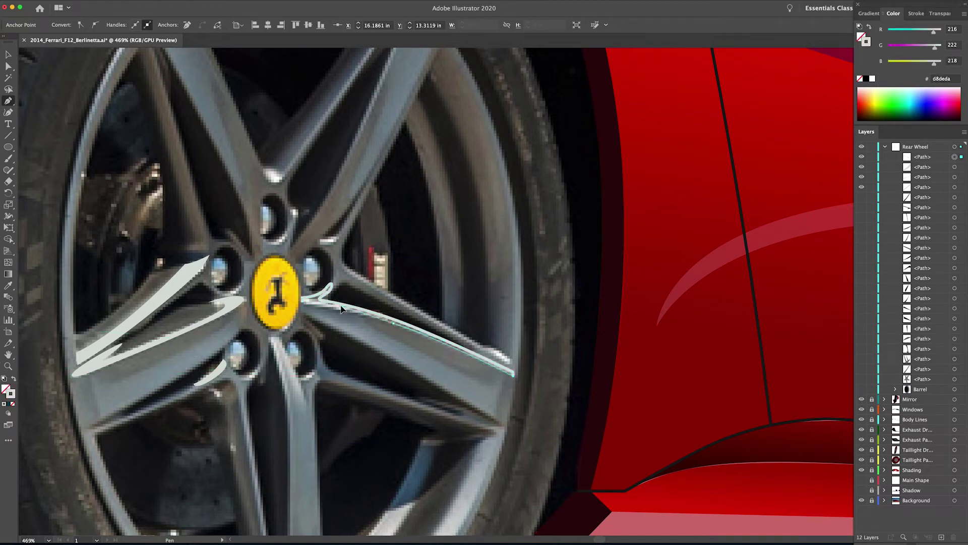
click(14, 378)
Trace the thin highlight along the right spoke's upper edge, from the rim to beside the right lug nut, as a closed light grey shape
drag(509, 364, 479, 365)
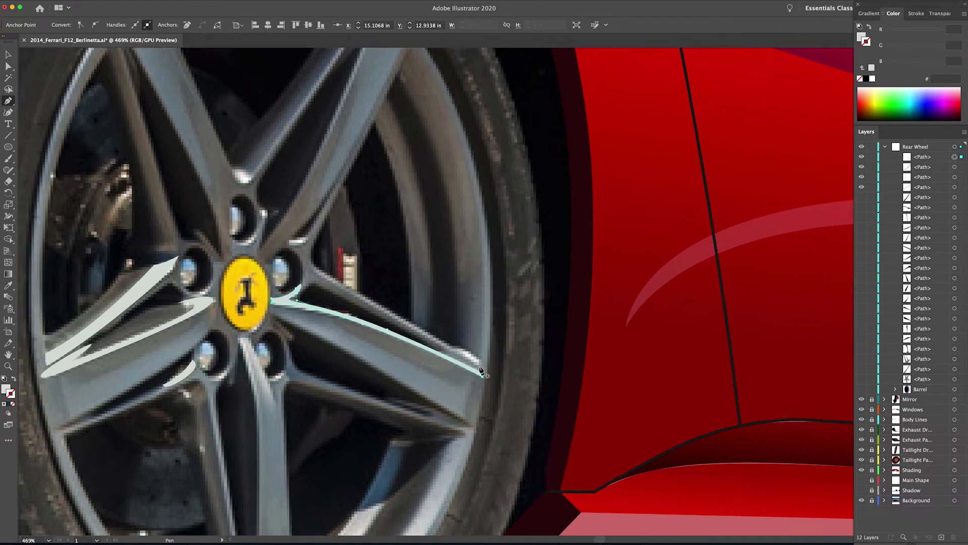
click(479, 366)
click(480, 361)
click(314, 267)
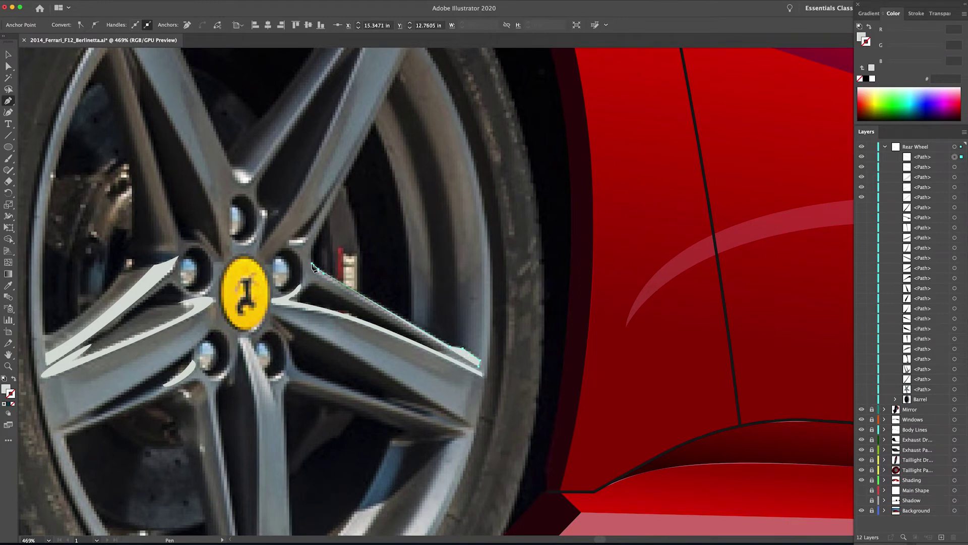
drag(340, 287, 342, 288)
click(479, 364)
Trace small light grey highlights above the right lug nut and in the V above the top lug nut
drag(292, 240, 359, 319)
click(377, 315)
drag(361, 325, 379, 311)
drag(314, 255, 325, 298)
click(305, 276)
click(13, 378)
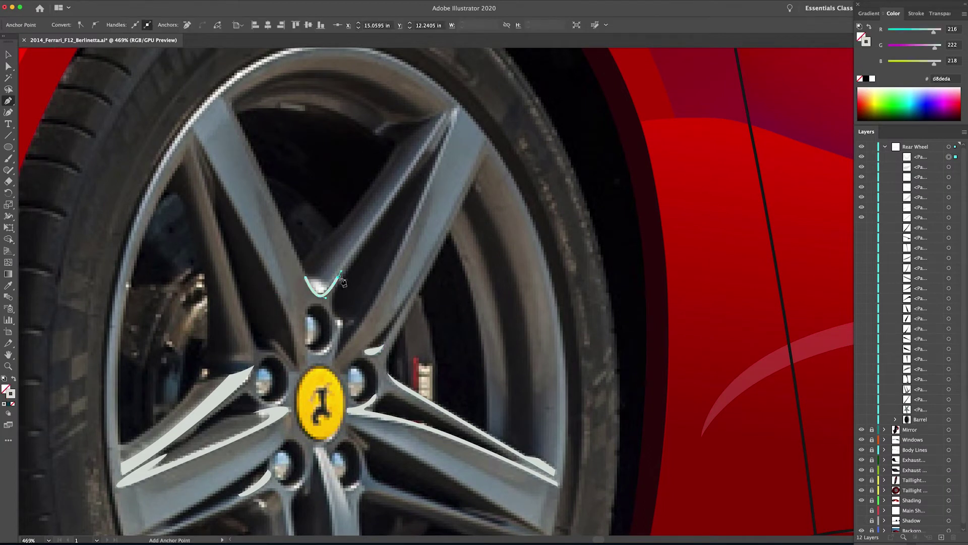
click(13, 379)
Draw a 1 pt light grey stroke, tapered at both ends, along the ridge of the upper-right spoke's left arm
drag(385, 245, 383, 205)
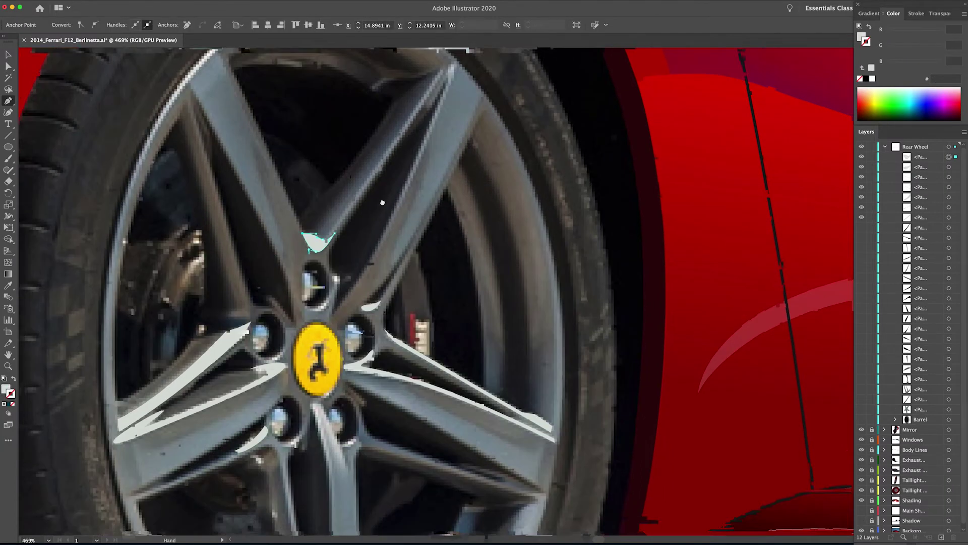
drag(489, 527, 471, 340)
drag(512, 104, 419, 264)
mouse_move(345, 199)
mouse_down()
mouse_move(507, 198)
mouse_move(429, 353)
mouse_up()
click(414, 190)
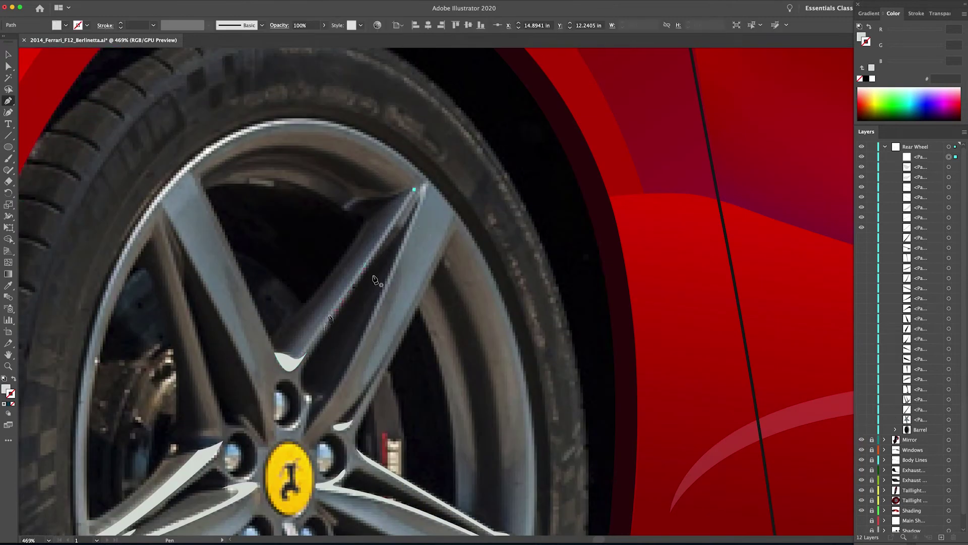
drag(310, 348, 271, 404)
key(v)
click(913, 13)
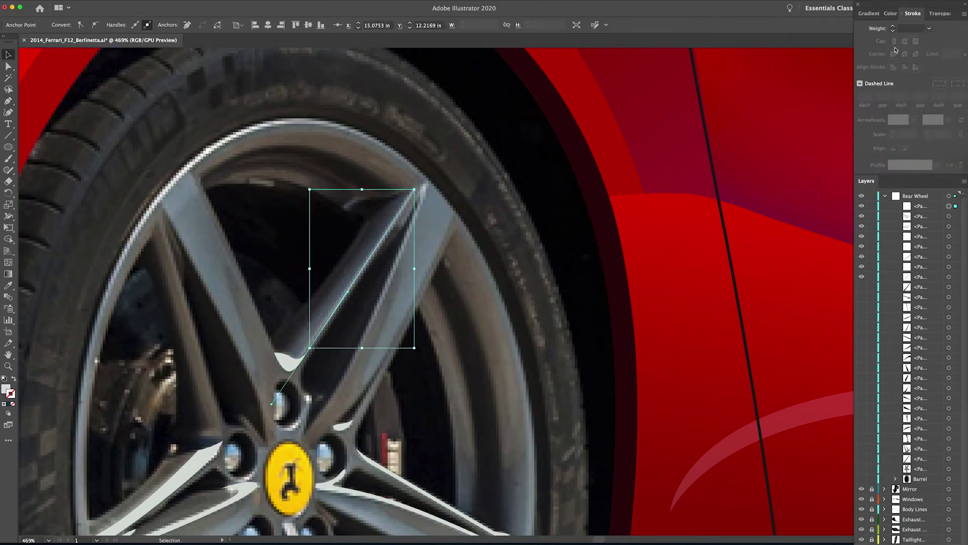
click(14, 377)
Draw a second 1 pt light grey stroke down the upper-right spoke's right arm and apply the width profile tapered at both ends
key(p)
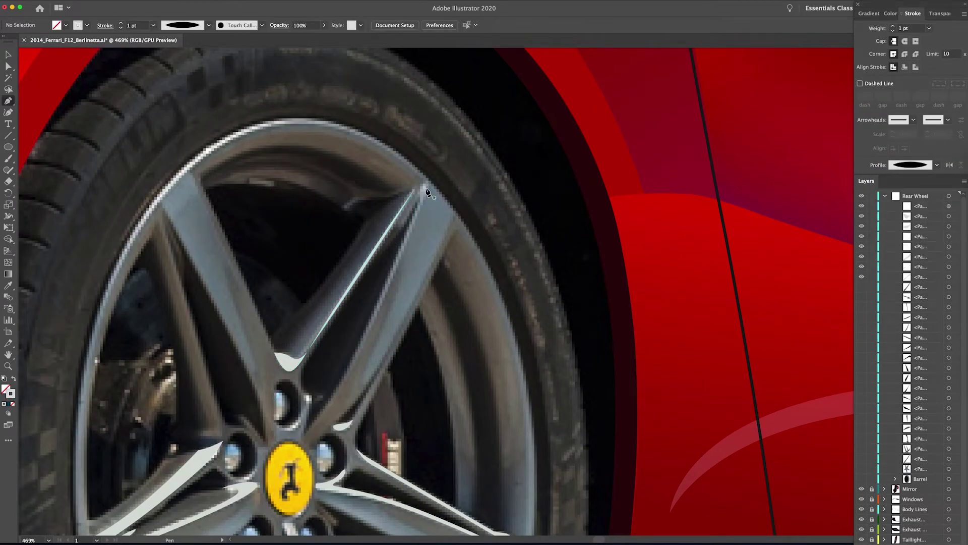
click(424, 188)
click(346, 373)
key(v)
click(937, 165)
click(897, 197)
Draw a light grey stroke along the bottom spoke's left arm, with 2 pt weight and a profile tapering to one end
scroll(436, 292, down, 10)
key(p)
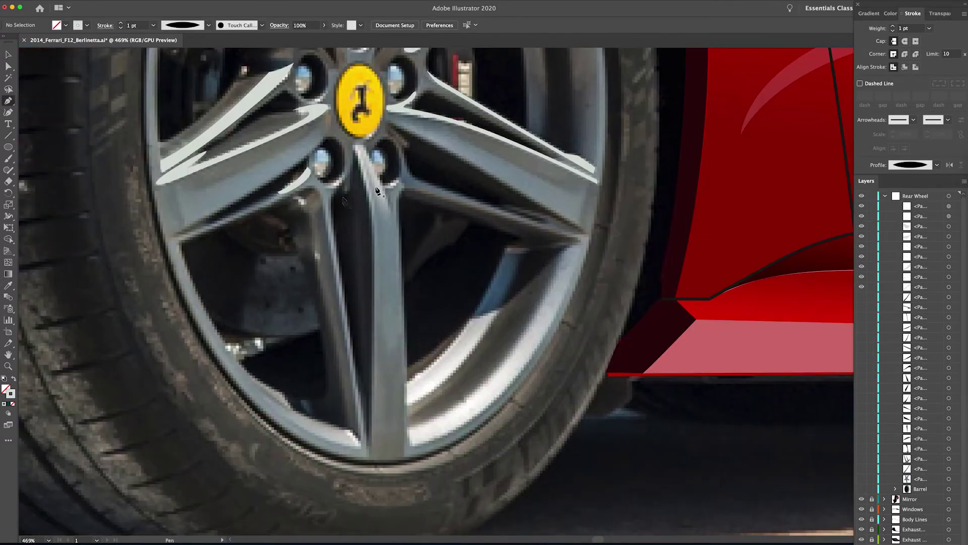
click(309, 118)
click(348, 373)
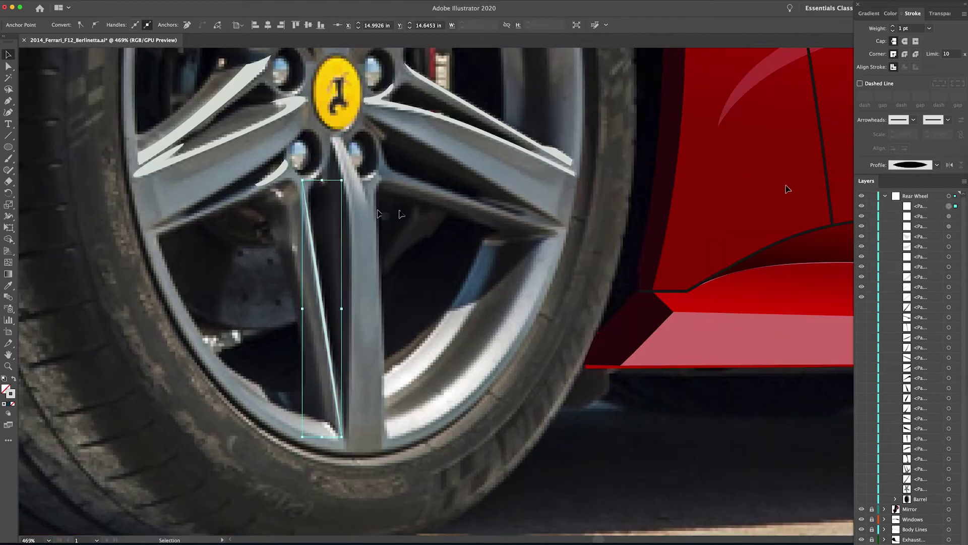
click(937, 165)
click(913, 275)
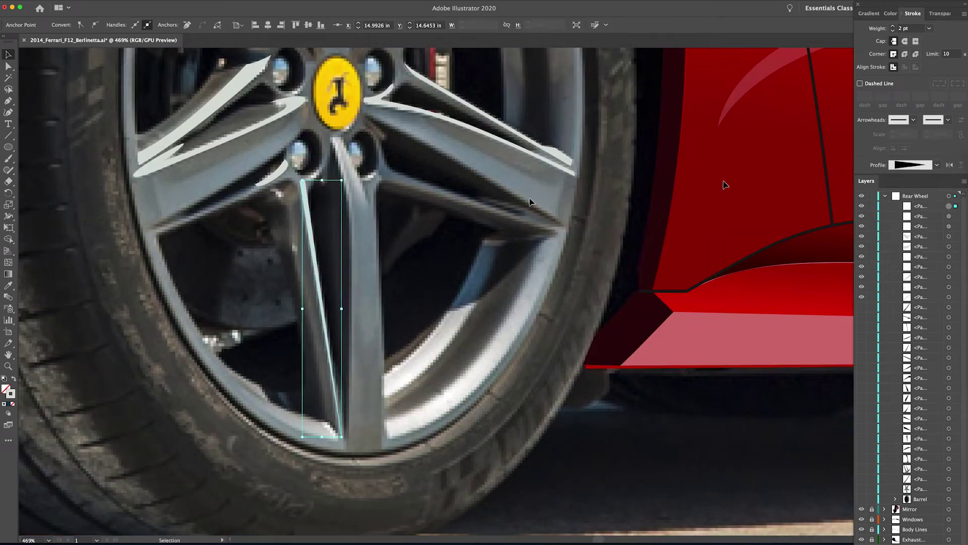
key(super+shift+a)
Draw a curved light grey stroke under the lower-left lug nut, joining the highlight crescent to the bottom spoke's ridge stroke
key(p)
click(281, 171)
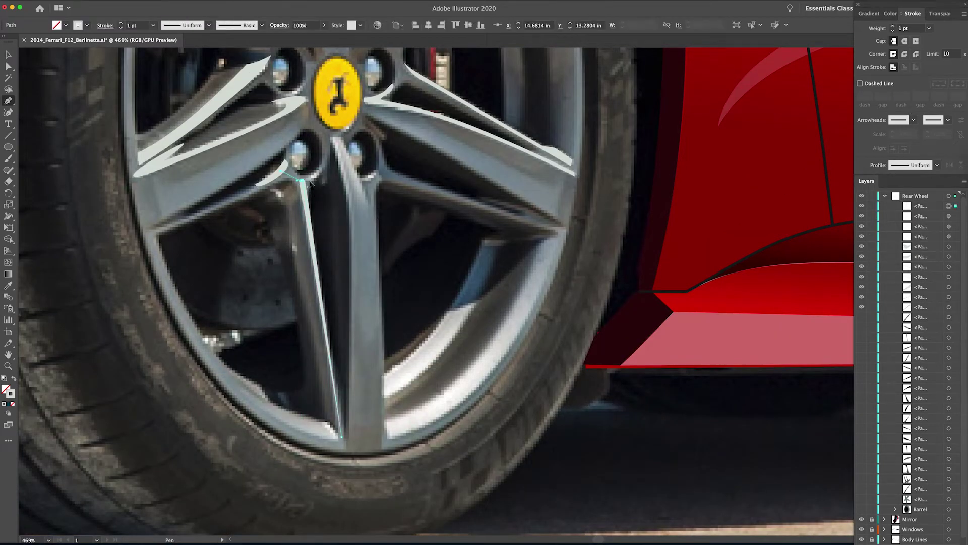
drag(308, 182, 317, 180)
key(v)
click(320, 187)
Draw a curved stroke around the lower-left lug nut's lower-right edge, apply the one-end taper profile and flip it along the path
key(p)
click(324, 160)
drag(303, 180, 281, 182)
key(v)
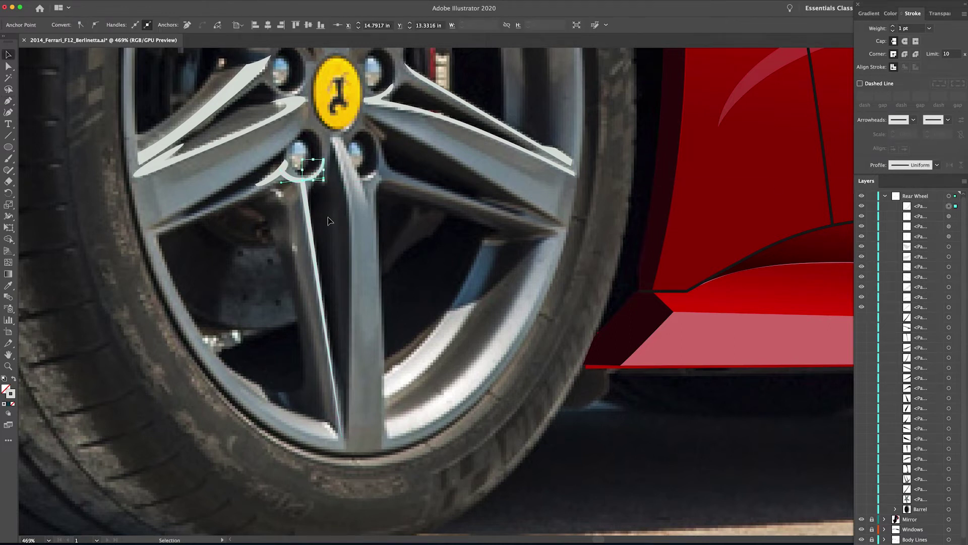
key(p)
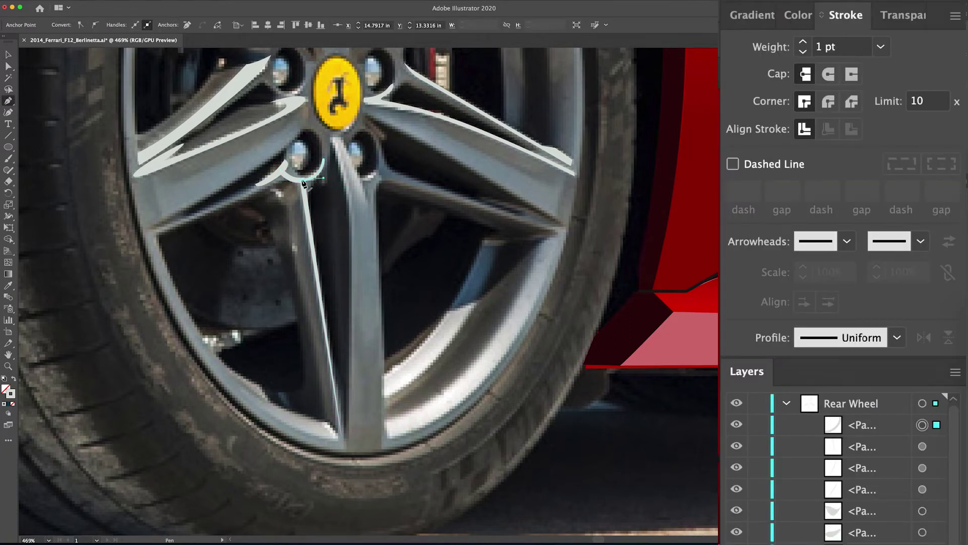
key(v)
click(866, 337)
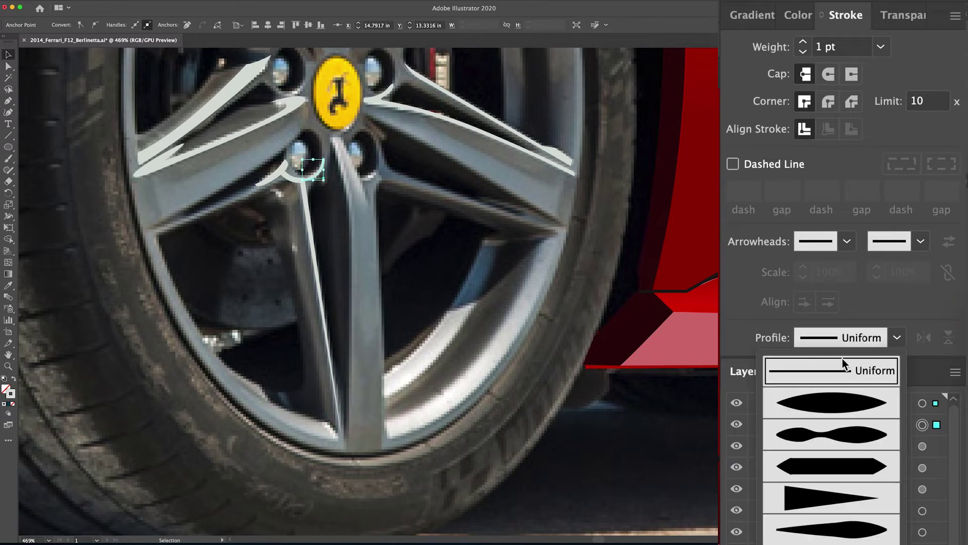
click(820, 497)
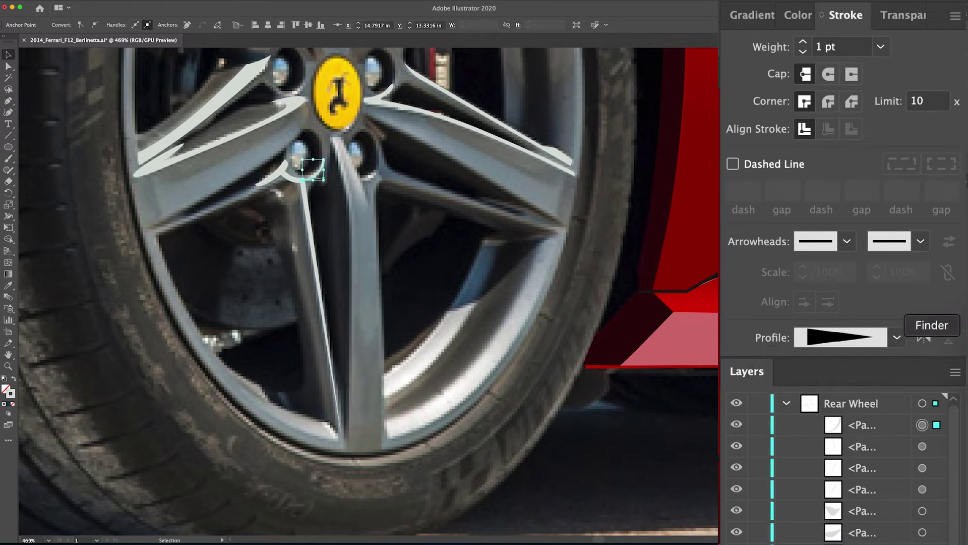
click(928, 342)
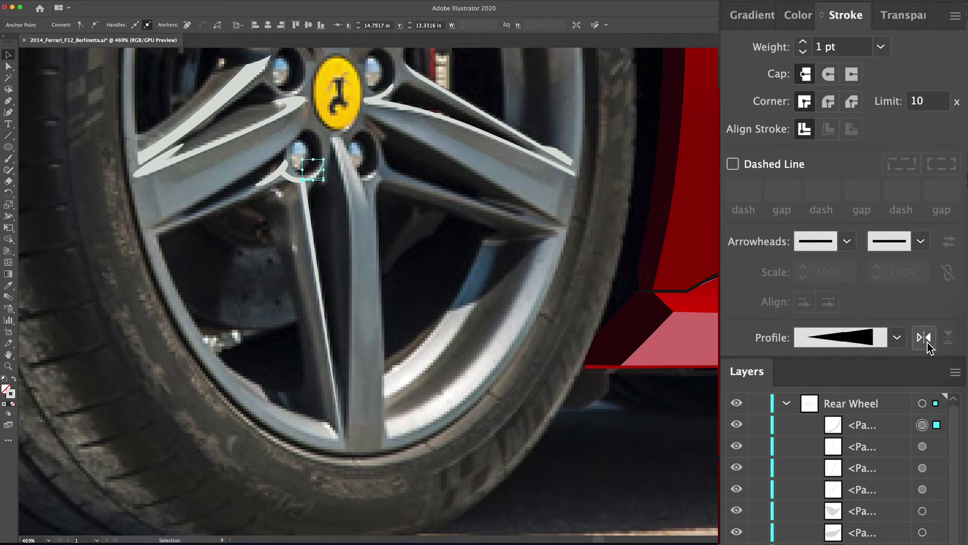
Set the weight of the tapered curve beside the lower-left lug nut to 2 pt
key(z)
drag(398, 170, 555, 259)
drag(304, 221, 632, 232)
key(v)
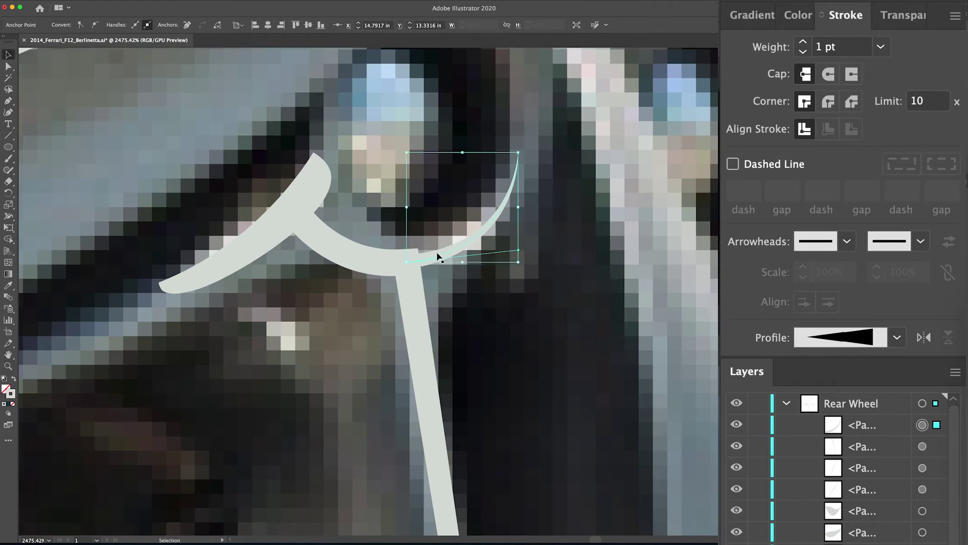
click(921, 341)
click(922, 341)
click(803, 42)
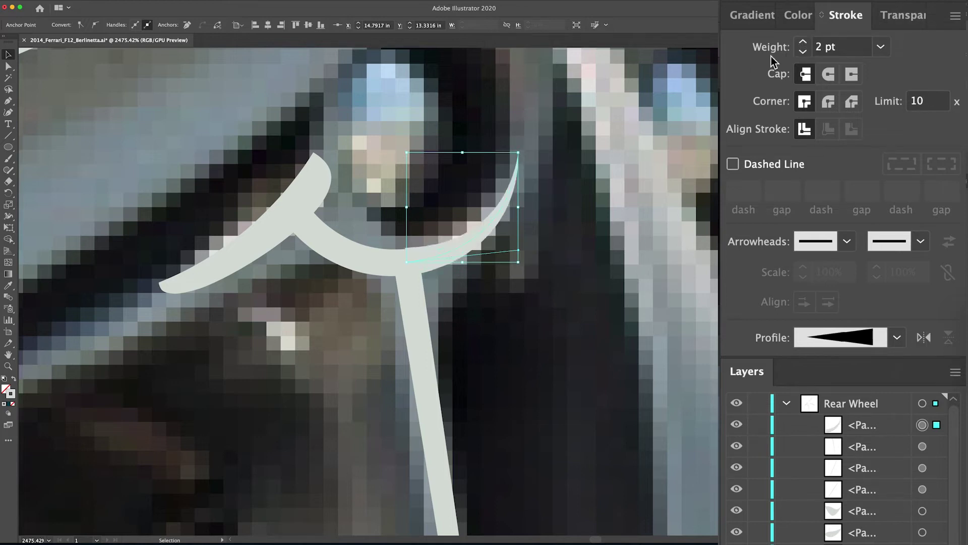
click(560, 188)
click(447, 256)
click(569, 242)
Show the Rear Wheel's spoke and shading paths while hiding the barrel ellipses to expose the photo's barrel
key(ctrl+0)
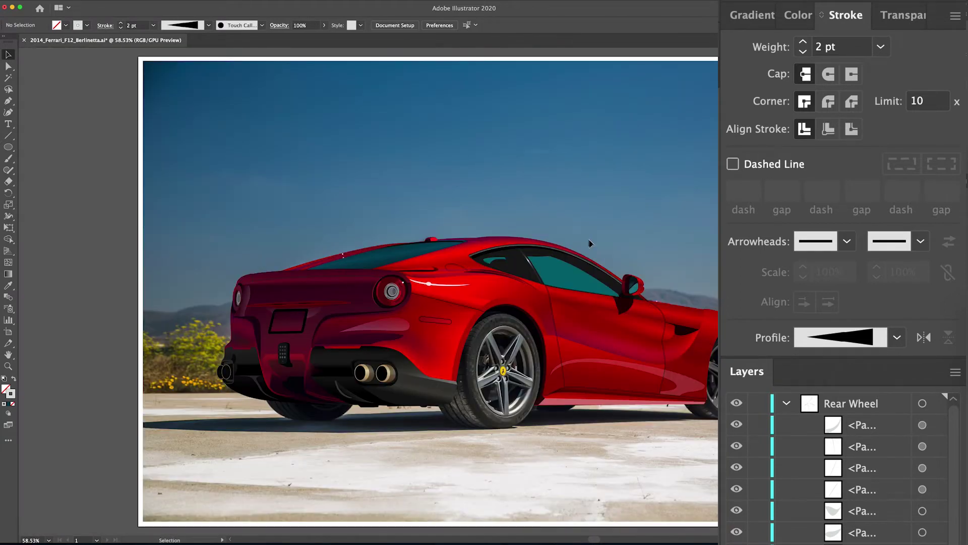
click(861, 527)
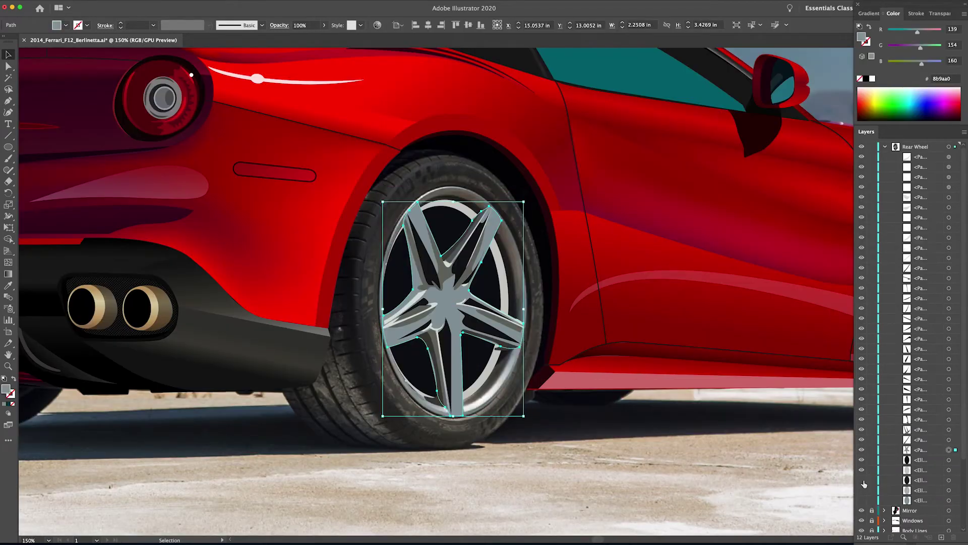
drag(863, 483, 863, 462)
Trace the outer rim highlight between the bottom spoke and the right spoke as a closed curved shape
key(z)
click(470, 467)
click(469, 466)
click(493, 302)
click(493, 302)
key(space)
drag(493, 302, 504, 282)
alt+click(525, 284)
key(v)
key(p)
click(414, 372)
drag(410, 352, 413, 360)
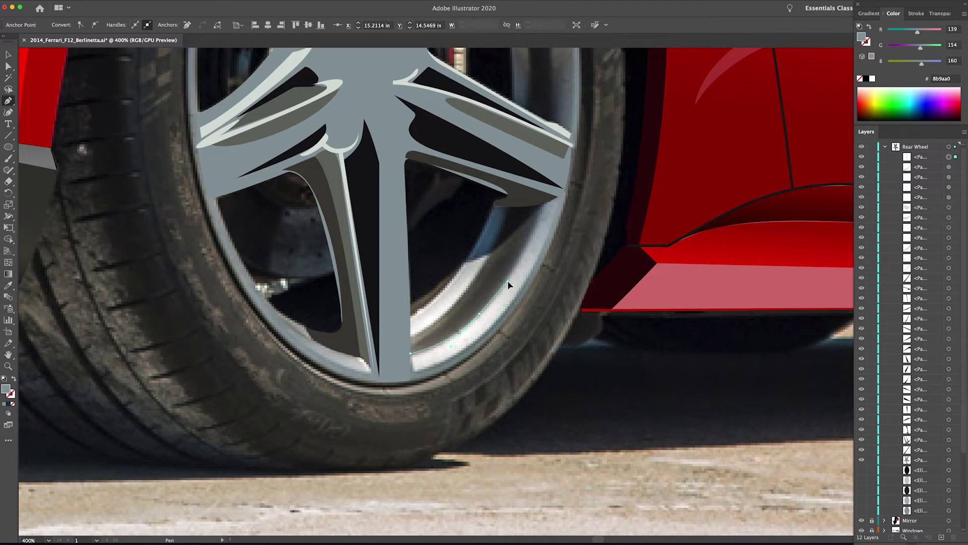
drag(508, 281, 508, 281)
drag(534, 231, 569, 178)
click(534, 232)
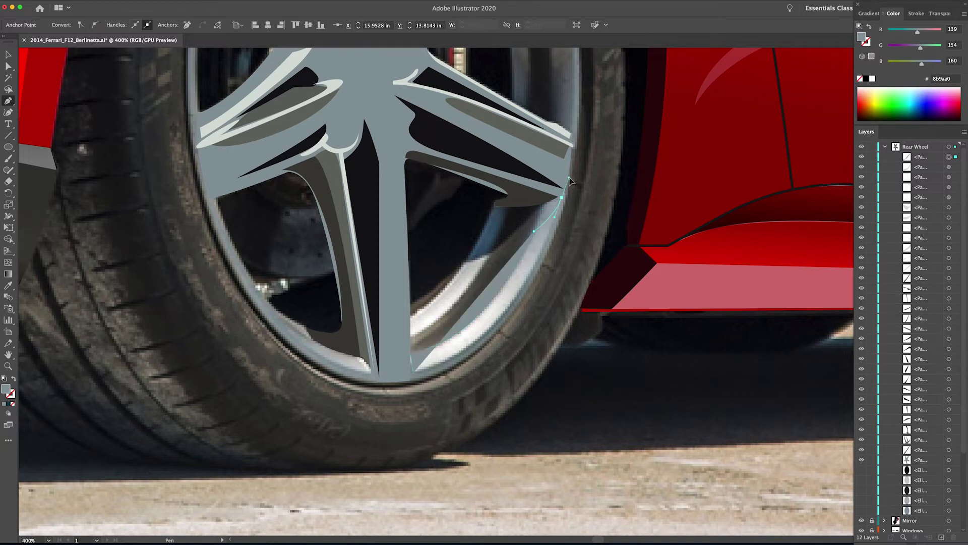
scroll(570, 181, down, 5)
scroll(570, 180, left, 1)
drag(442, 255, 328, 283)
Fill the outer rim highlight with pale blue-white f0fbff and adjust its inner edge to follow the photo
key(v)
double_click(6, 388)
click(559, 108)
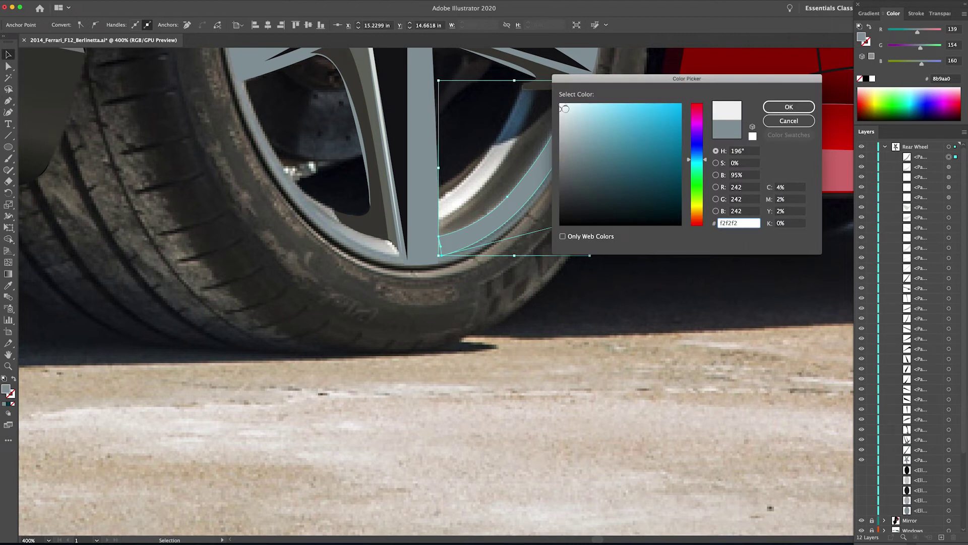
click(789, 106)
key(a)
drag(508, 196, 501, 207)
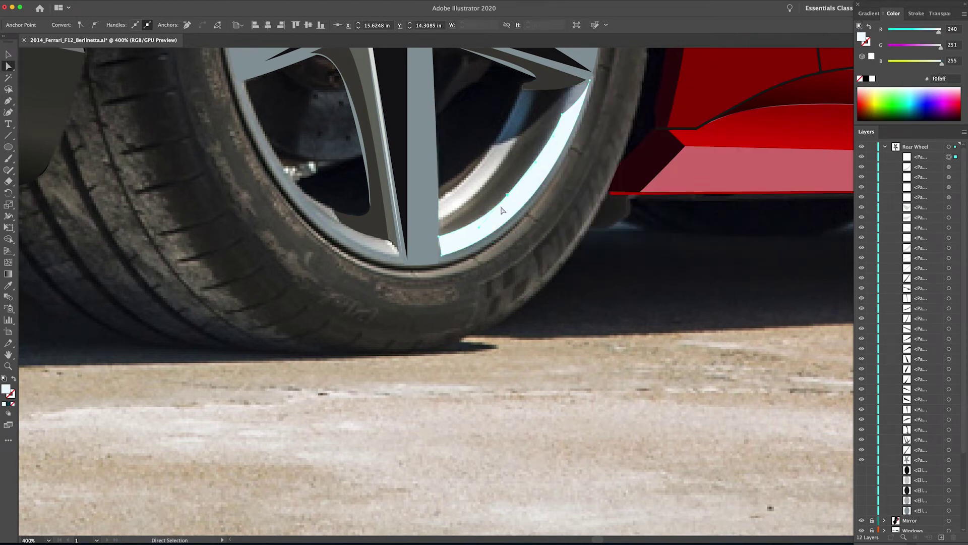
key(ctrl+shift+a)
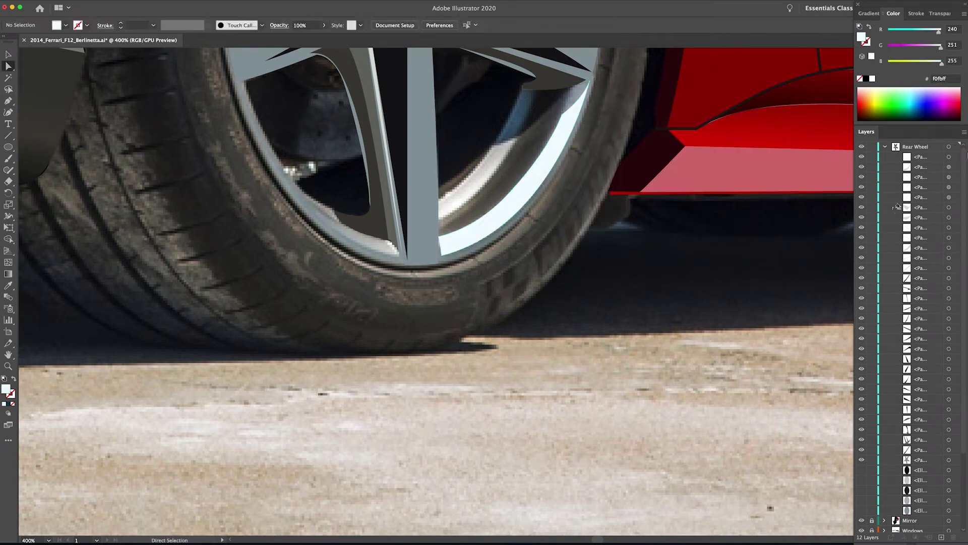
Hide the outer rim highlight and trace the dark barrel band beside it, between the bottom spoke and the right spoke
click(552, 174)
scroll(922, 277, down, 1)
scroll(921, 277, up, 1)
click(861, 157)
key(p)
click(439, 236)
click(440, 223)
drag(507, 164, 507, 162)
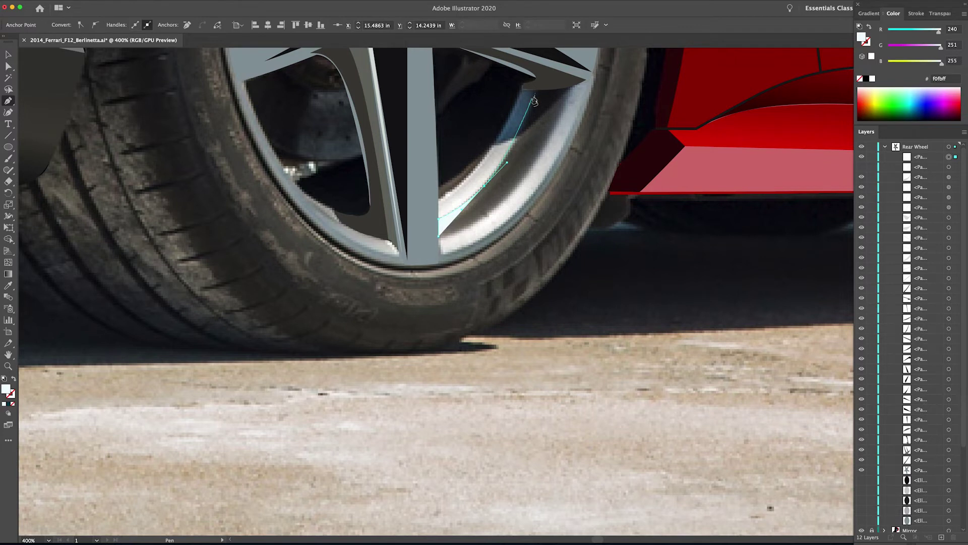
drag(550, 118, 491, 133)
click(476, 173)
drag(514, 168, 525, 163)
click(513, 168)
Fill the barrel band with dark grey 4c4c44 sampled from the existing wheel shading
drag(367, 324, 332, 299)
drag(625, 180, 608, 214)
key(v)
drag(514, 225, 486, 232)
key(i)
click(493, 227)
key(v)
click(455, 242)
Trace the bright inner strip of the barrel between the bottom spoke and the underside of the right spoke as a closed shape
key(p)
click(416, 294)
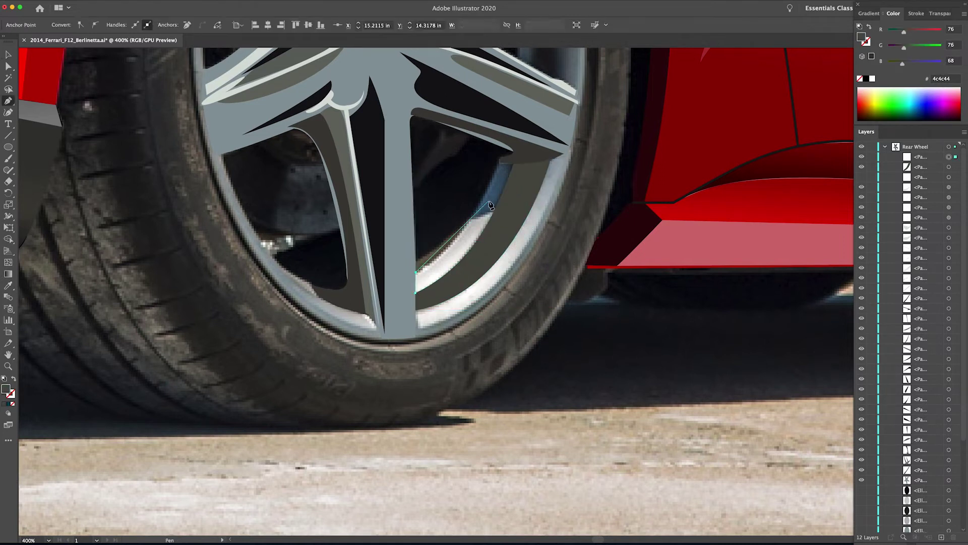
drag(473, 219, 502, 170)
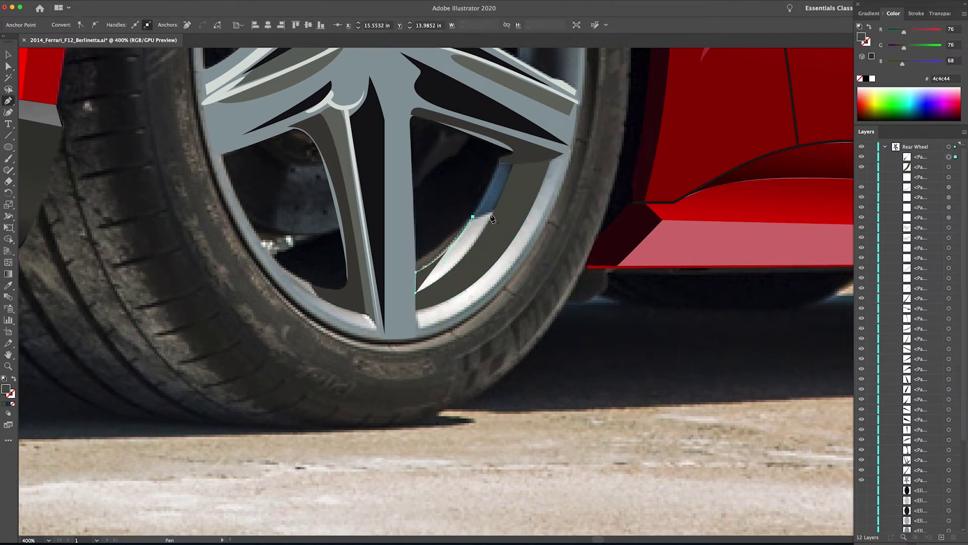
click(473, 218)
click(495, 210)
drag(416, 292, 362, 312)
Show the outer rim highlight again and sample its f0fbff fill onto the inner barrel strip
click(862, 178)
key(i)
click(492, 288)
drag(492, 287, 413, 503)
key(v)
Reshape the outer rim highlight by moving its anchor points and handles along the barrel band and near the right spoke
key(a)
drag(391, 429, 433, 376)
drag(389, 488, 408, 477)
click(336, 485)
drag(394, 424, 389, 467)
click(425, 402)
drag(456, 418, 447, 368)
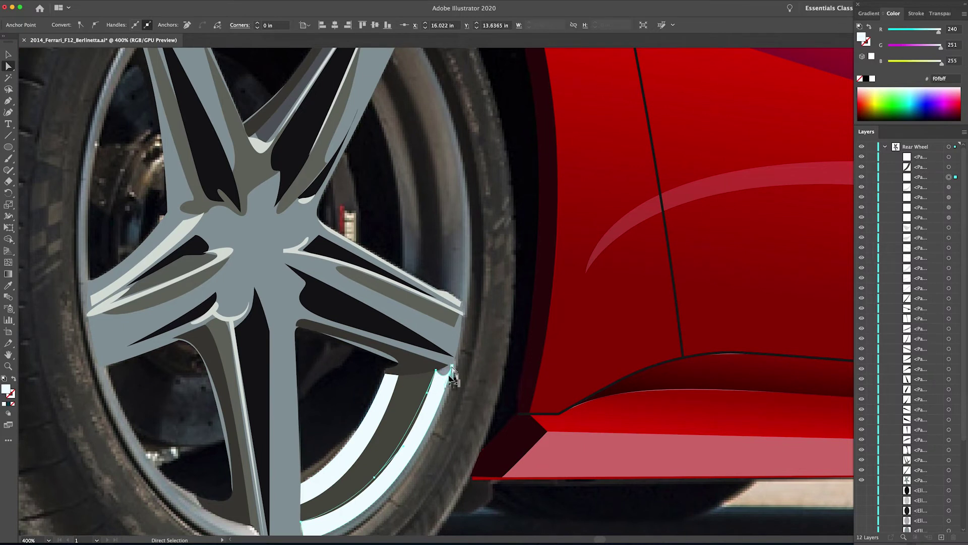
Hide the new barrel shapes and trace the shaded barrel area below the right spoke's lower arm as a closed shape
drag(398, 517, 415, 472)
drag(861, 156, 861, 177)
key(p)
click(469, 320)
drag(369, 386, 313, 400)
click(370, 386)
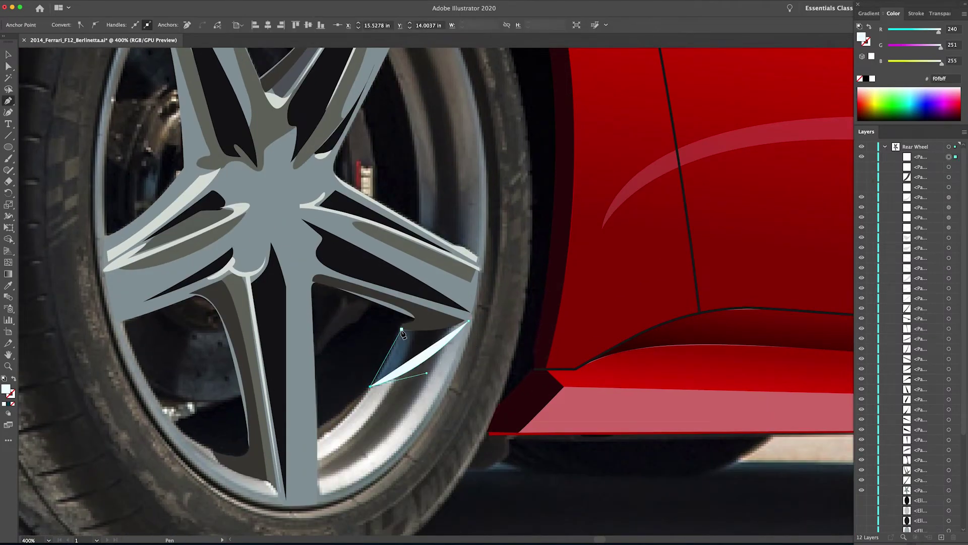
drag(416, 306, 415, 291)
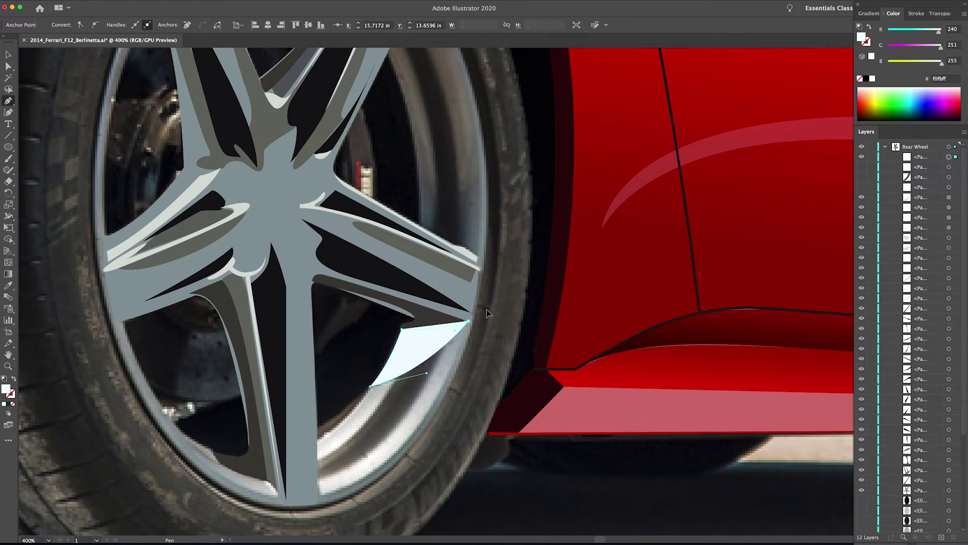
drag(506, 307, 507, 308)
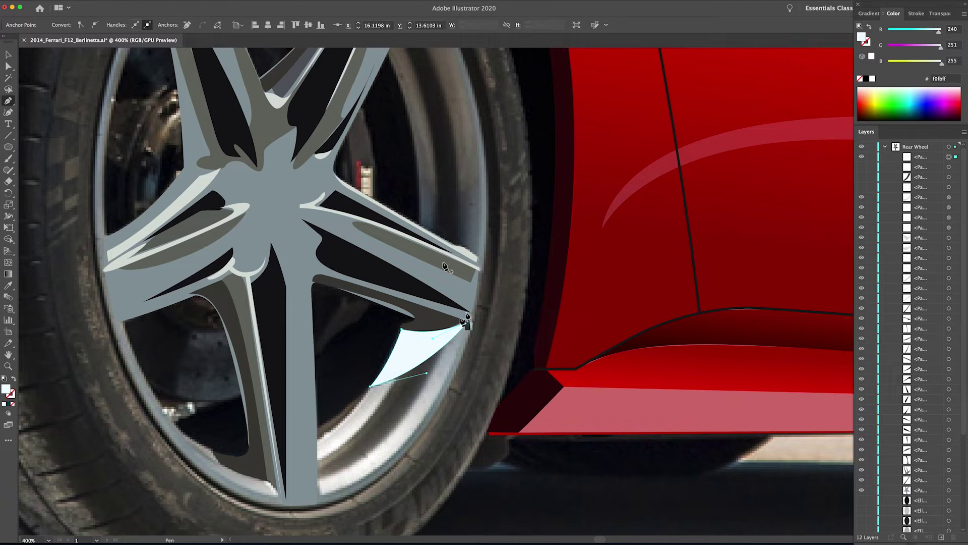
Fill the shaded barrel area below the right spoke with dark teal 1b3b44
click(9, 55)
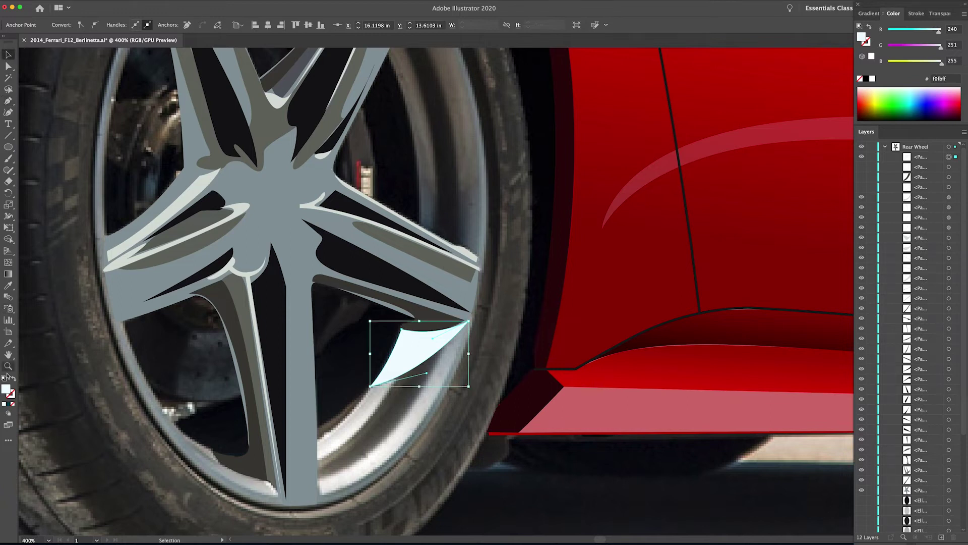
double_click(7, 389)
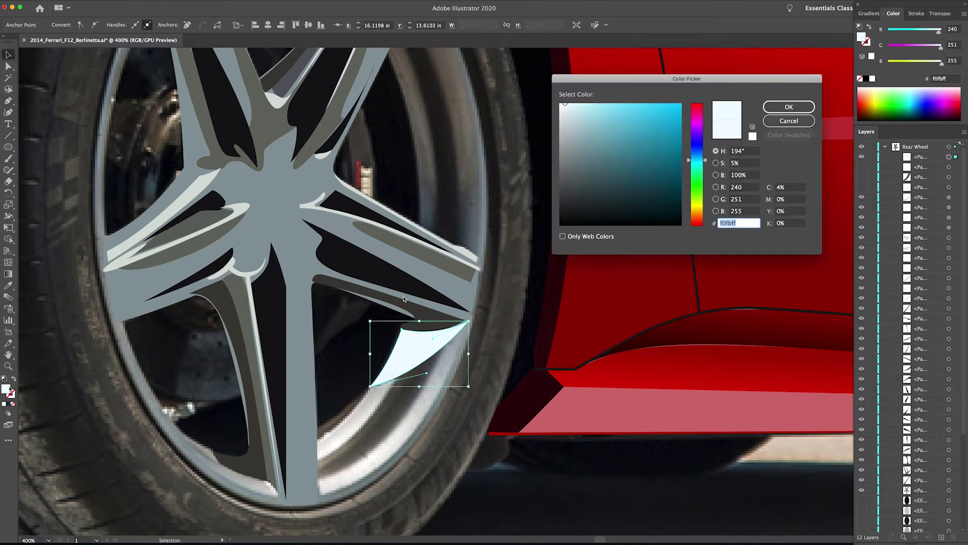
click(618, 203)
click(788, 107)
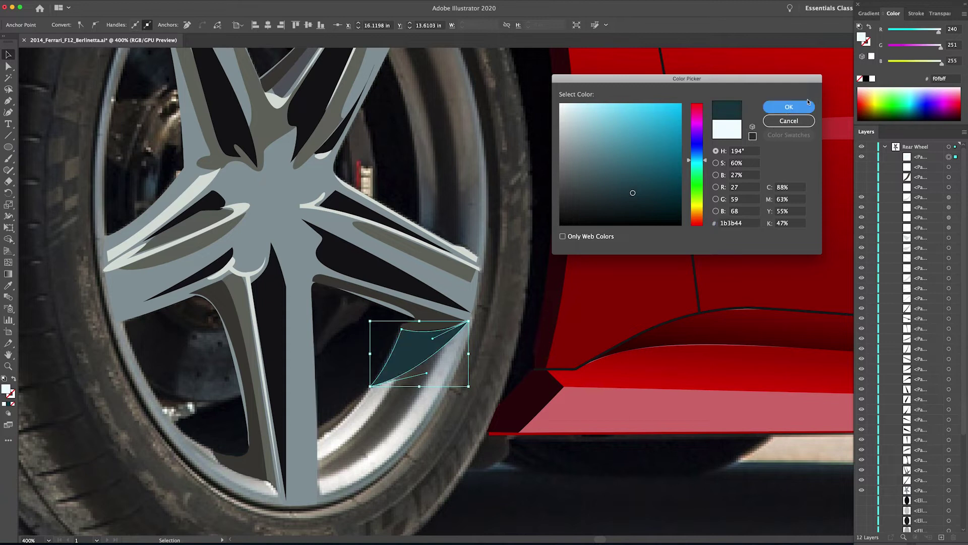
Set the dark teal barrel shape's blending mode to Multiply and show the hidden barrel shapes beneath it again
click(939, 13)
click(797, 58)
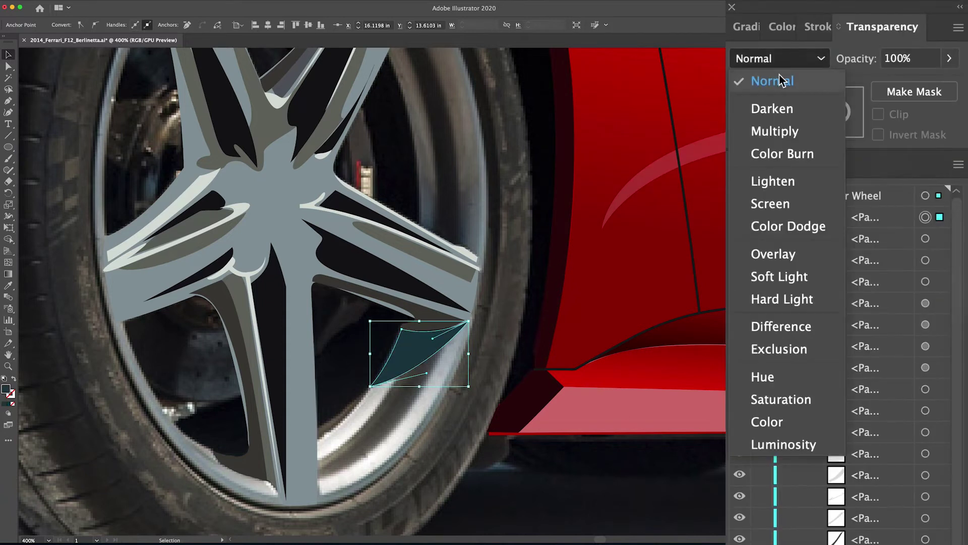
click(789, 130)
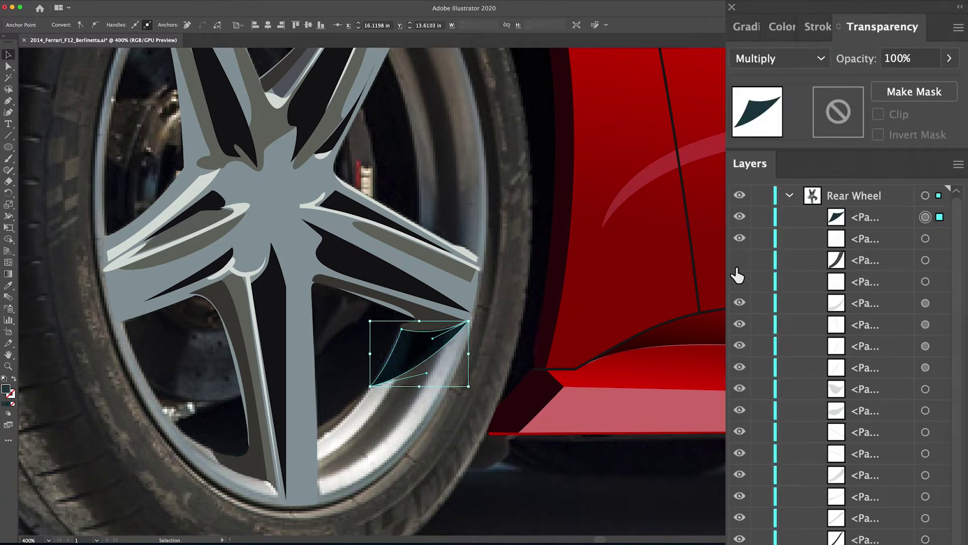
drag(738, 241, 739, 283)
click(519, 359)
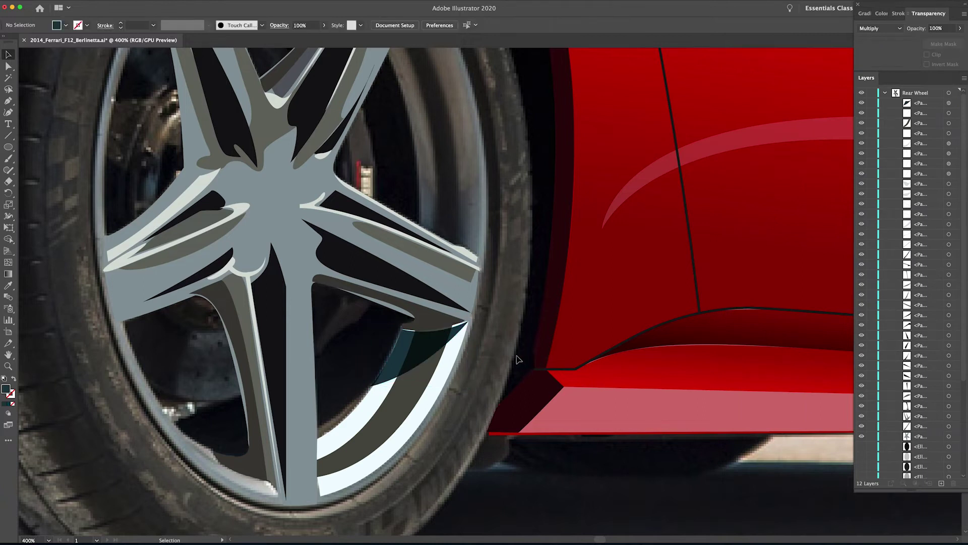
Reshape the teal barrel shadow by adjusting its corner anchors and handles so its upper edge meets the right spoke
key(a)
scroll(426, 347, up, 3)
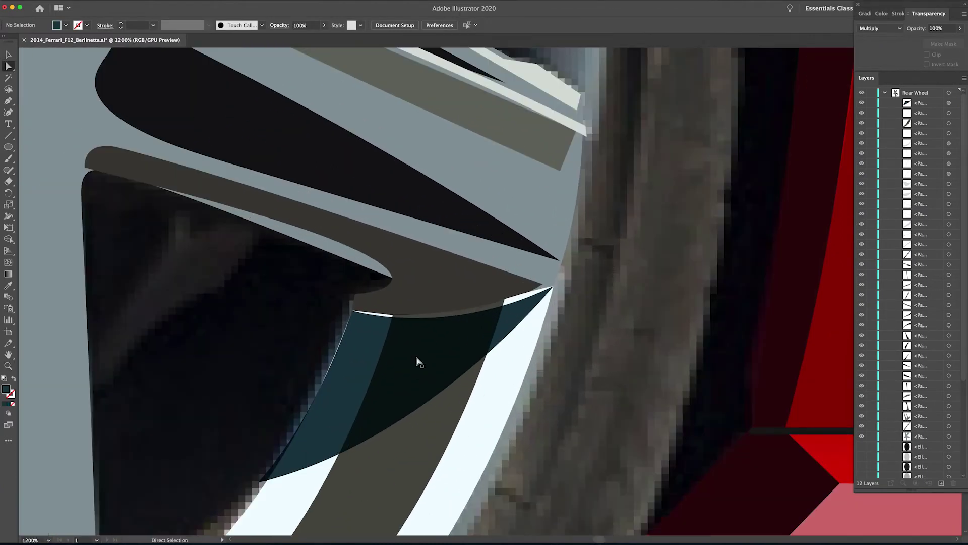
click(417, 359)
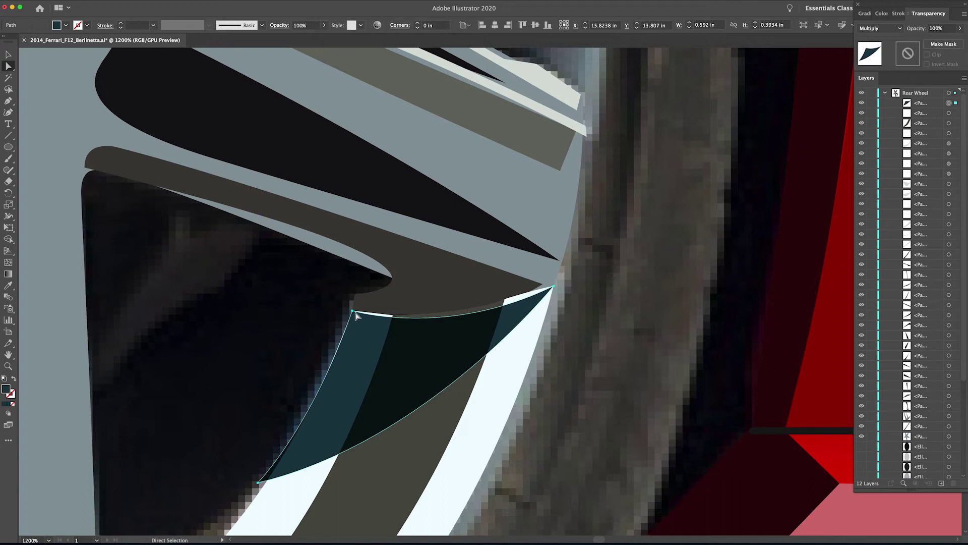
click(352, 312)
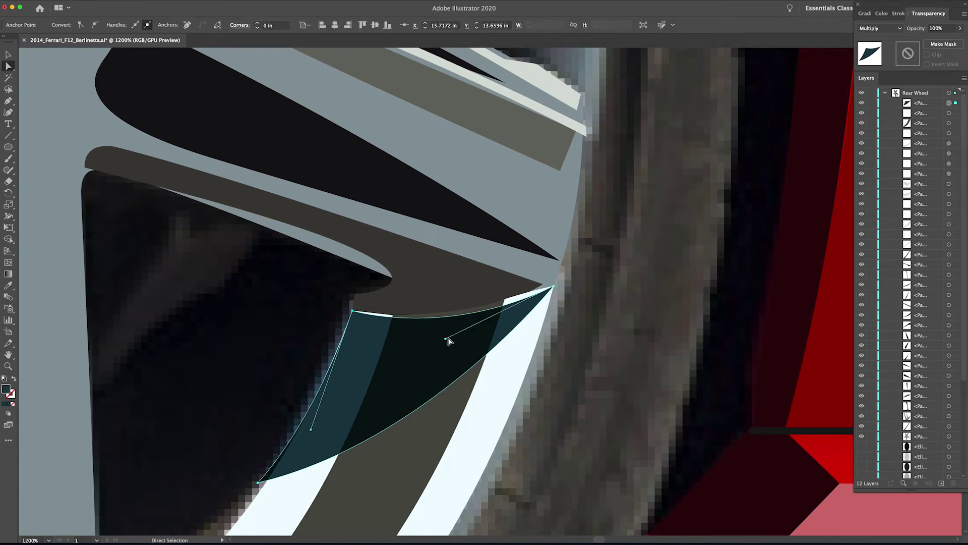
drag(446, 340, 452, 321)
click(553, 287)
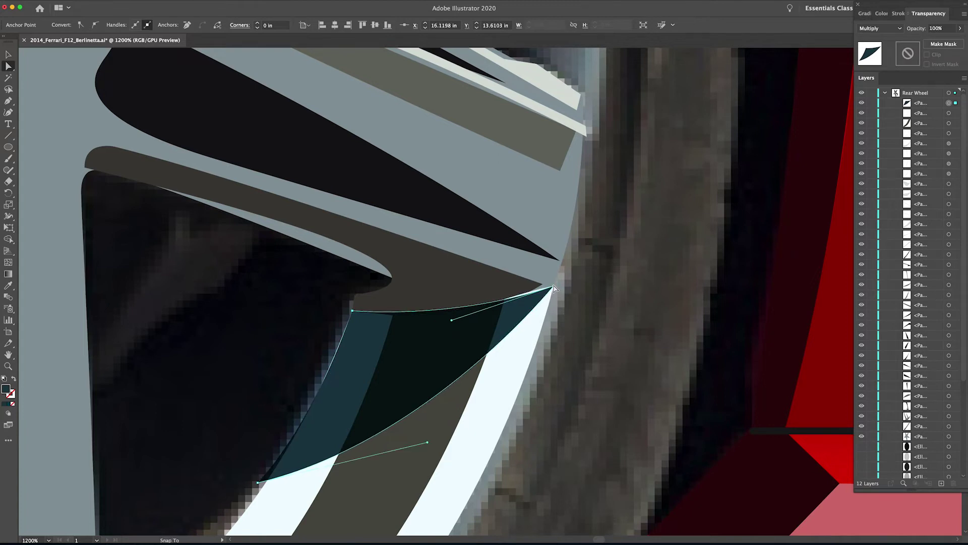
drag(453, 322, 415, 327)
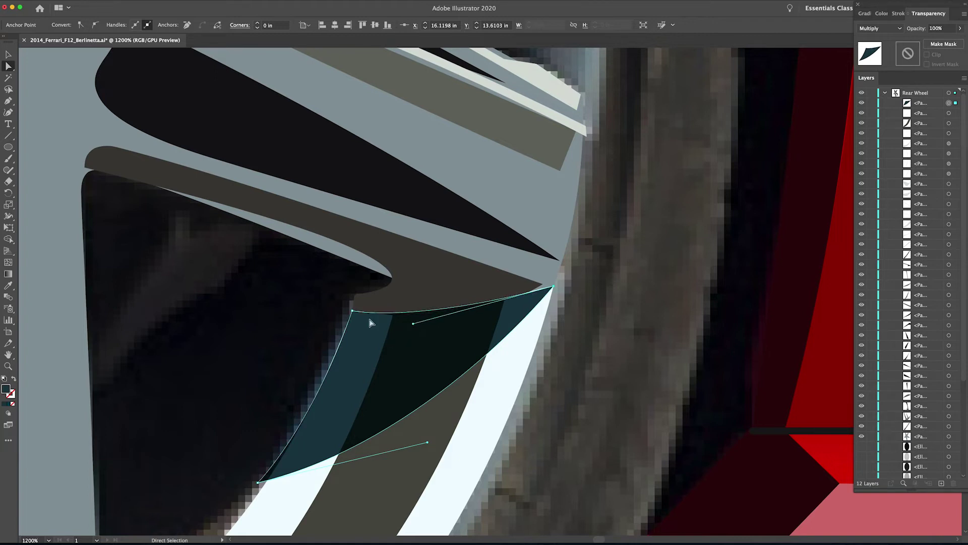
drag(352, 311, 354, 305)
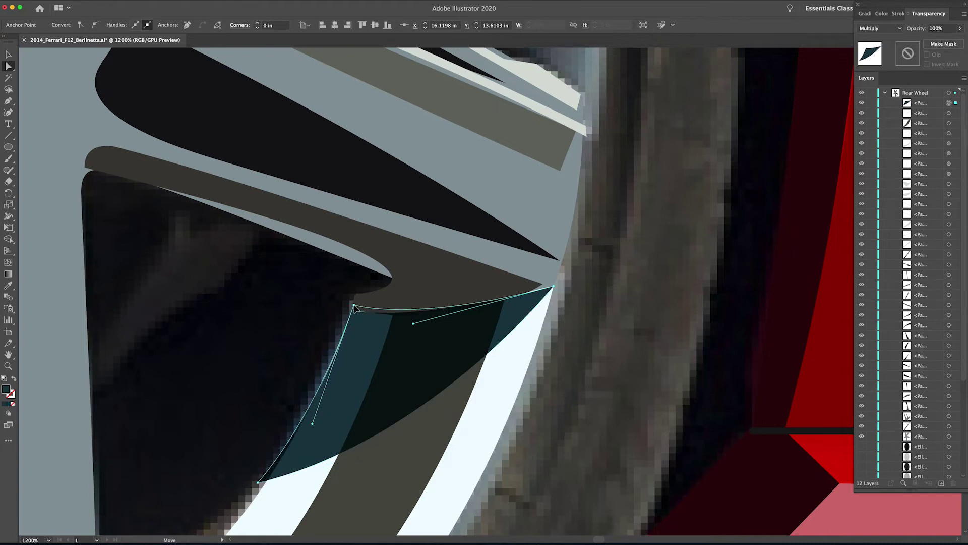
drag(554, 286, 555, 283)
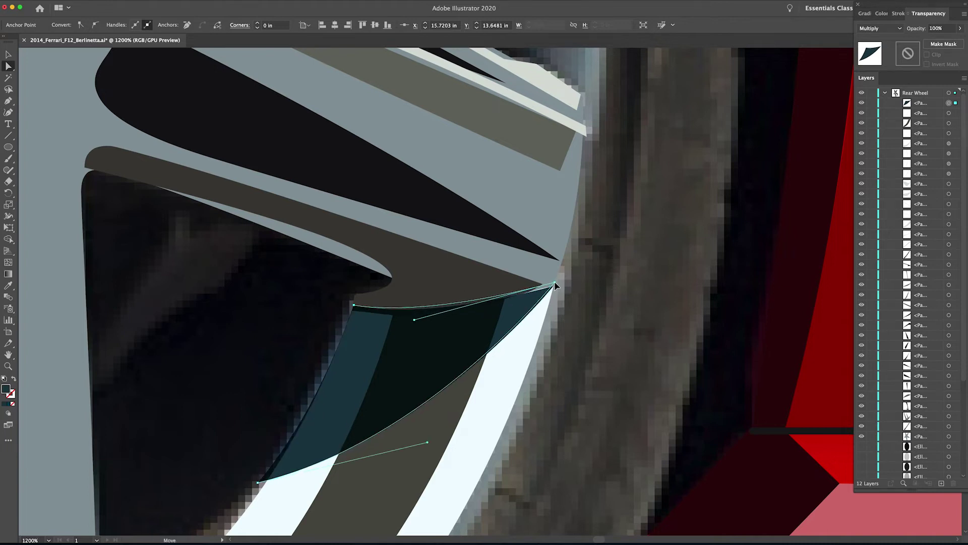
drag(427, 443, 449, 445)
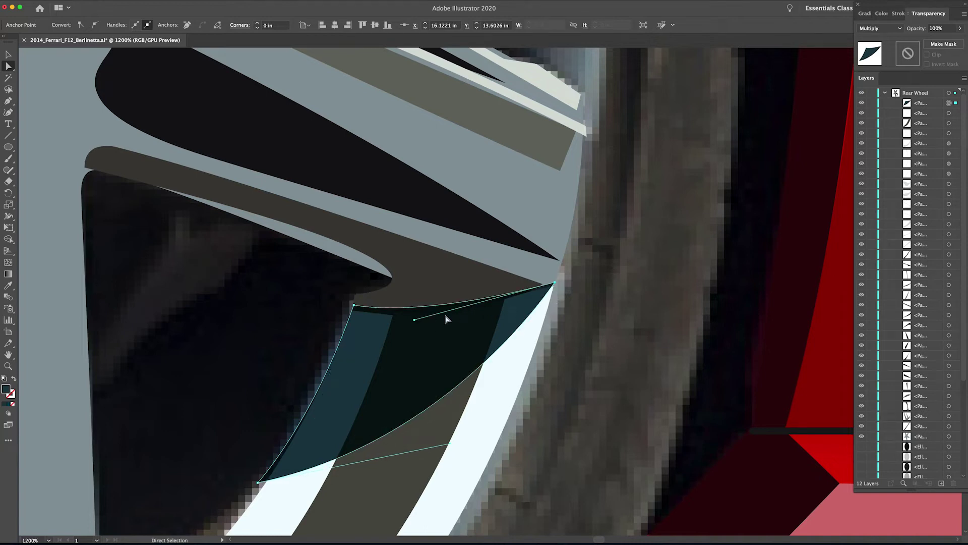
drag(415, 320, 416, 324)
click(584, 342)
Trace the barrel area between the upper-right spoke and the right spoke as a closed shape and sample its fill
drag(618, 255, 605, 395)
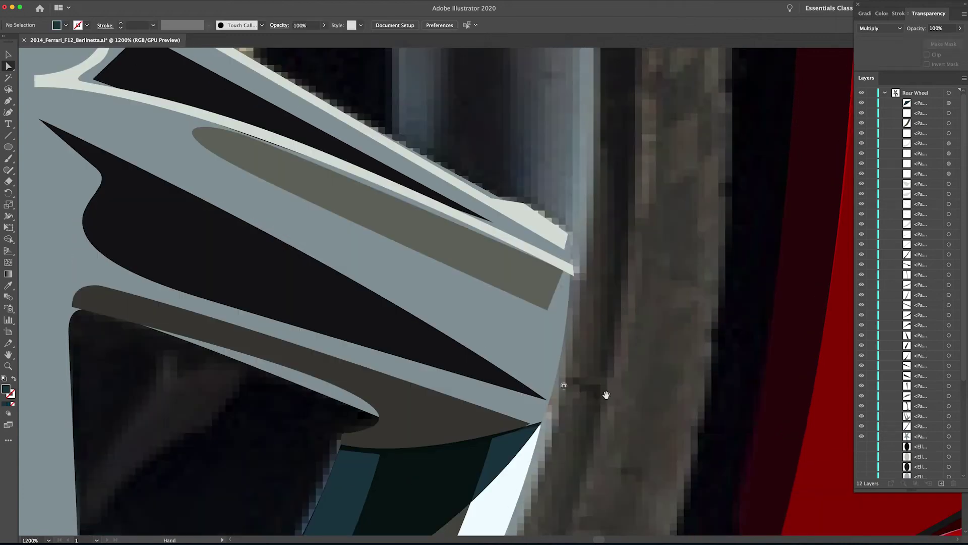
key(super+minus)
key(super+minus)
key(super+minus)
key(super+minus)
key(super+minus)
drag(550, 181, 509, 246)
click(477, 245)
key(p)
click(416, 207)
click(438, 154)
click(475, 232)
click(484, 271)
click(485, 341)
click(482, 359)
click(483, 360)
click(14, 378)
click(438, 335)
drag(415, 205, 390, 162)
key(i)
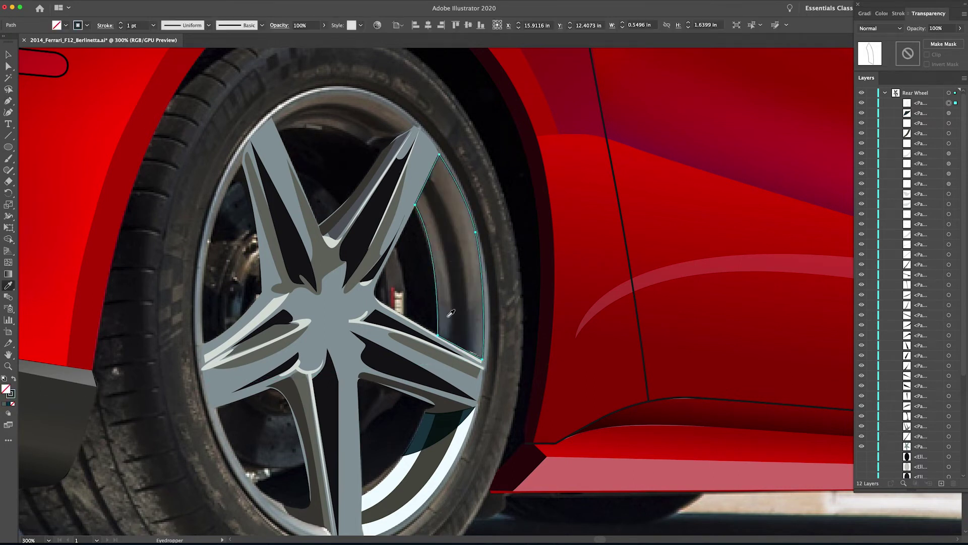
Hide the new barrel shape, trace the darker band inside that area as a closed shape and sample a dark fill
click(861, 103)
key(p)
click(467, 351)
click(429, 173)
click(423, 190)
drag(449, 342, 448, 382)
click(467, 351)
key(i)
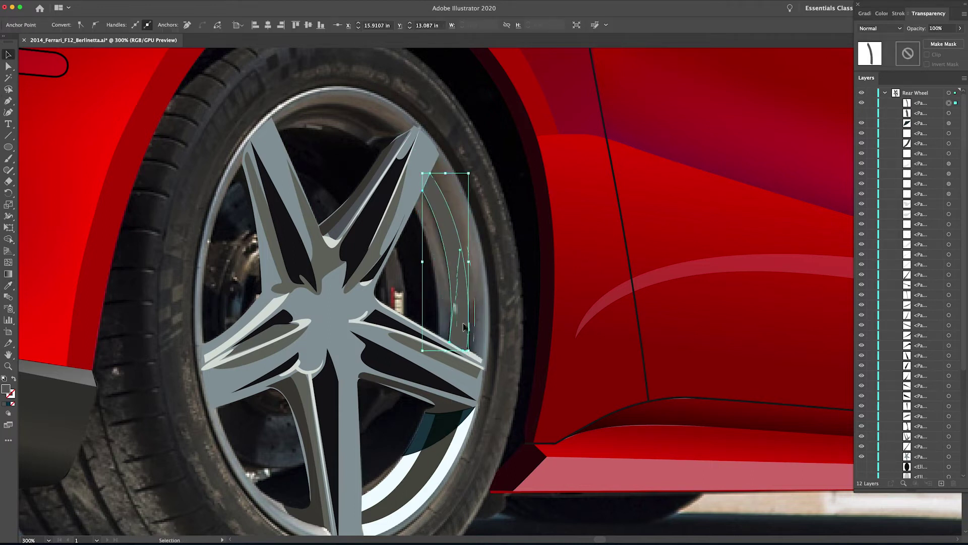
click(426, 332)
Deselect the dark band and show the larger barrel shape behind it again
key(v)
key(Right)
key(Right)
key(Right)
key(Right)
key(Left)
key(Left)
key(Left)
key(Left)
key(super+shift+a)
drag(451, 244, 469, 304)
click(862, 113)
Trace the barrel area at the top of the wheel between the two upper spokes as a closed shape
key(z)
mouse_move(385, 214)
mouse_down()
mouse_move(480, 255)
mouse_move(482, 244)
mouse_up()
key(p)
click(526, 229)
click(511, 239)
click(480, 248)
click(384, 220)
drag(452, 195, 463, 198)
click(526, 229)
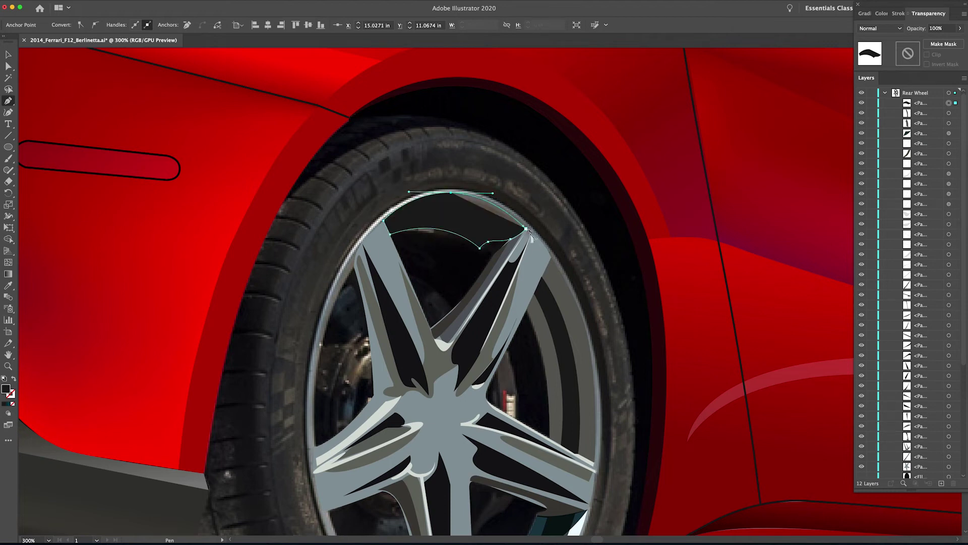
Sample a brown fill from the photo onto the top barrel shape and hide it
key(shift+x)
key(i)
click(495, 211)
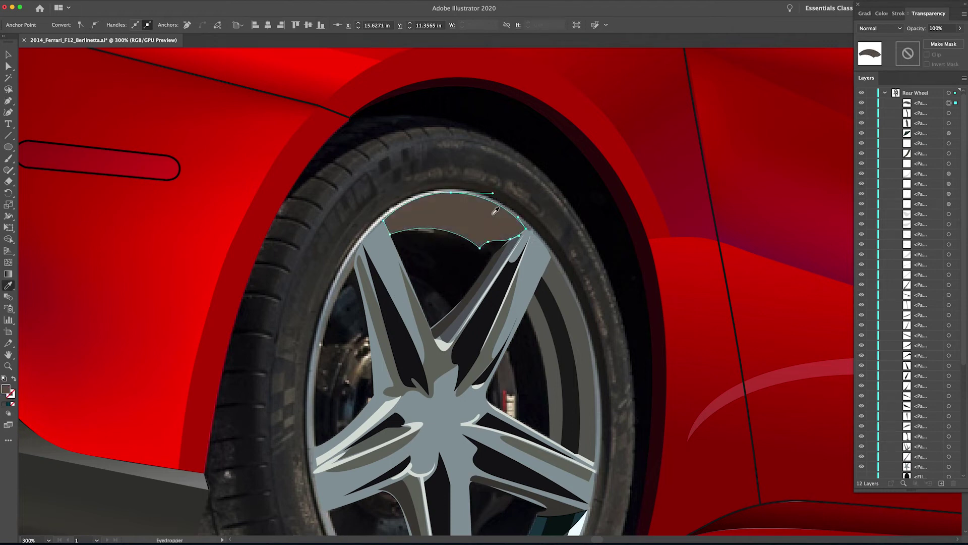
click(862, 103)
key(p)
click(511, 234)
drag(487, 233, 389, 235)
click(408, 218)
key(shift+x)
key(super+z)
key(super+z)
key(super+z)
key(super+z)
key(super+z)
Trace the curved inner area of the top barrel between the upper spokes as a closed shape for colour sampling
drag(502, 237, 369, 248)
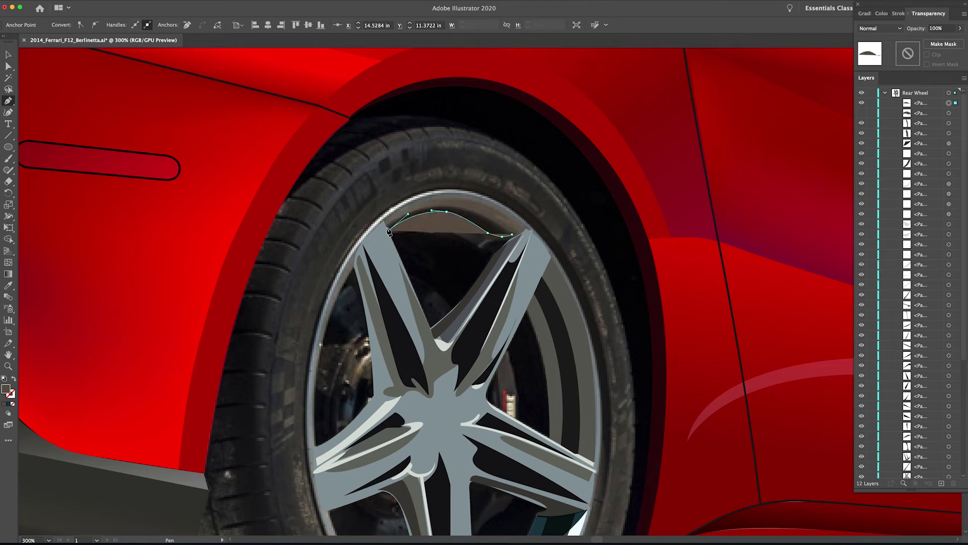
drag(444, 205, 478, 205)
click(512, 234)
key(i)
Trace the thin arc along the top barrel's inner edge as a closed shape and sample its fill from the photo
key(p)
click(478, 245)
click(486, 239)
mouse_move(442, 216)
mouse_down()
mouse_move(417, 213)
mouse_move(374, 244)
mouse_up()
click(14, 378)
click(388, 232)
click(393, 232)
drag(432, 220, 453, 221)
click(461, 236)
click(471, 240)
click(478, 245)
key(i)
click(473, 236)
Fit the whole car in view, show the Shadow layer and hide the background photo
key(super+0)
scroll(881, 438, down, 10)
click(862, 463)
click(862, 473)
key(v)
click(762, 461)
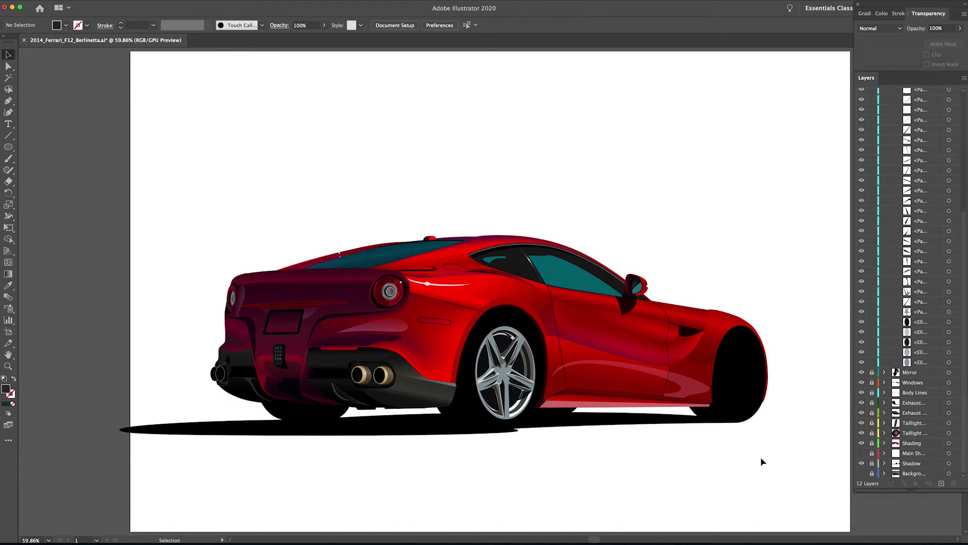
Try to recolour several spoke shading shapes together with a single new fill
scroll(519, 370, up, 5)
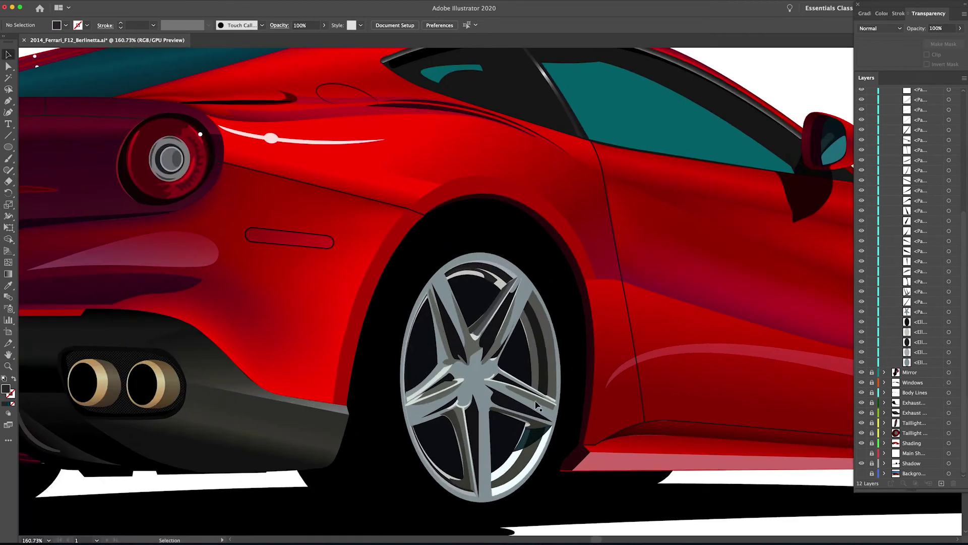
shift+click(497, 376)
shift+click(459, 386)
shift+click(461, 417)
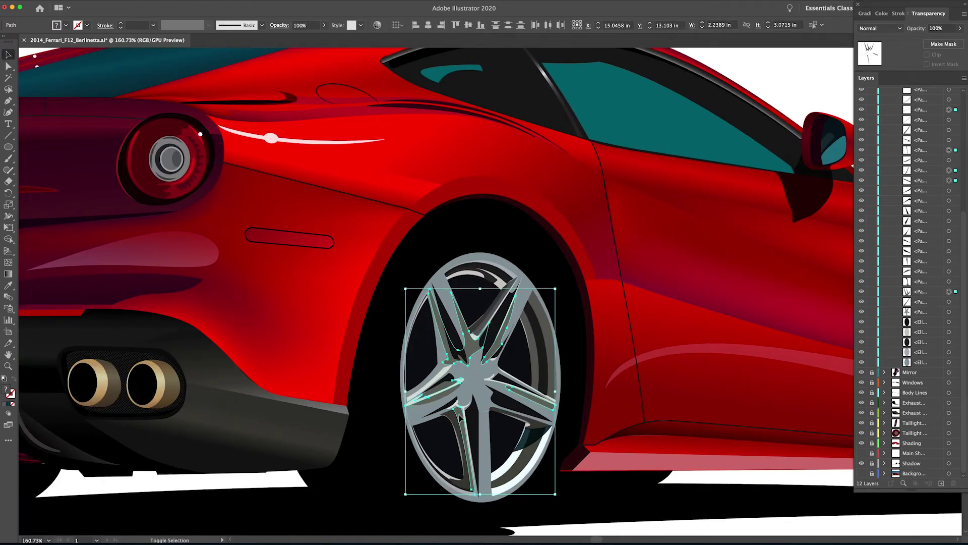
double_click(5, 389)
drag(563, 205, 567, 172)
click(794, 108)
click(519, 234)
key(super+z)
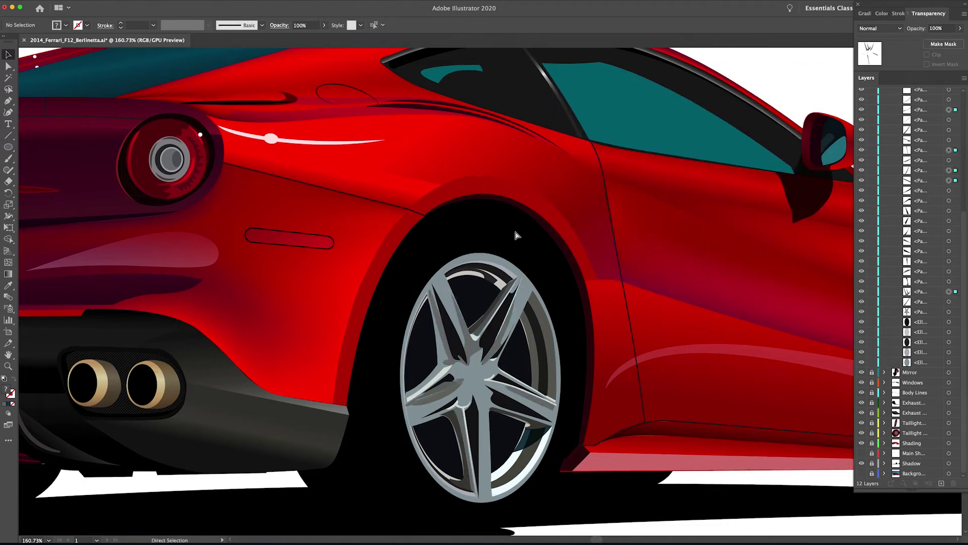
click(519, 239)
Select the lighter shading shapes across the rear wheel's spokes together and sample the spokes' base grey onto them
click(473, 349)
shift+click(444, 389)
scroll(443, 393, down, 1)
shift+click(460, 395)
shift+click(520, 373)
shift+click(496, 327)
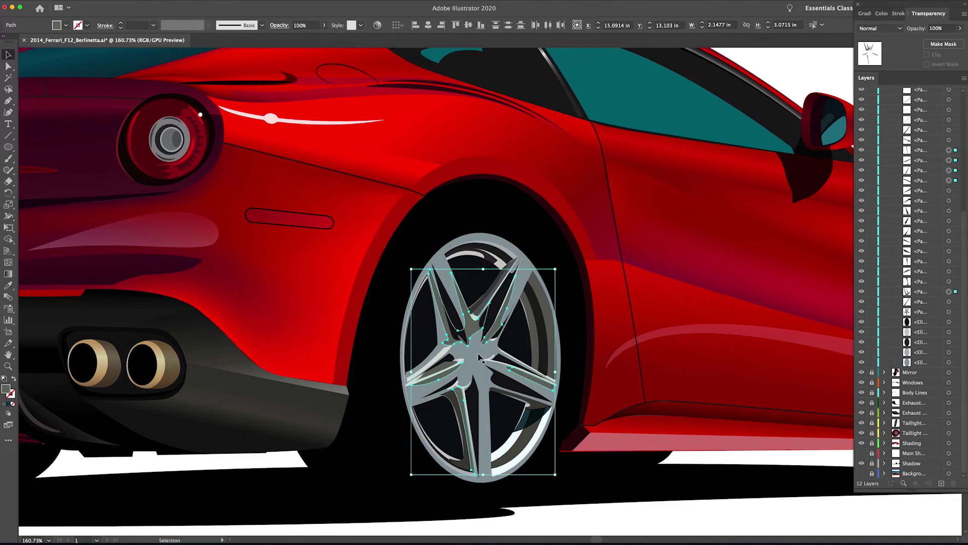
key(i)
Try a 697477 grey fill on the selected spoke shading shapes
double_click(6, 389)
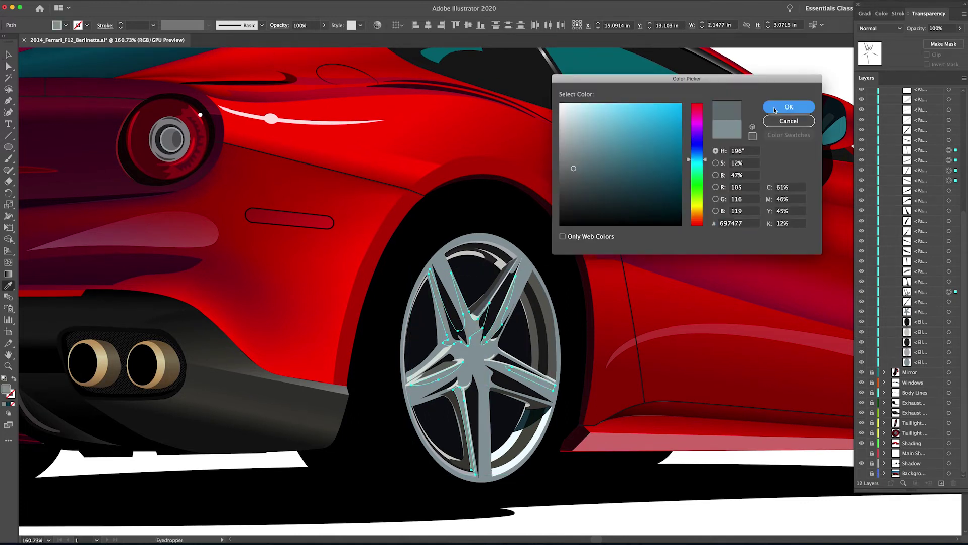
click(793, 104)
key(v)
key(ctrl+shift+a)
key(ctrl+z)
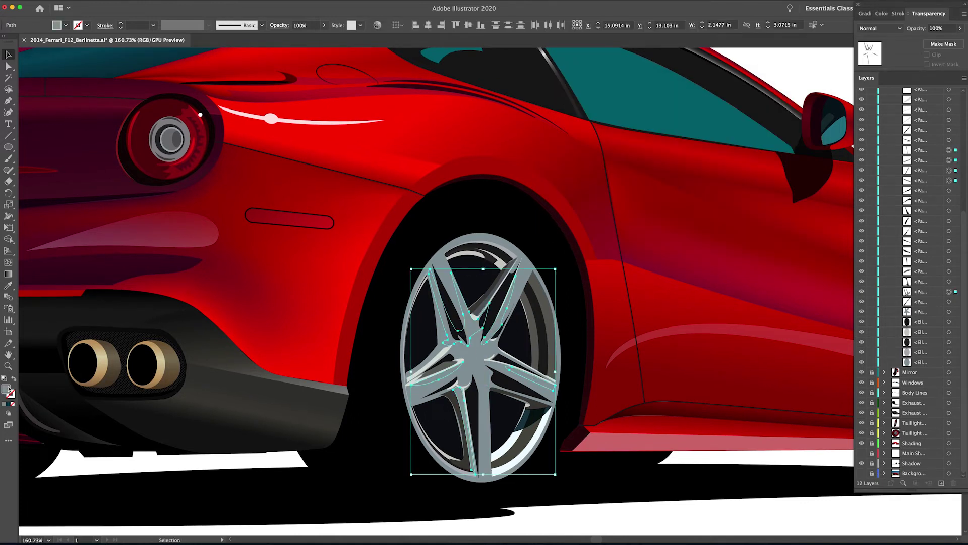
Fill the selected lighter spoke shading shapes with a darker blue-grey and clear the selection
double_click(6, 389)
click(576, 170)
click(783, 107)
click(493, 225)
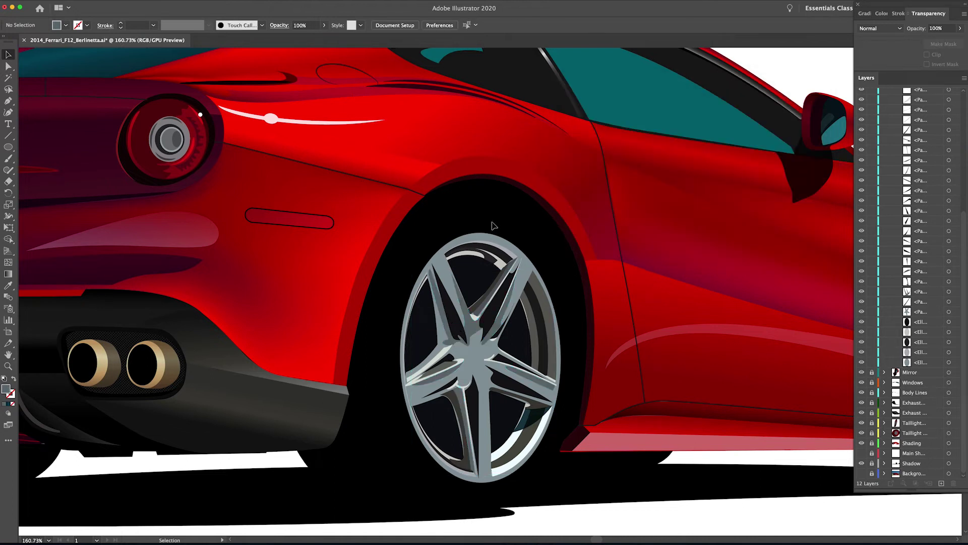
Select the darker shading shapes along the spoke sides together and fill them with dark grey 353d3f
shift+click(441, 378)
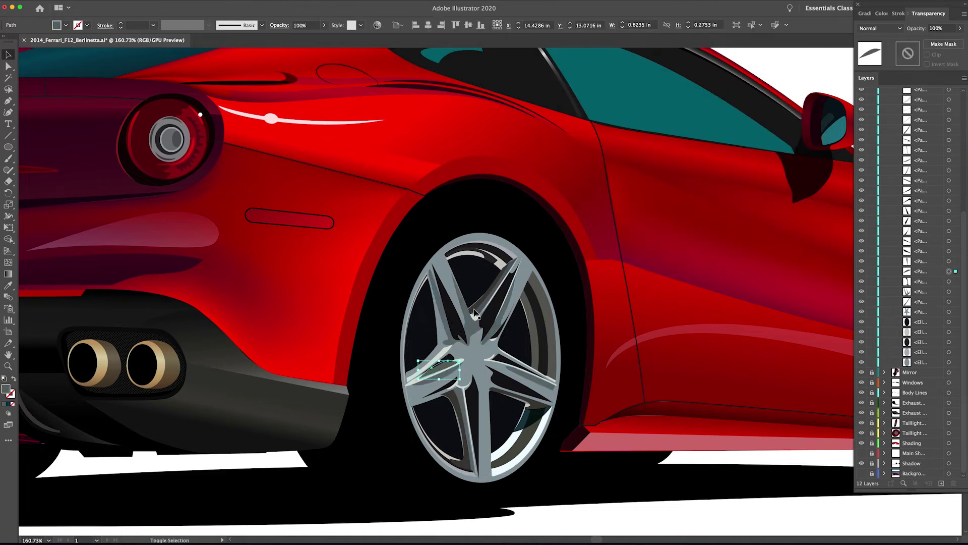
shift+click(485, 293)
shift+click(456, 424)
shift+click(542, 411)
key(i)
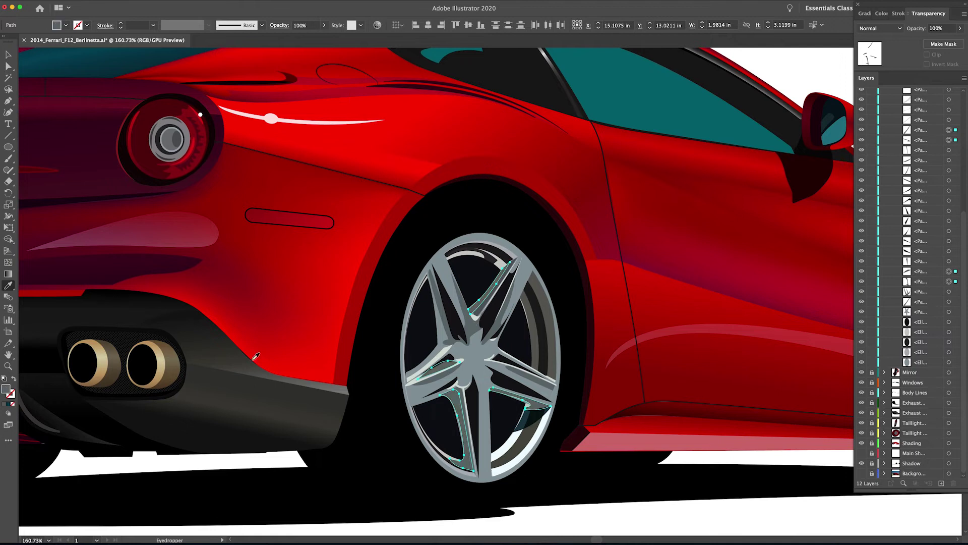
double_click(6, 389)
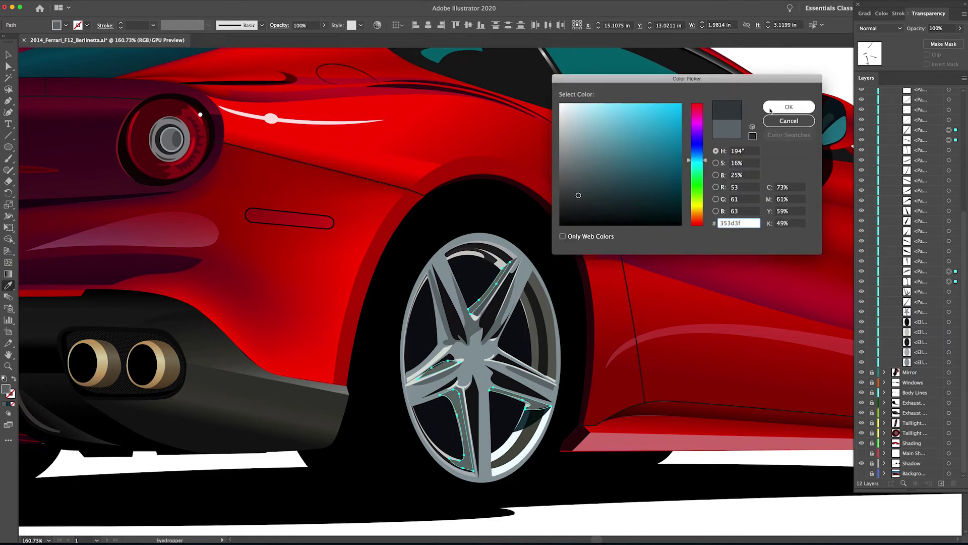
click(789, 107)
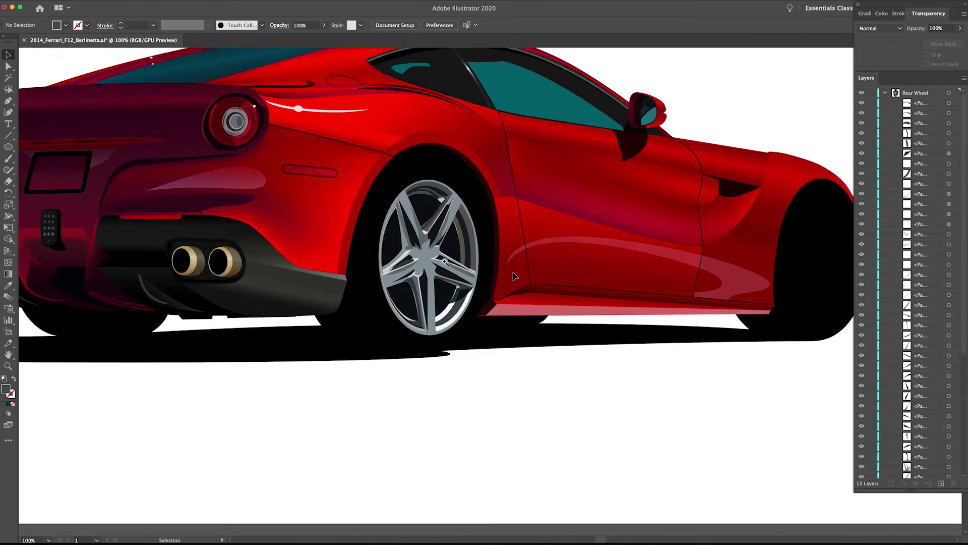
Hide all the traced paths in the Rear Wheel layer
mouse_move(452, 254)
mouse_down()
mouse_move(469, 274)
mouse_move(444, 278)
mouse_move(540, 346)
mouse_up()
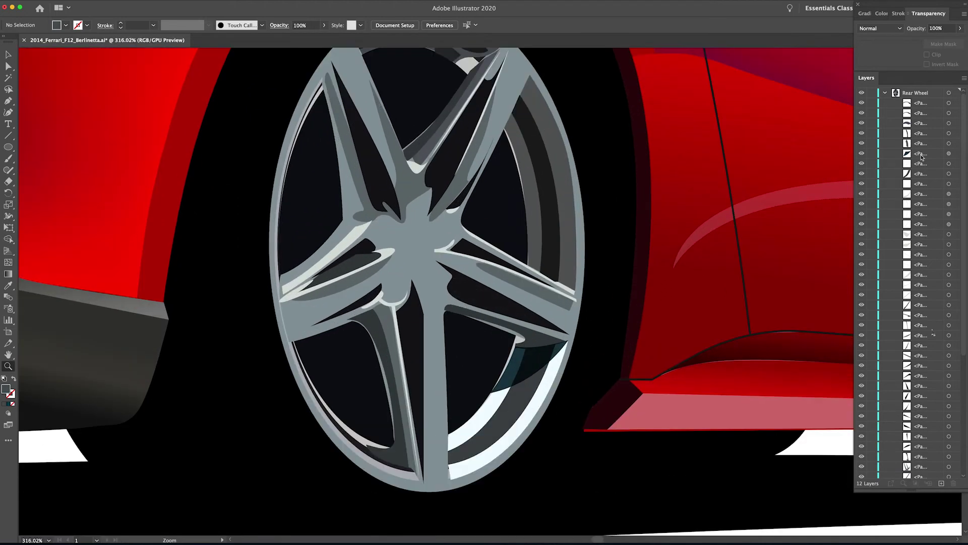
scroll(947, 216, down, 10)
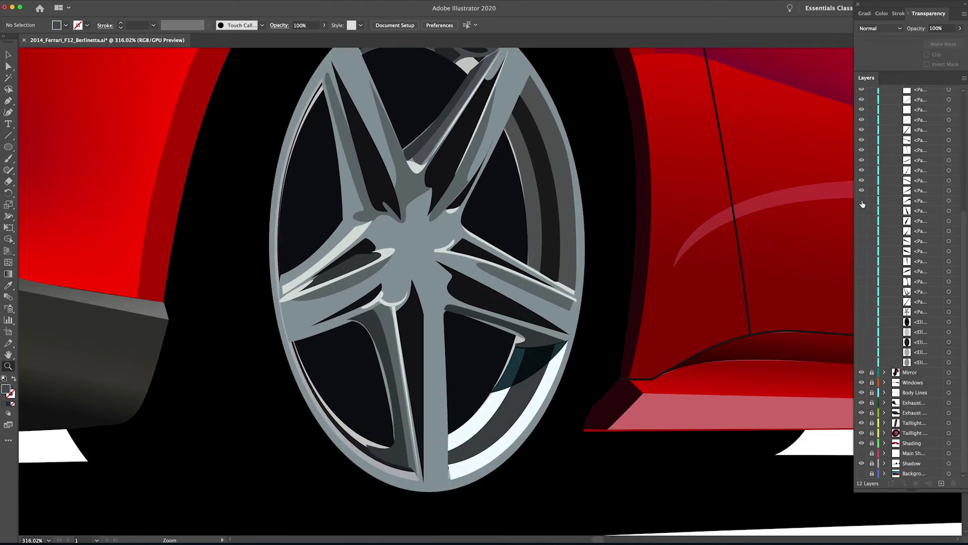
scroll(863, 204, up, 10)
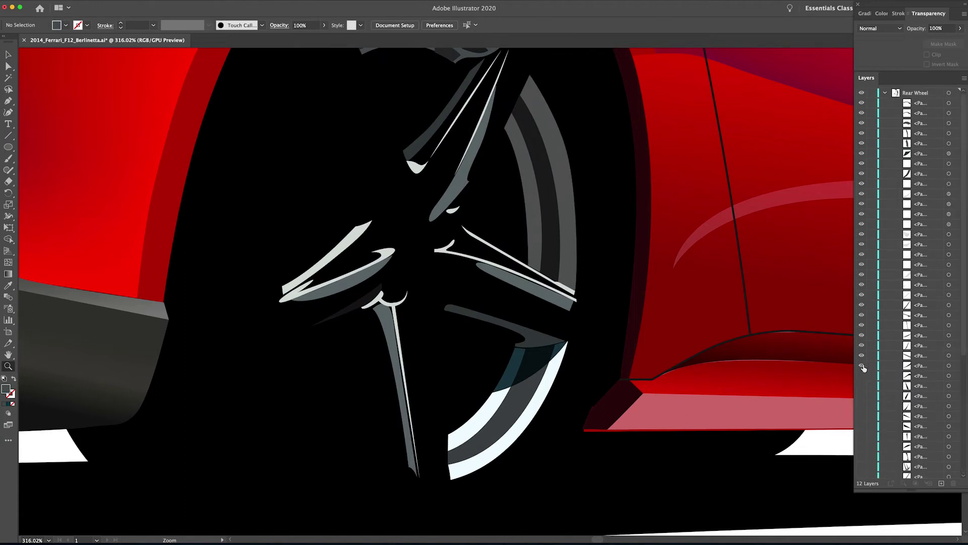
click(862, 111)
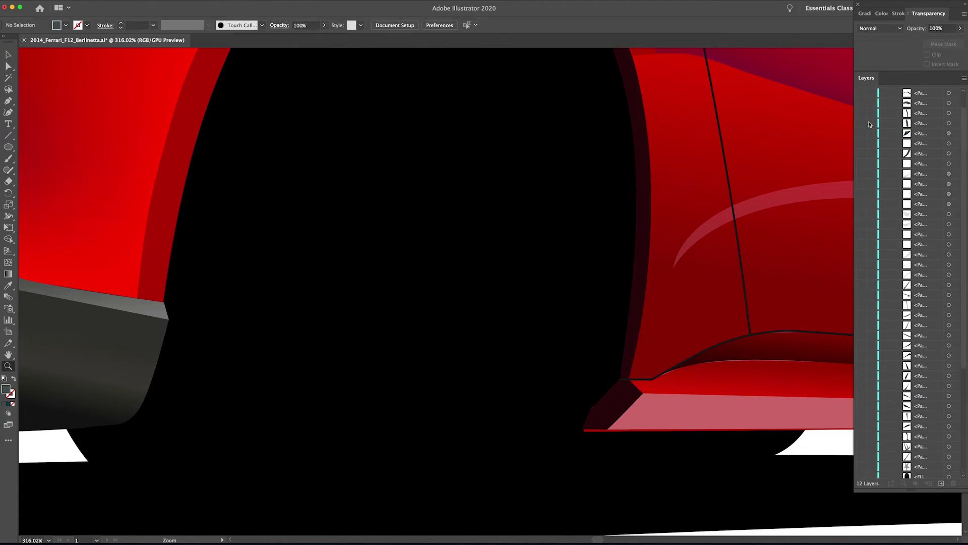
Hide the Shadow layer and show the background photo, framing the wheel's hub and lug nuts
scroll(948, 353, down, 10)
click(862, 463)
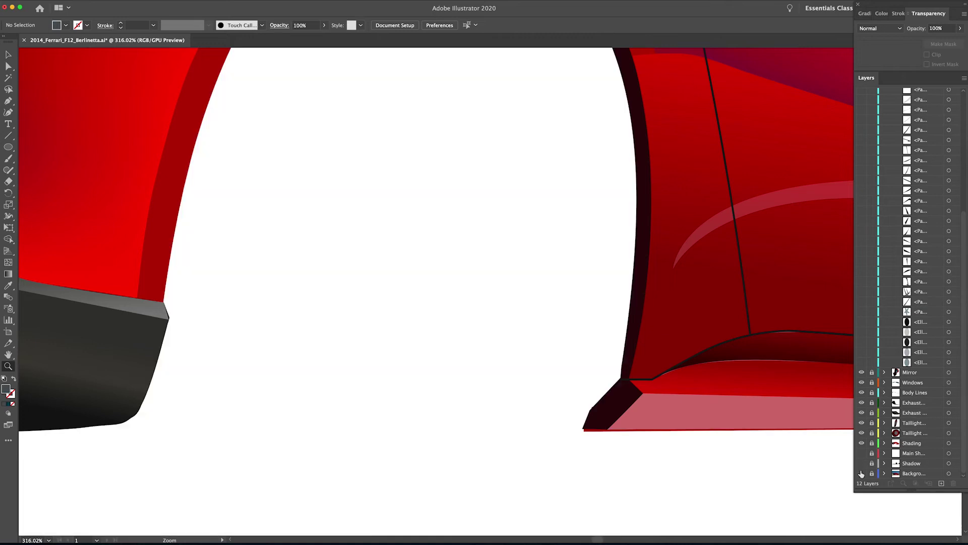
click(861, 473)
drag(405, 240, 325, 305)
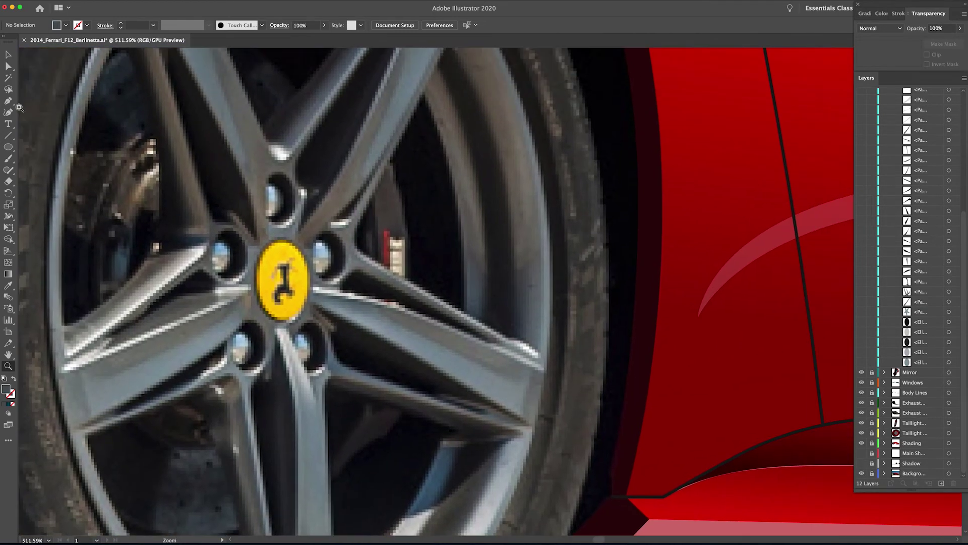
Draw an ellipse about 0.17 by 0.24 in over the top lug hole and fill it with near-black sampled from the photo
drag(272, 200, 294, 221)
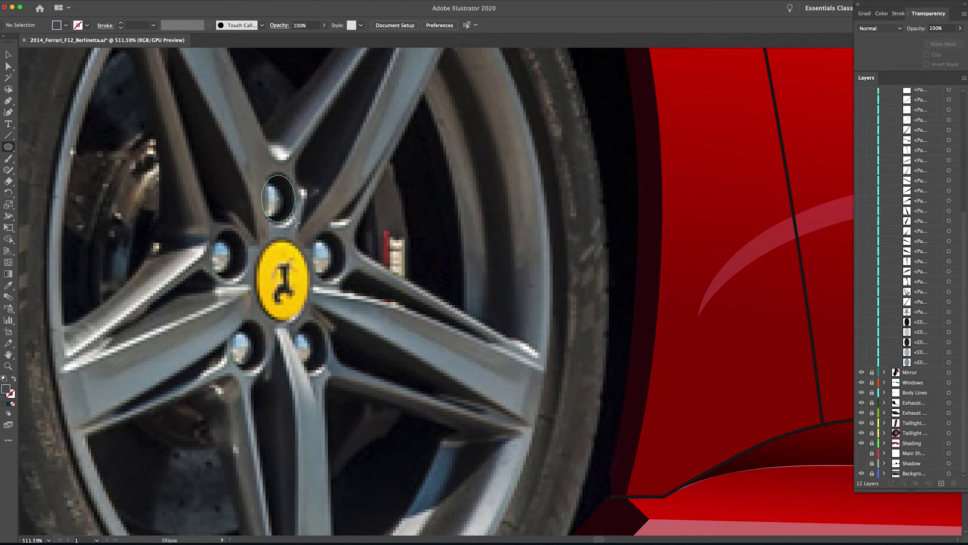
drag(293, 219, 295, 223)
drag(295, 224, 296, 224)
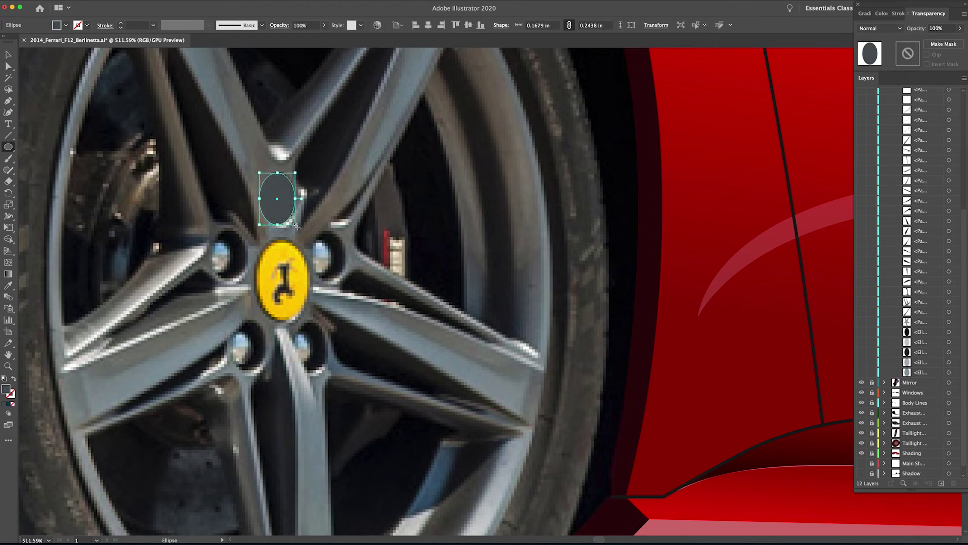
key(i)
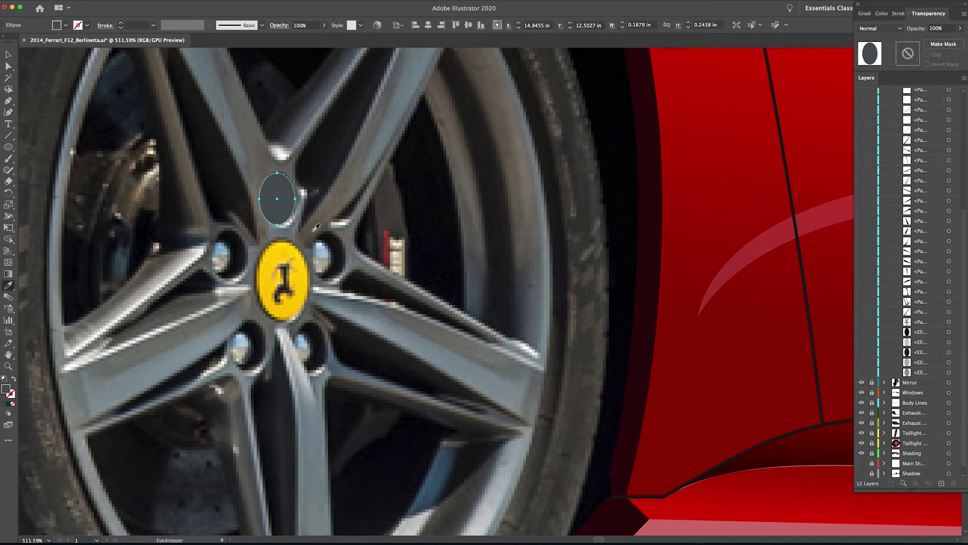
click(341, 245)
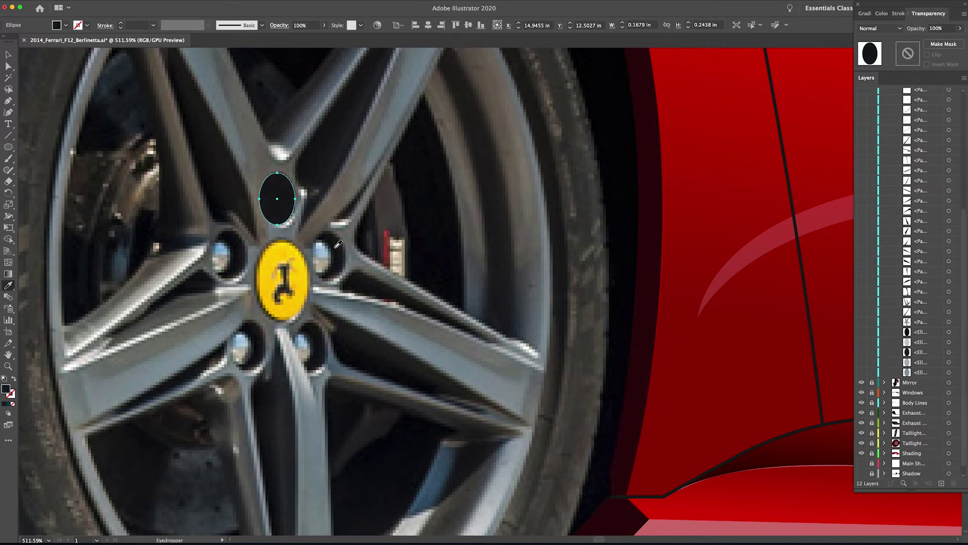
Draw near-black ellipses about 0.16 by 0.24 in over the other four lug holes around the hub
click(9, 147)
drag(318, 236, 346, 281)
drag(303, 329, 325, 369)
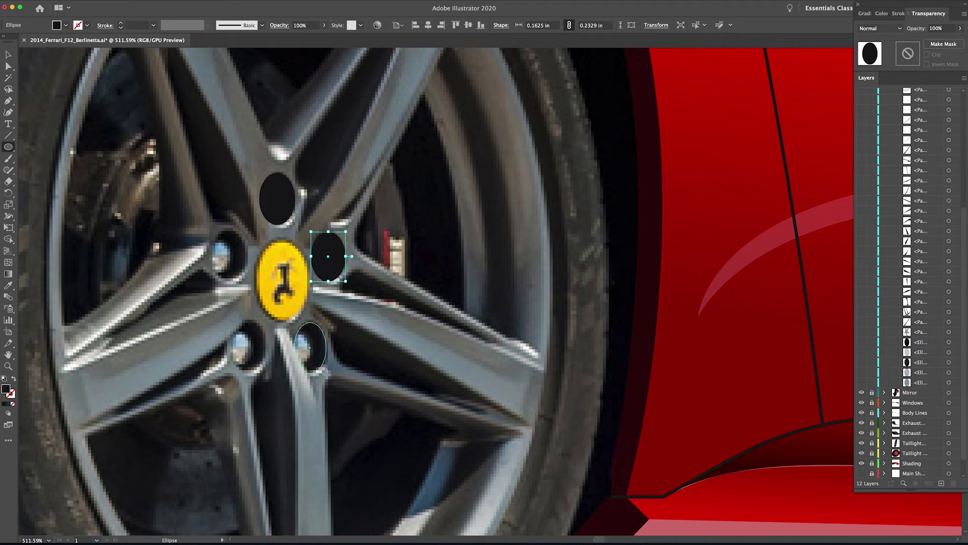
drag(326, 373, 327, 374)
drag(236, 333, 266, 368)
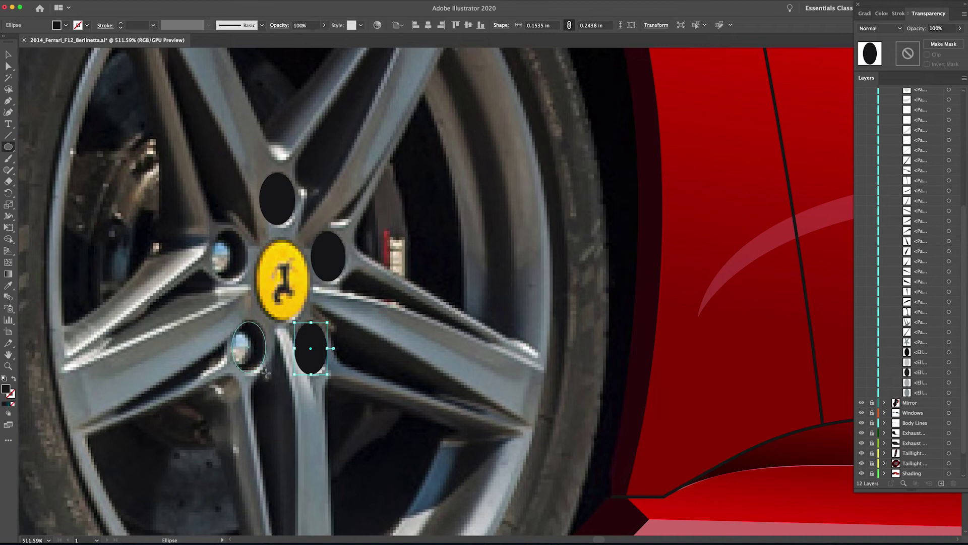
drag(266, 372, 267, 372)
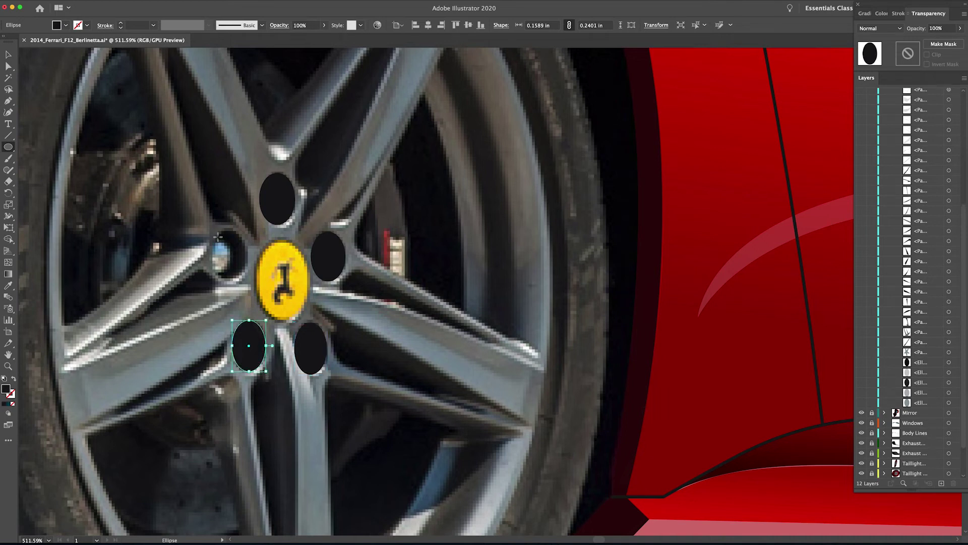
drag(248, 282, 249, 281)
Hide the five lug hole ellipses and draw an ellipse about 0.11 by 0.16 in over the lower-left lug nut
scroll(911, 346, up, 10)
drag(861, 143, 861, 103)
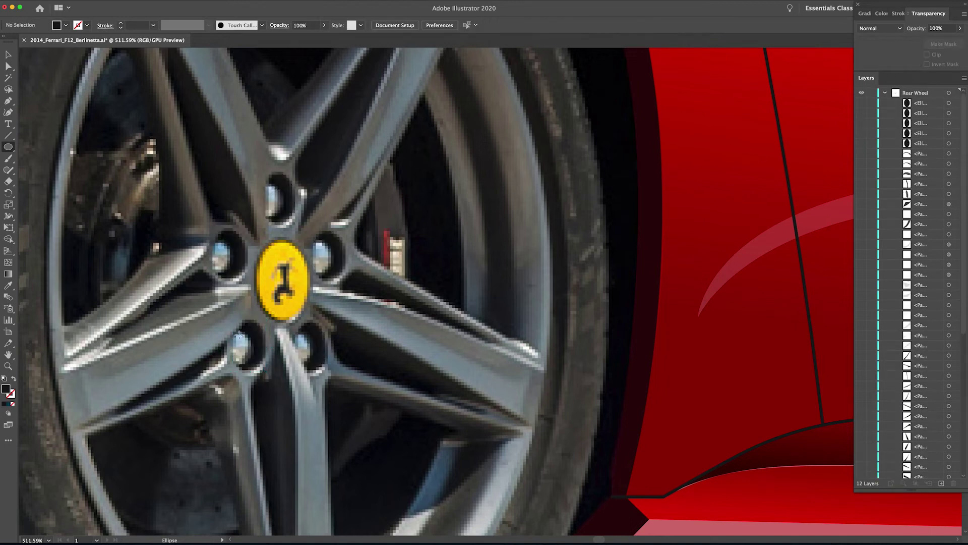
drag(254, 363, 254, 364)
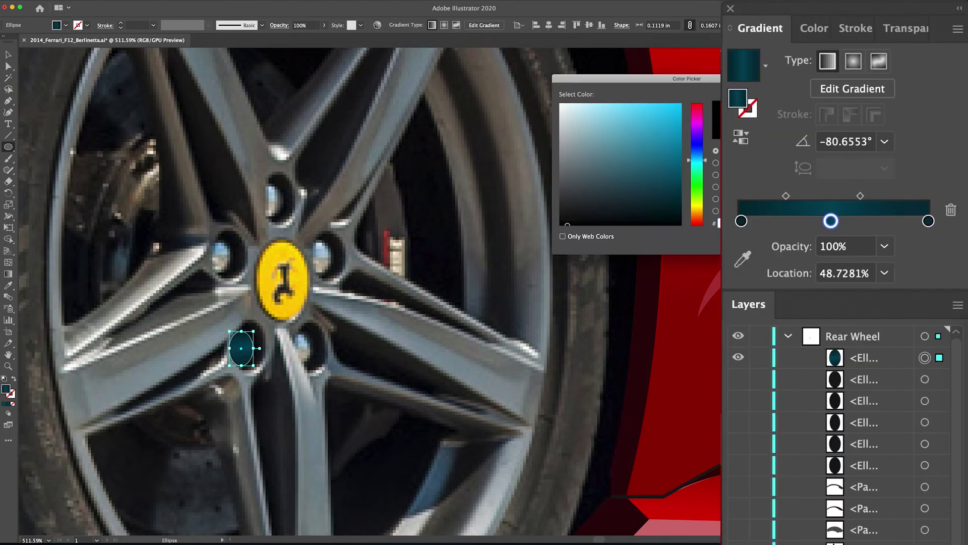
Reduce the lug nut's gradient to two stops, with the second at about 83%, and run it diagonally across the ellipse
key(Return)
drag(741, 222, 748, 257)
drag(831, 222, 857, 223)
drag(928, 224, 726, 231)
key(g)
drag(251, 339, 231, 358)
drag(737, 196, 897, 200)
drag(857, 196, 860, 242)
Recolour the lug nut's gradient stops to run from near-white grey to dark grey
double_click(737, 197)
key(Escape)
double_click(737, 99)
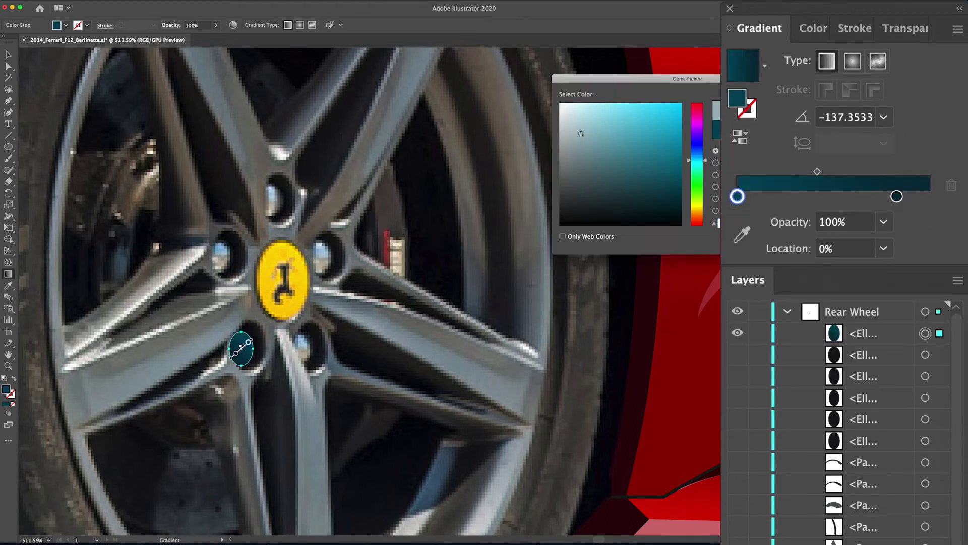
key(Return)
double_click(896, 197)
double_click(737, 99)
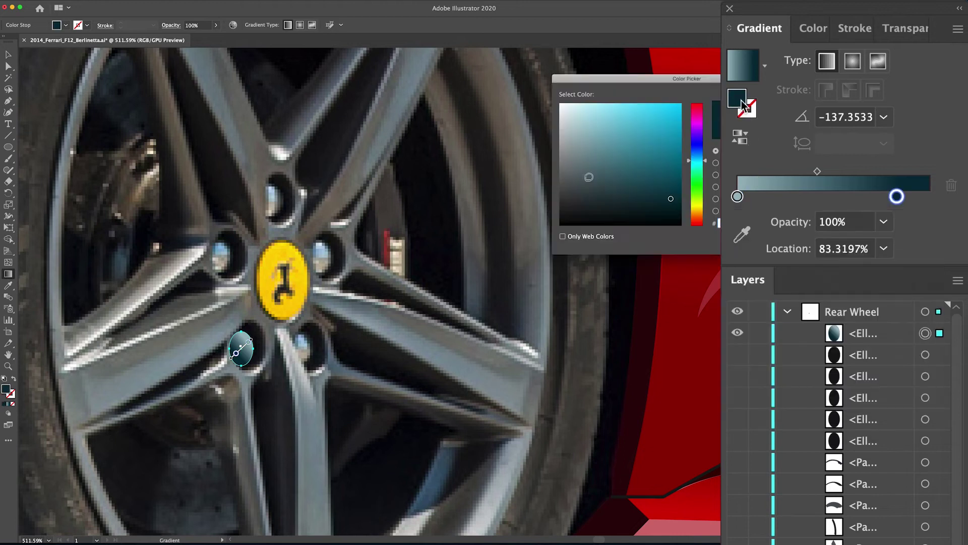
key(Return)
click(737, 196)
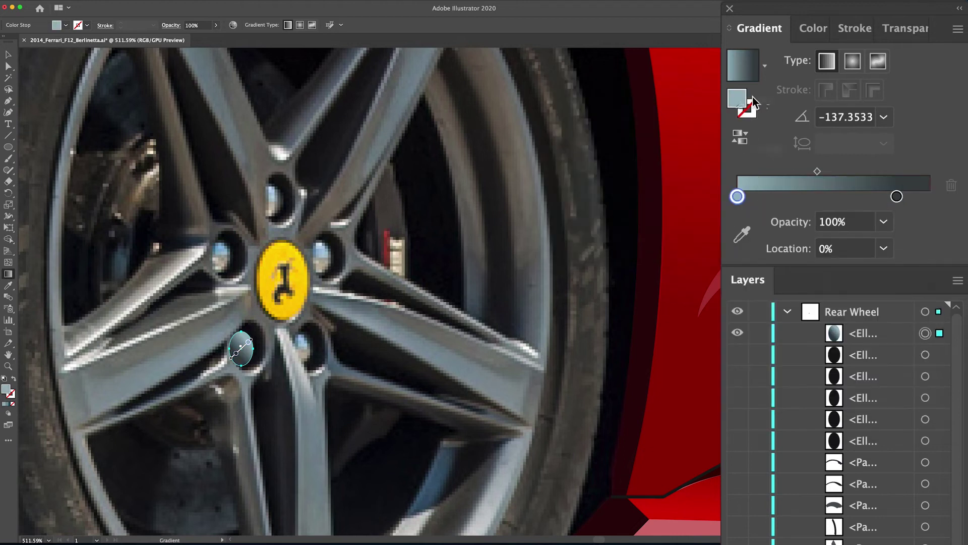
double_click(737, 98)
click(568, 129)
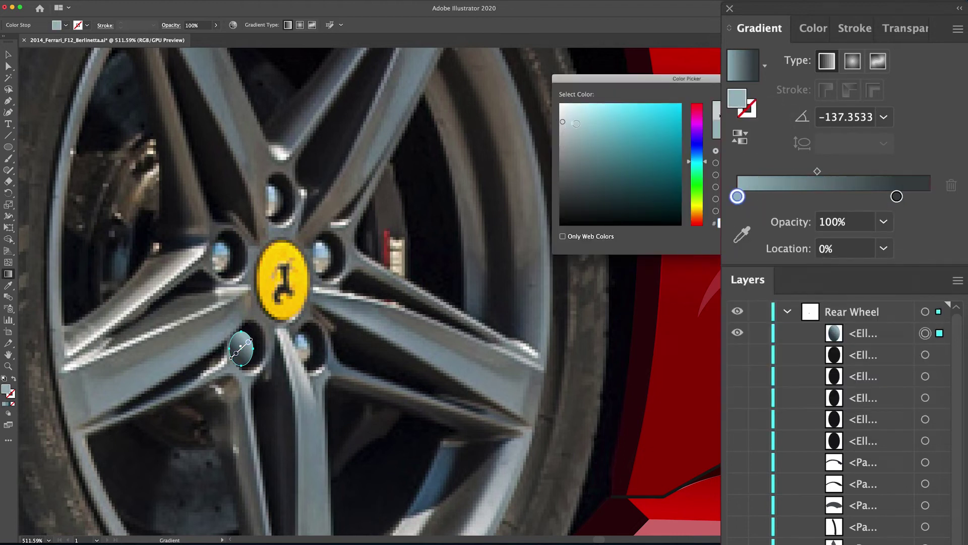
key(Return)
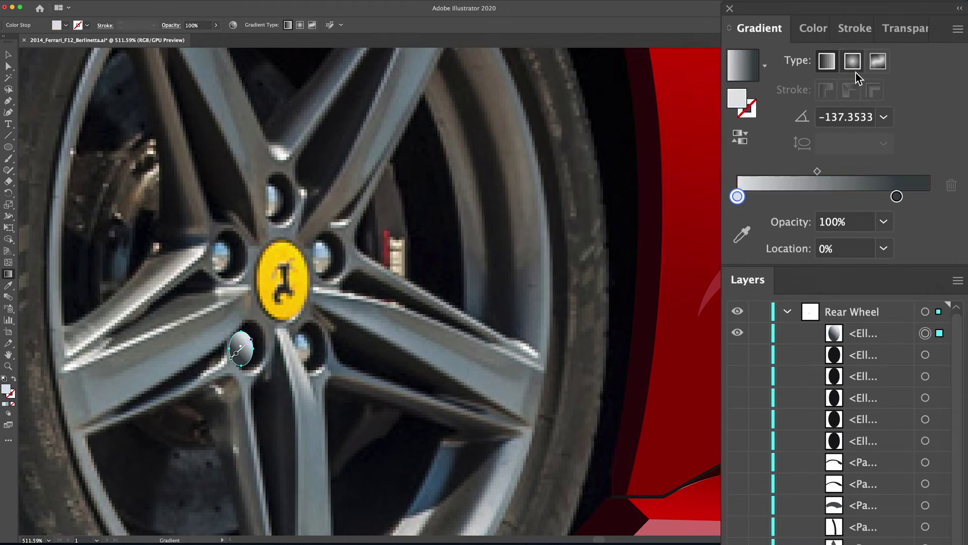
Make the lug nut's gradient radial and adjust its extent and centre so the highlight sits towards the upper part
click(853, 63)
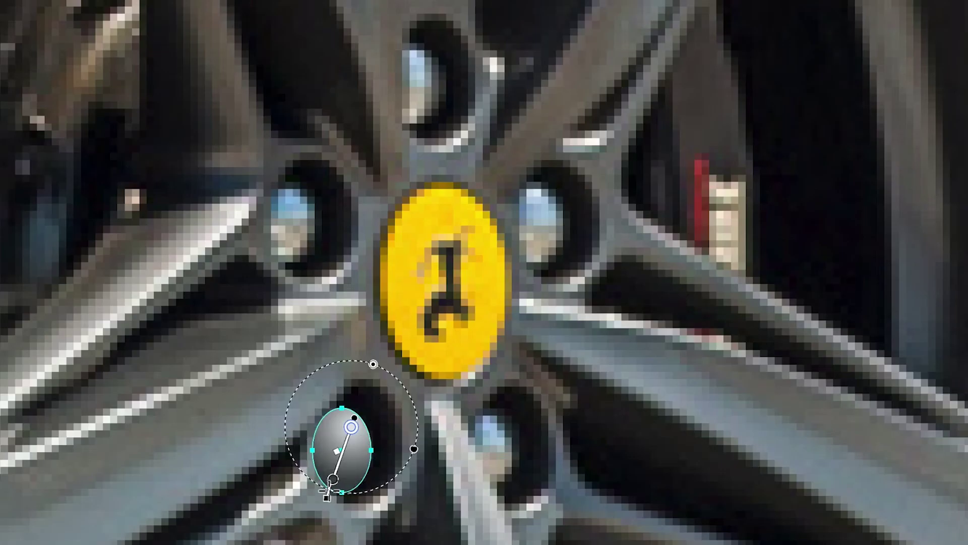
drag(327, 491, 325, 488)
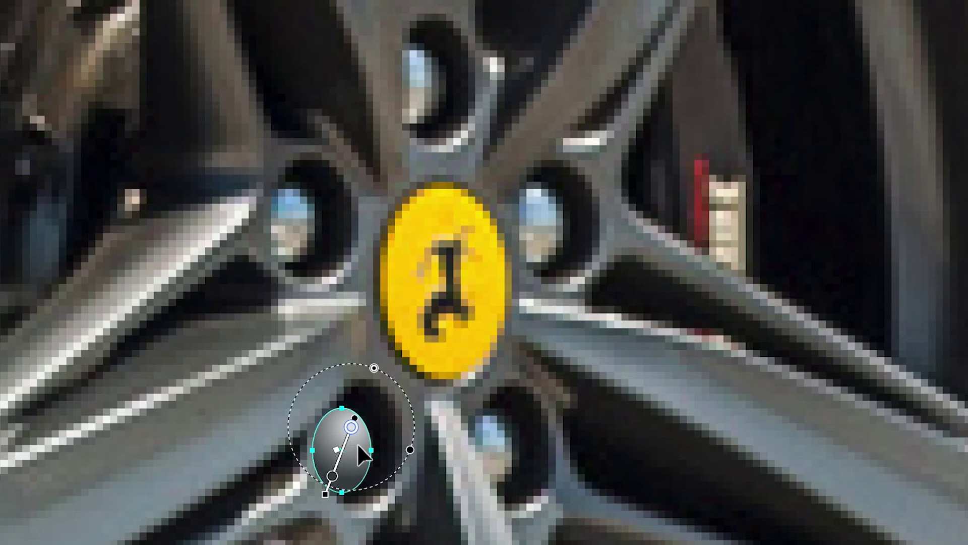
mouse_move(357, 445)
mouse_down()
mouse_move(335, 462)
mouse_move(361, 474)
mouse_move(348, 465)
mouse_move(332, 494)
mouse_move(339, 487)
mouse_up()
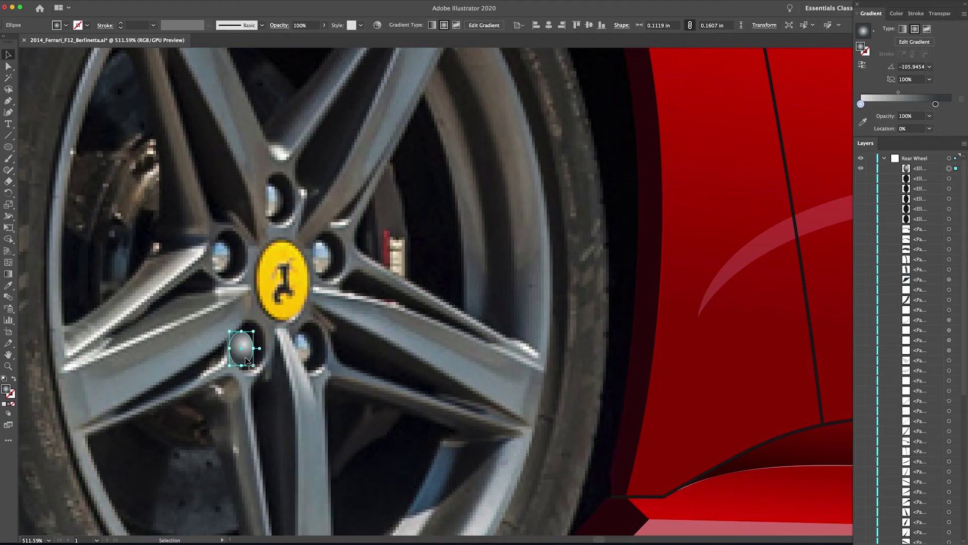
Copy the gradient lug nut onto the other four lug nuts and show the five near-black hole ellipses again
drag(245, 357, 304, 358)
drag(305, 356, 286, 203)
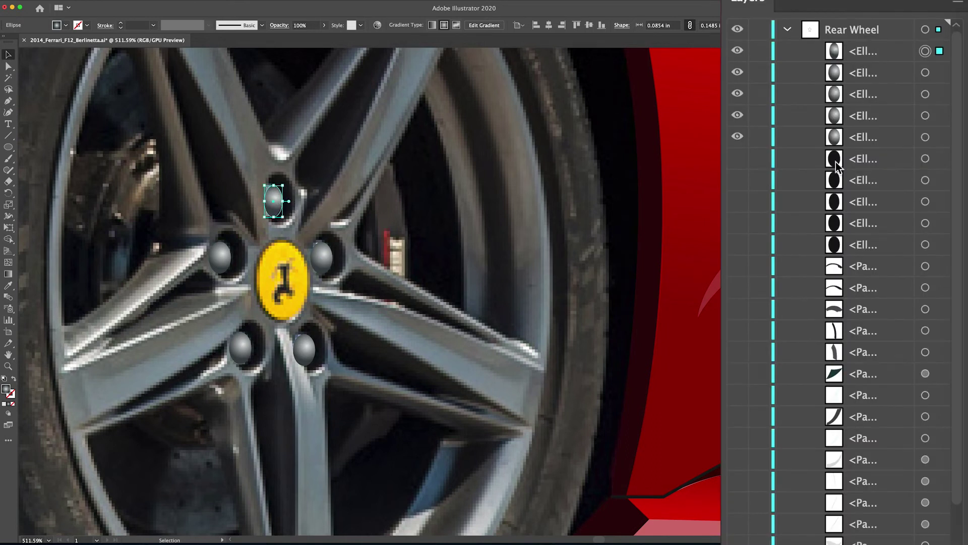
drag(743, 167, 741, 249)
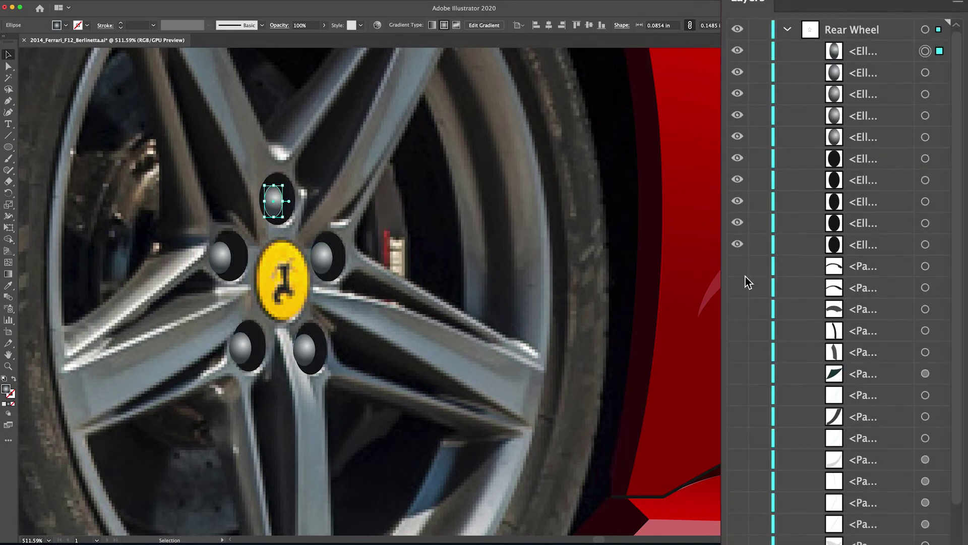
Show the hidden traced wheel paths in the Rear Wheel layer again
drag(526, 347, 523, 281)
drag(862, 270, 862, 320)
scroll(863, 320, down, 5)
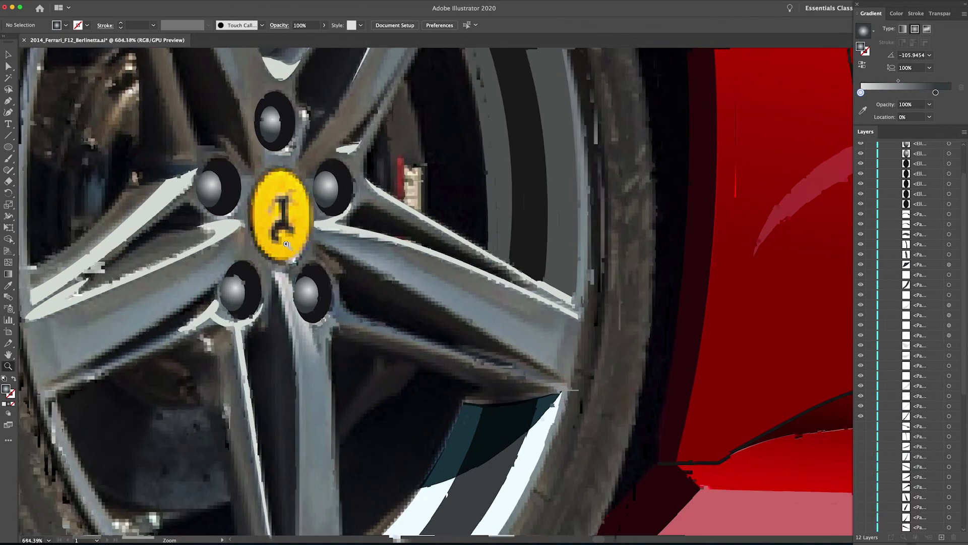
scroll(275, 166, up, 2)
Draw an ellipse about 0.26 by 0.39 in for the wheel's centre cap and fill it with the badge's yellow sampled from the photo
click(8, 147)
drag(322, 265, 315, 266)
click(4, 404)
key(v)
drag(283, 236, 310, 238)
key(i)
click(268, 236)
key(v)
Give the yellow centre cap ellipse a 1a1c1c outline and place it over the hub badge
double_click(11, 395)
text(1a1c1c)
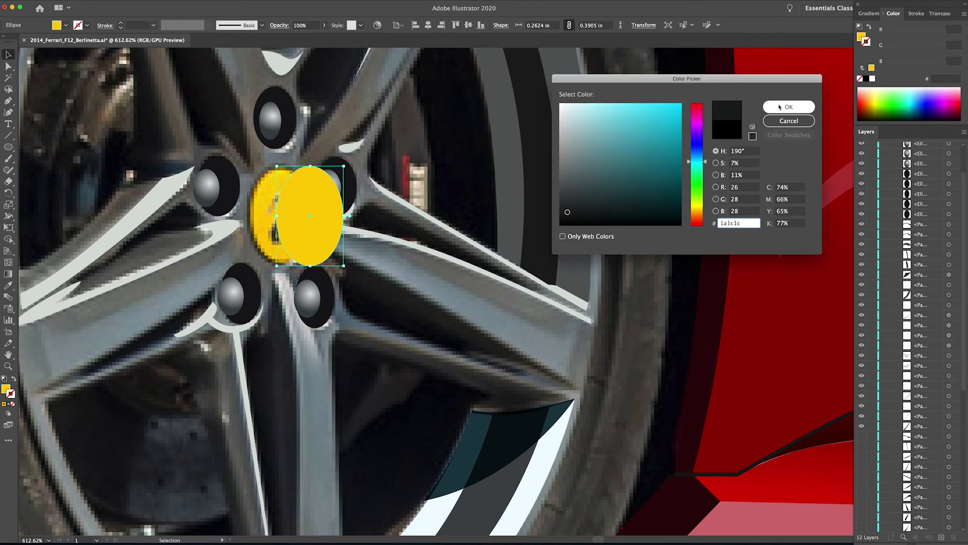
click(779, 106)
click(912, 13)
drag(276, 247, 363, 247)
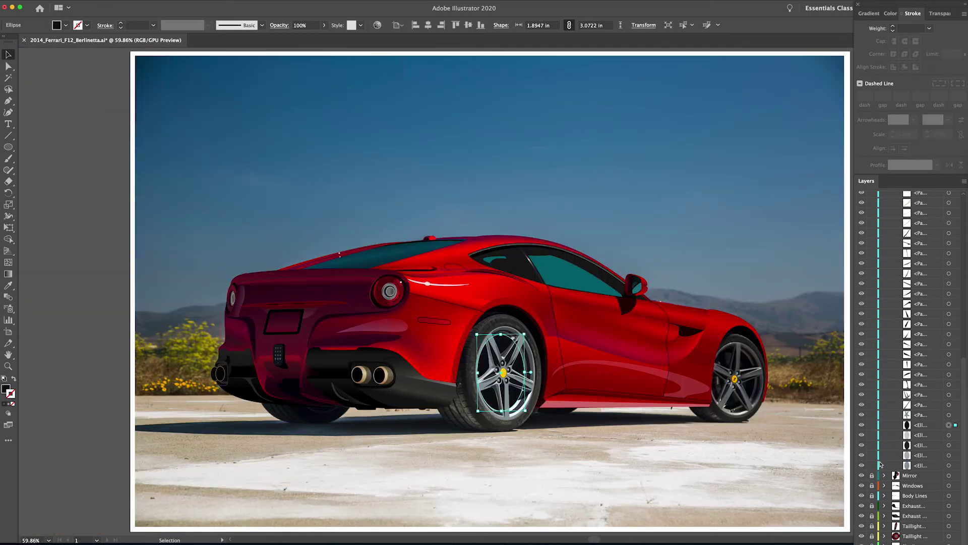
Hide the Shadow layer and show the background photo behind the artwork
click(939, 14)
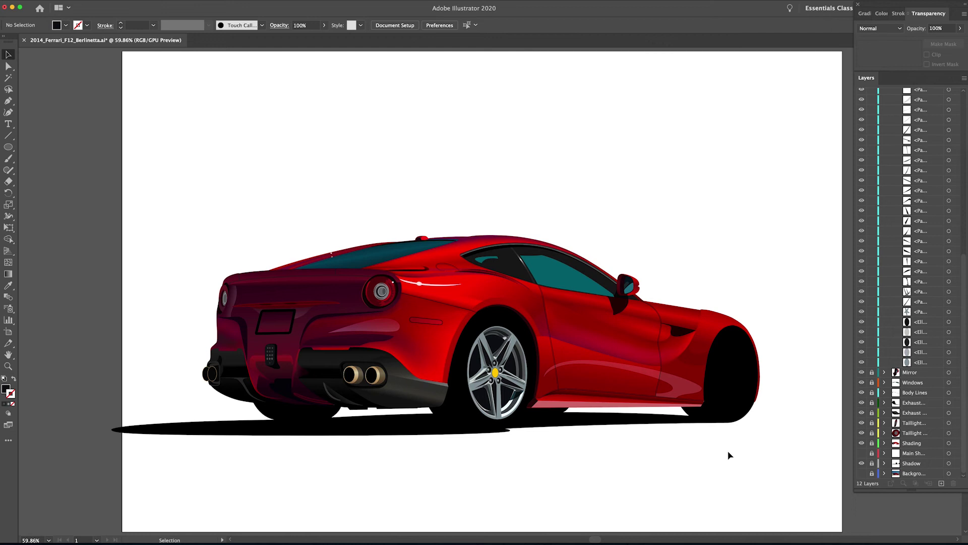
drag(862, 465, 862, 473)
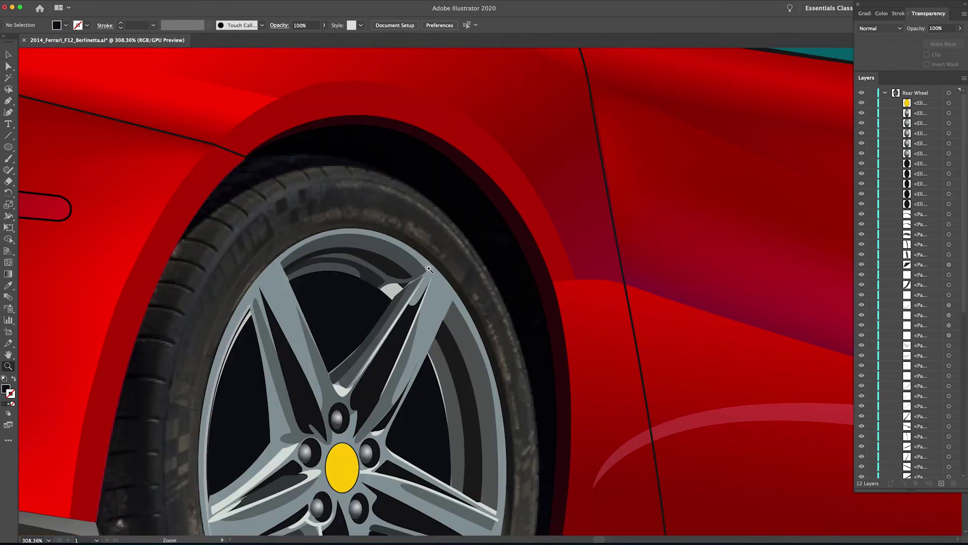
Draw a closed shape beside the rim end of the upper-right spoke and fill it with a colour sampled from the artwork
click(403, 281)
click(388, 283)
click(377, 288)
click(392, 302)
click(427, 272)
drag(458, 350, 460, 108)
key(i)
click(463, 325)
Fine-tune the anchor points around the rim end of the upper-right spoke and clear the selection
drag(463, 326, 496, 312)
key(a)
click(444, 308)
drag(421, 297, 419, 303)
click(421, 294)
key(super+shift+a)
drag(519, 258, 485, 419)
click(429, 273)
drag(422, 275, 419, 275)
click(530, 335)
Reshape the barrel shading path on the wheel's right side so its outer edge follows the inner rim
drag(474, 212, 480, 404)
click(373, 153)
click(428, 257)
click(373, 153)
drag(432, 260, 447, 318)
drag(448, 318, 467, 313)
drag(365, 171, 363, 173)
drag(426, 314, 428, 315)
drag(510, 236, 516, 260)
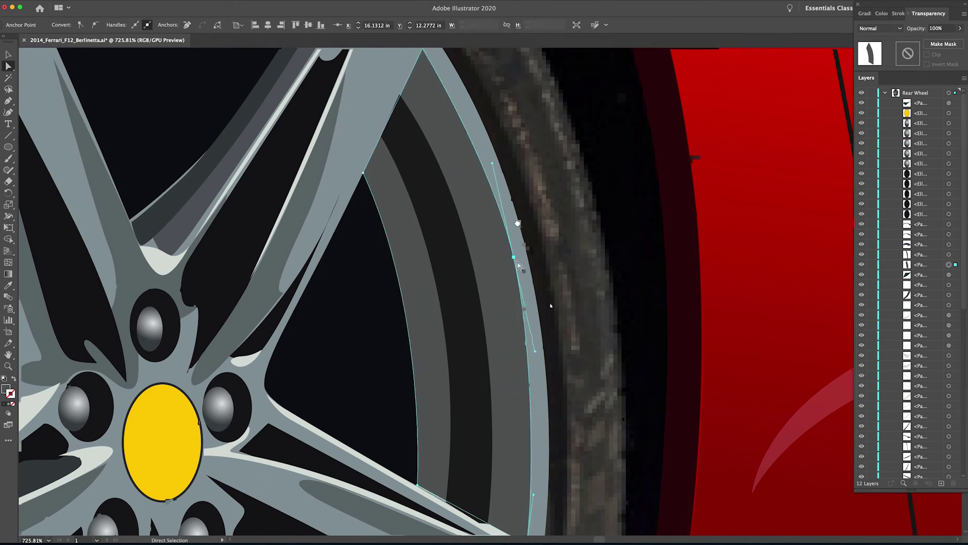
drag(549, 305, 503, 196)
drag(487, 385, 493, 352)
Using the existing spoke highlight line's style, draw a curved highlight beneath the lower-right lug hole with a tapered width profile
drag(353, 151, 456, 475)
click(309, 235)
click(416, 196)
scroll(427, 205, down, 10)
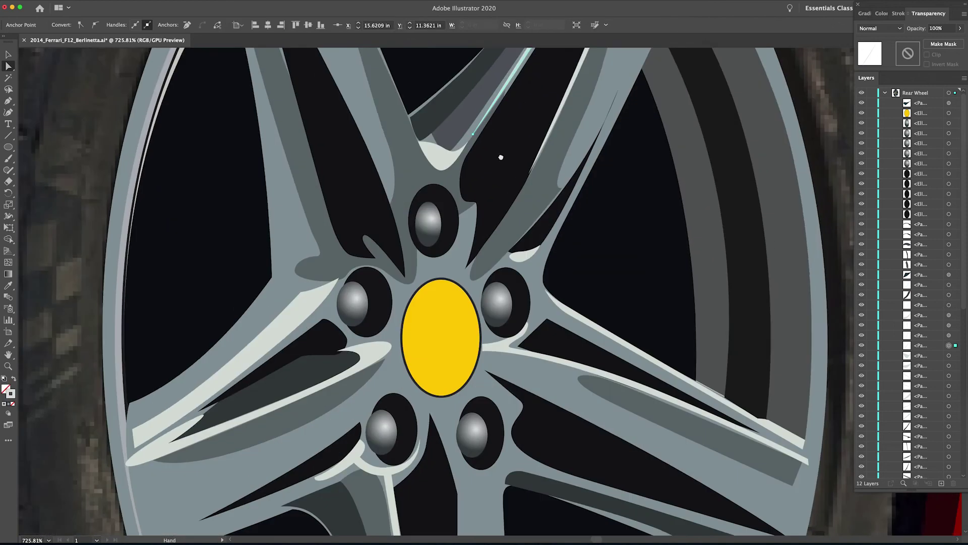
drag(448, 251, 380, 225)
key(p)
click(412, 386)
drag(446, 382, 456, 359)
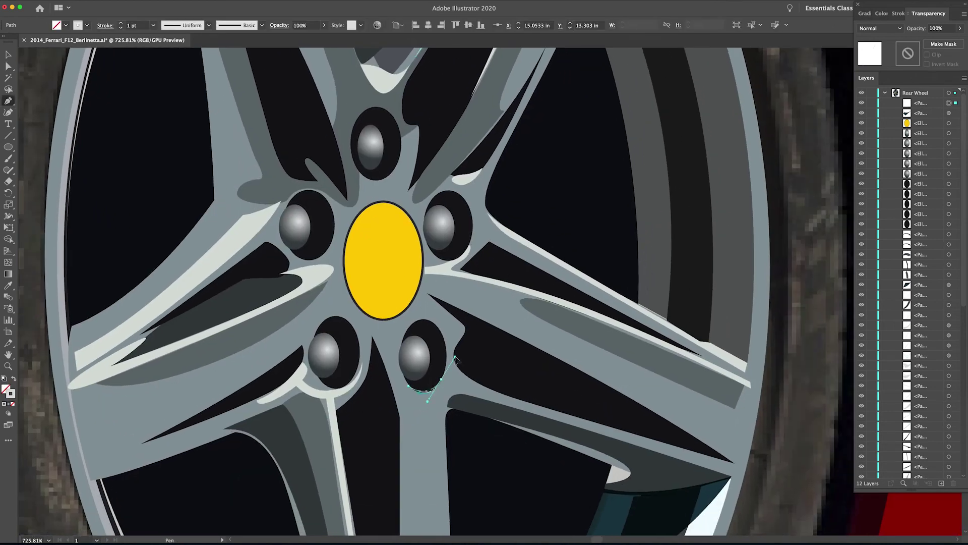
click(899, 13)
click(937, 164)
click(912, 188)
Draw a curved highlight beneath the top lug hole, copying the existing highlight's style and applying the tapered width profile
key(v)
click(475, 299)
drag(475, 298, 511, 416)
key(p)
click(392, 281)
mouse_move(417, 301)
mouse_down()
mouse_move(433, 299)
mouse_move(443, 260)
mouse_up()
key(i)
click(470, 512)
click(937, 165)
click(912, 189)
Draw a curved highlight around the upper-left lug hole, matching the top hole's highlight style with the tapered width profile
drag(407, 335, 466, 282)
key(p)
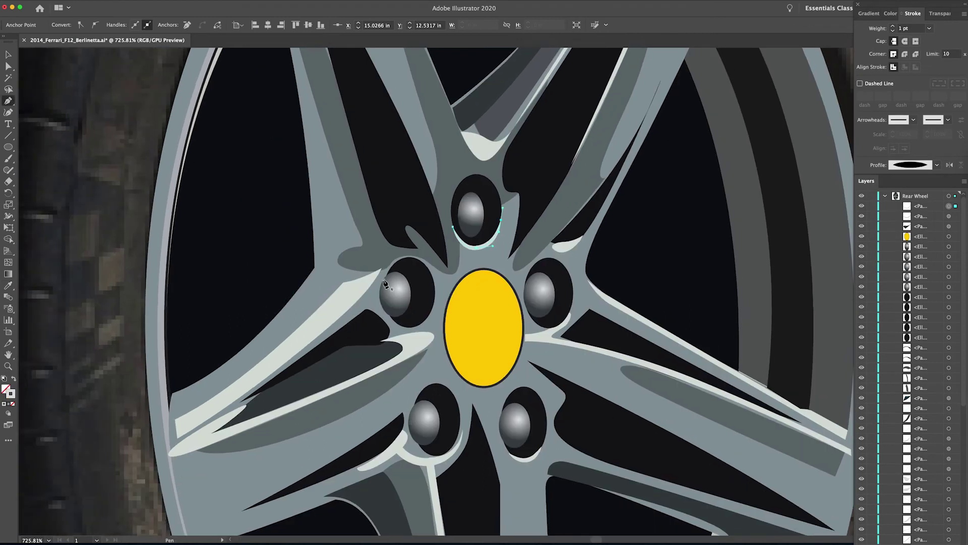
key(v)
click(366, 284)
key(p)
click(383, 286)
drag(404, 257, 425, 252)
drag(434, 286, 435, 292)
key(i)
click(475, 247)
click(937, 165)
click(912, 189)
Clear the selection and collapse the Rear Wheel layer, framing the car's two side wheels
key(z)
alt+click(646, 302)
alt+click(646, 301)
key(ctrl+shift+a)
alt+click(642, 387)
click(884, 195)
Select all of the rear wheel's artwork and place a copy of it over the front wheel
key(v)
click(355, 369)
click(352, 407)
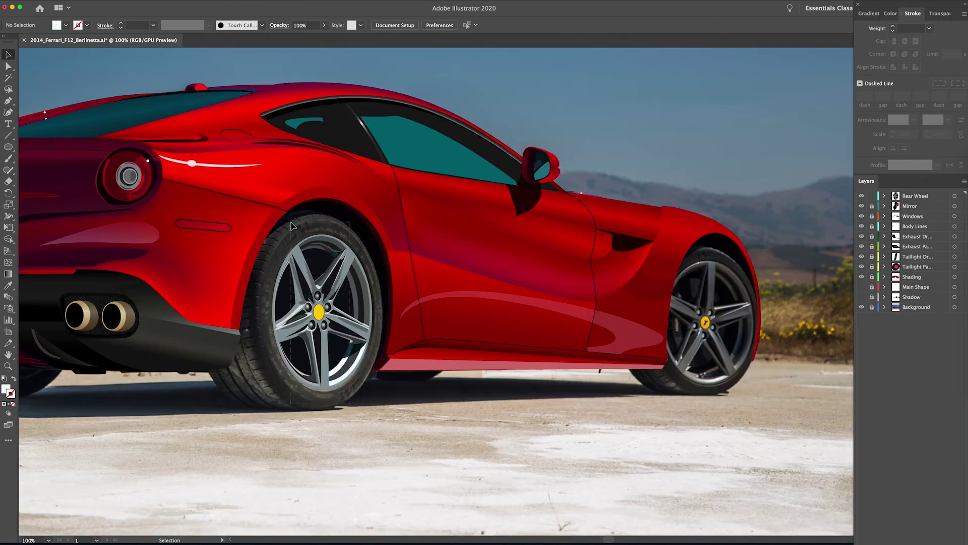
click(343, 292)
click(381, 402)
drag(275, 233, 274, 233)
drag(338, 284, 809, 277)
Resize and position the copied wheel to fit the front wheel's rim in the photo, about 2.18 in wide
drag(843, 240, 829, 257)
drag(801, 330, 720, 331)
scroll(655, 323, right, 5)
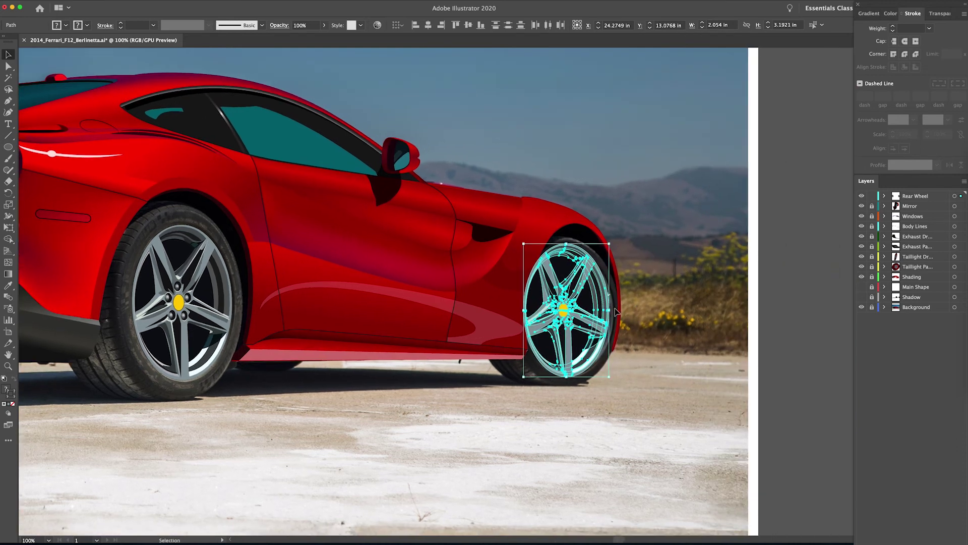
drag(610, 311, 615, 311)
drag(569, 244, 569, 253)
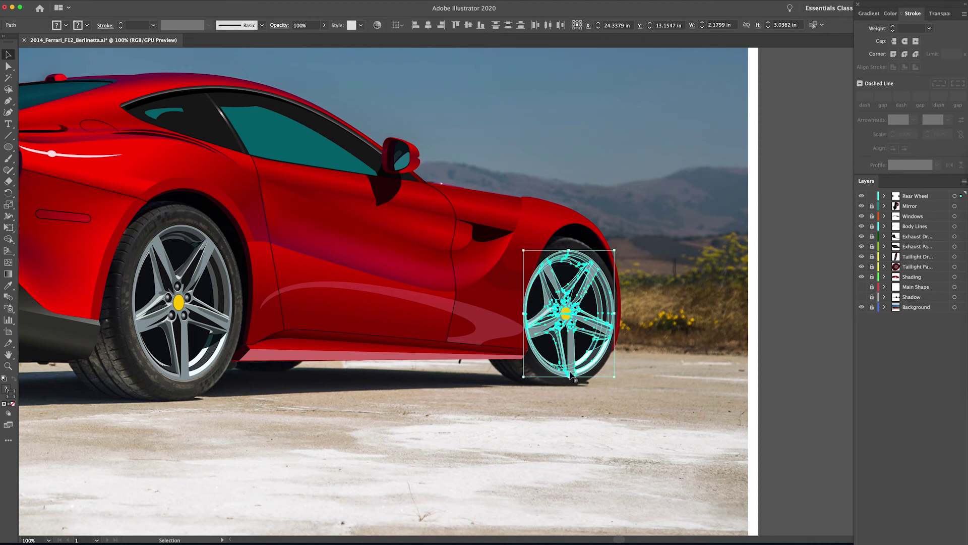
drag(570, 378, 570, 366)
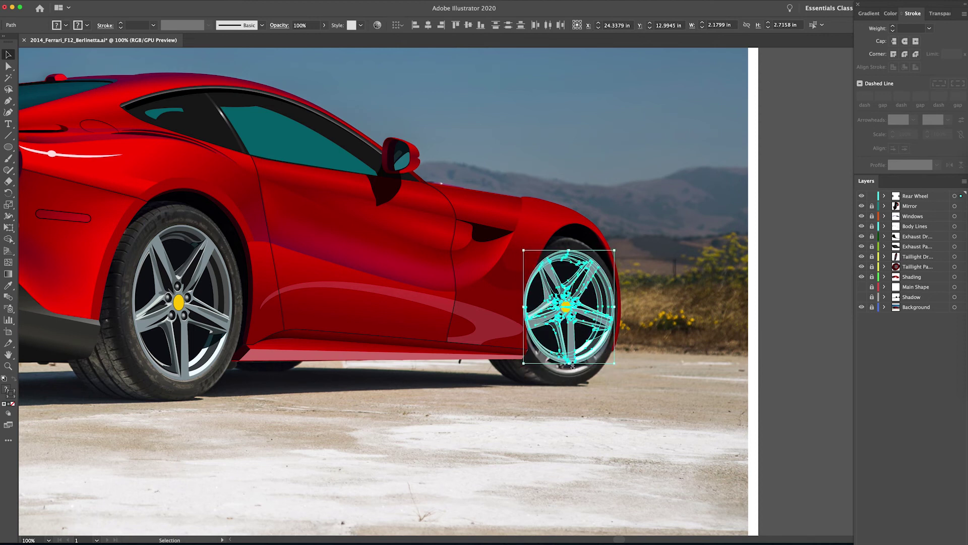
drag(570, 364, 570, 376)
Deselect the front wheel, show the Shadow layer and hide the background photo
click(662, 371)
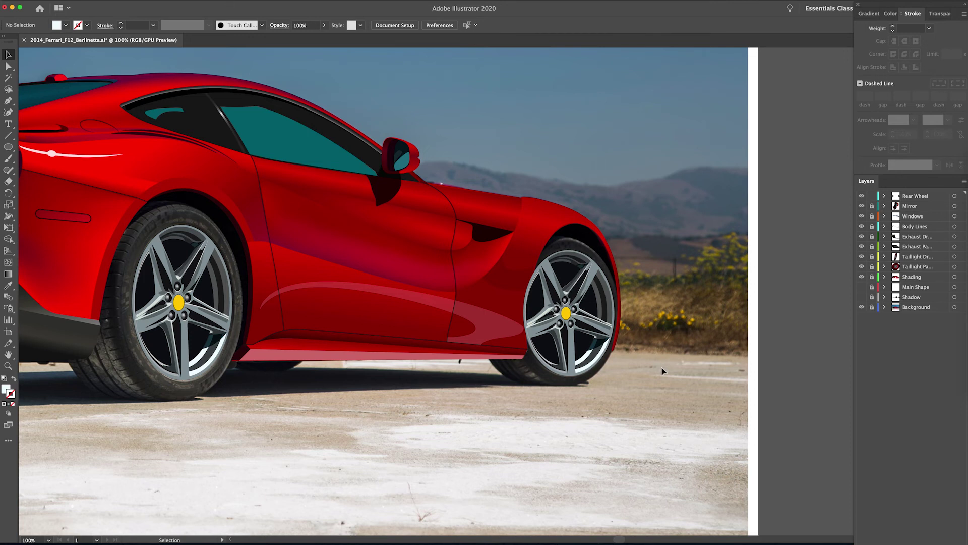
click(861, 297)
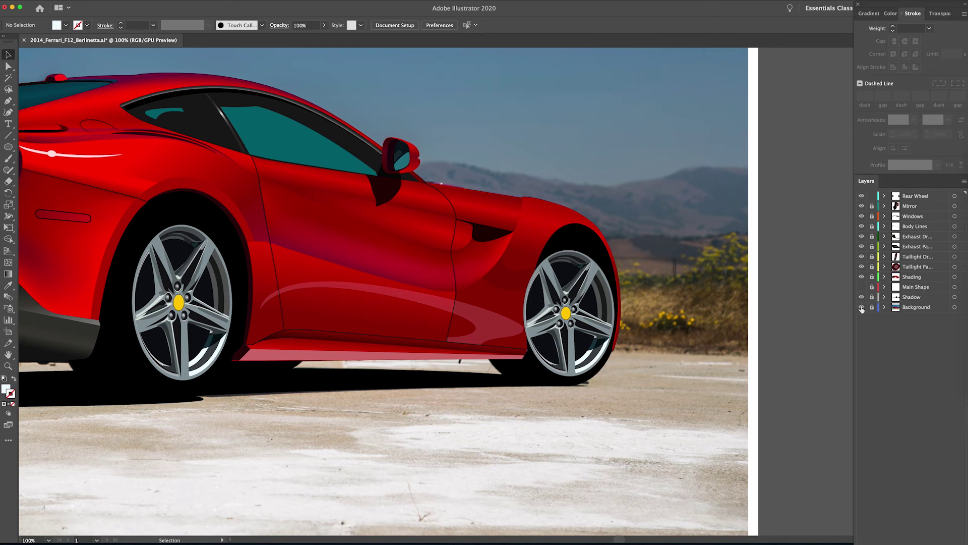
click(861, 309)
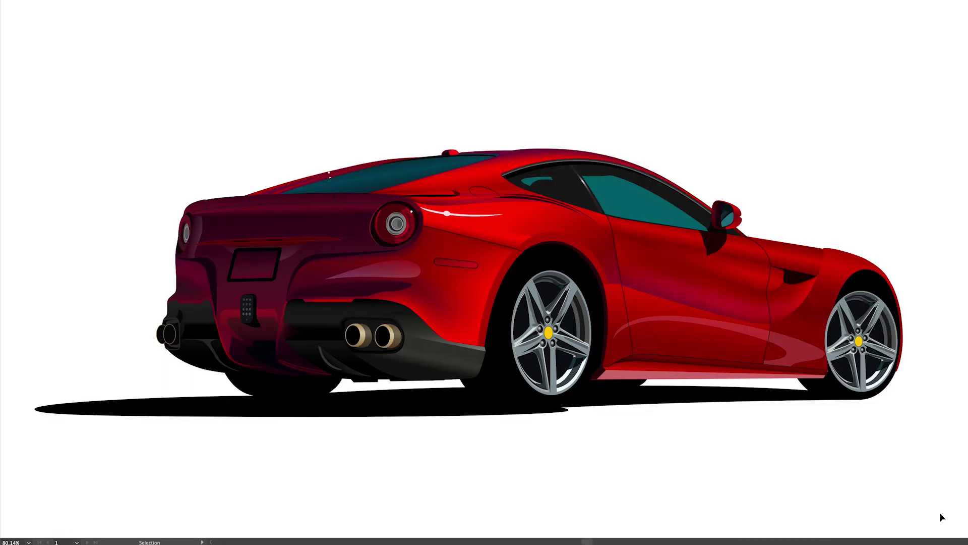